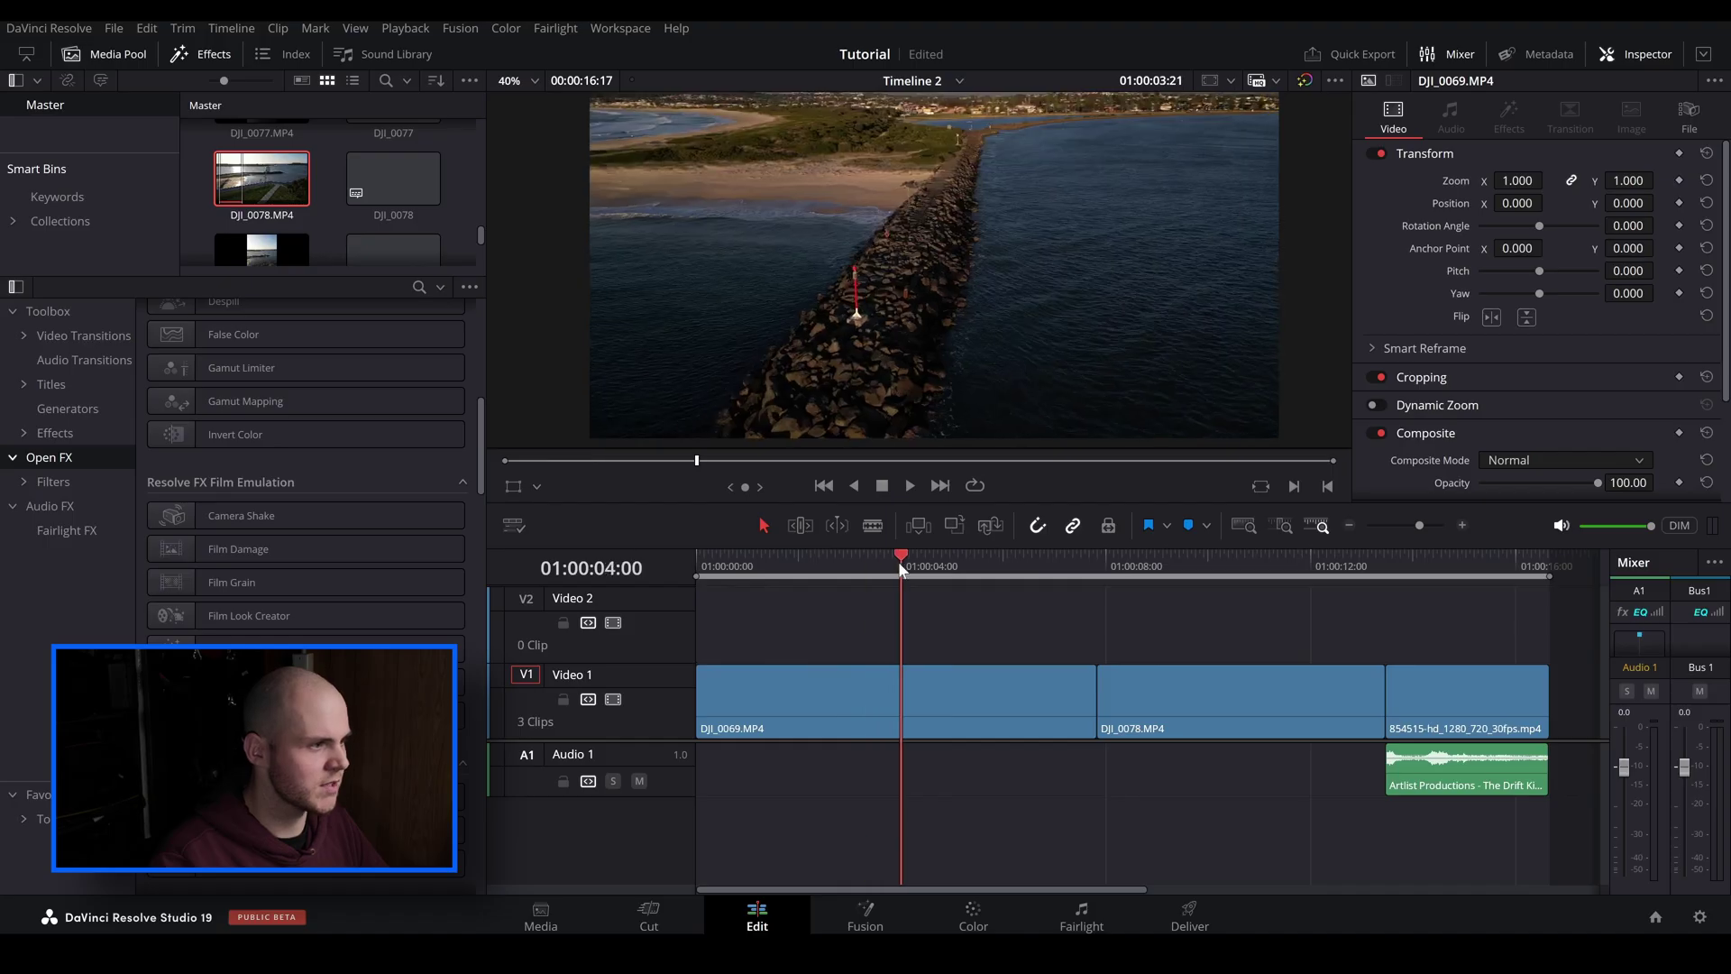
# Scrub through and play the DJI_0069 jetty clip to preview it
pyautogui.moveTo(744, 570); pyautogui.dragTo(859, 579)
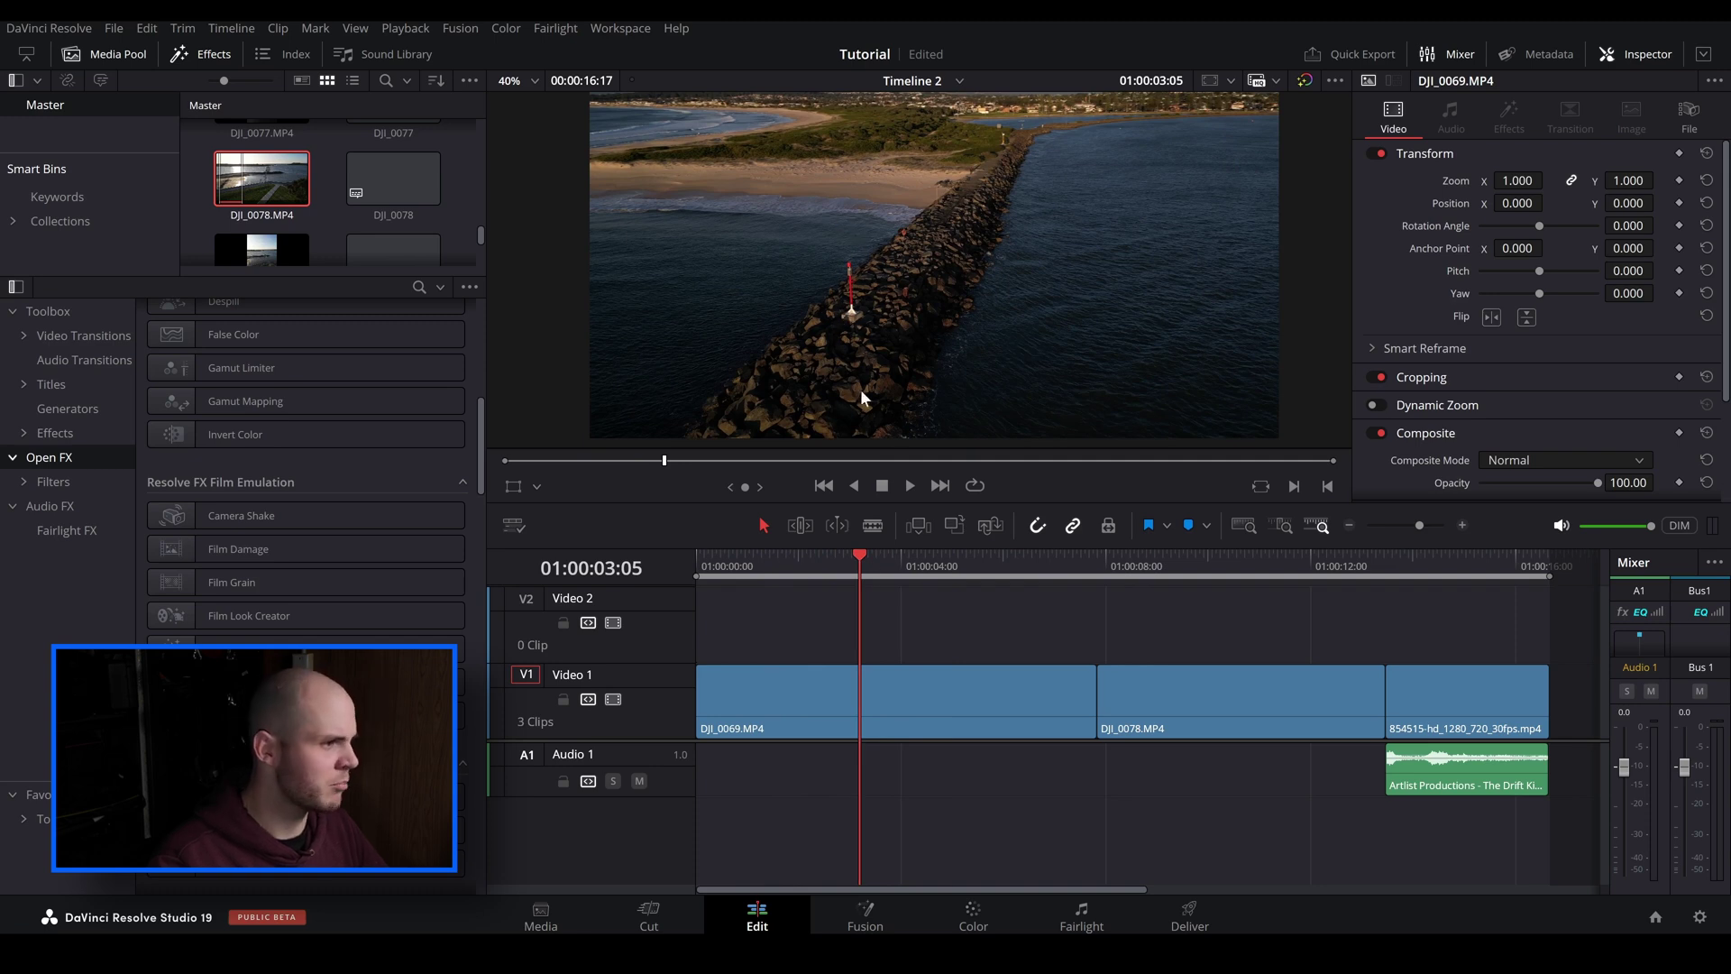
pyautogui.press('space')
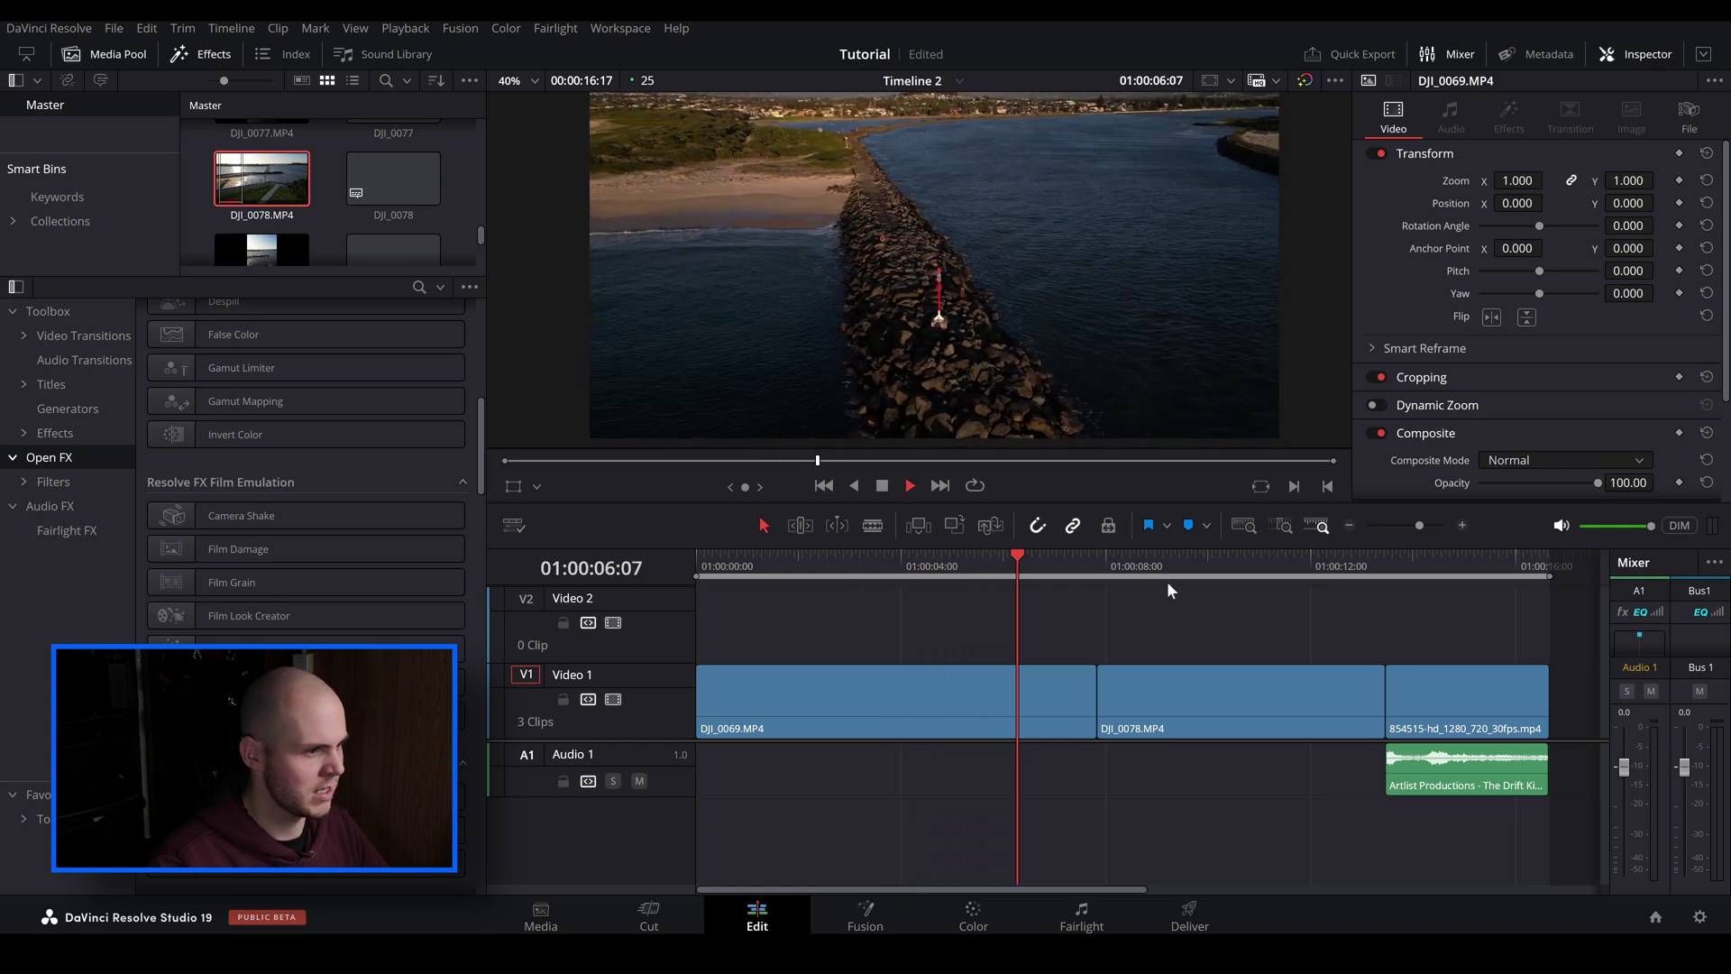
pyautogui.press('space')
# Jump to the DJI_0078 clip and zoom the viewer in on the walking person
pyautogui.click(1112, 568)
pyautogui.press('space')
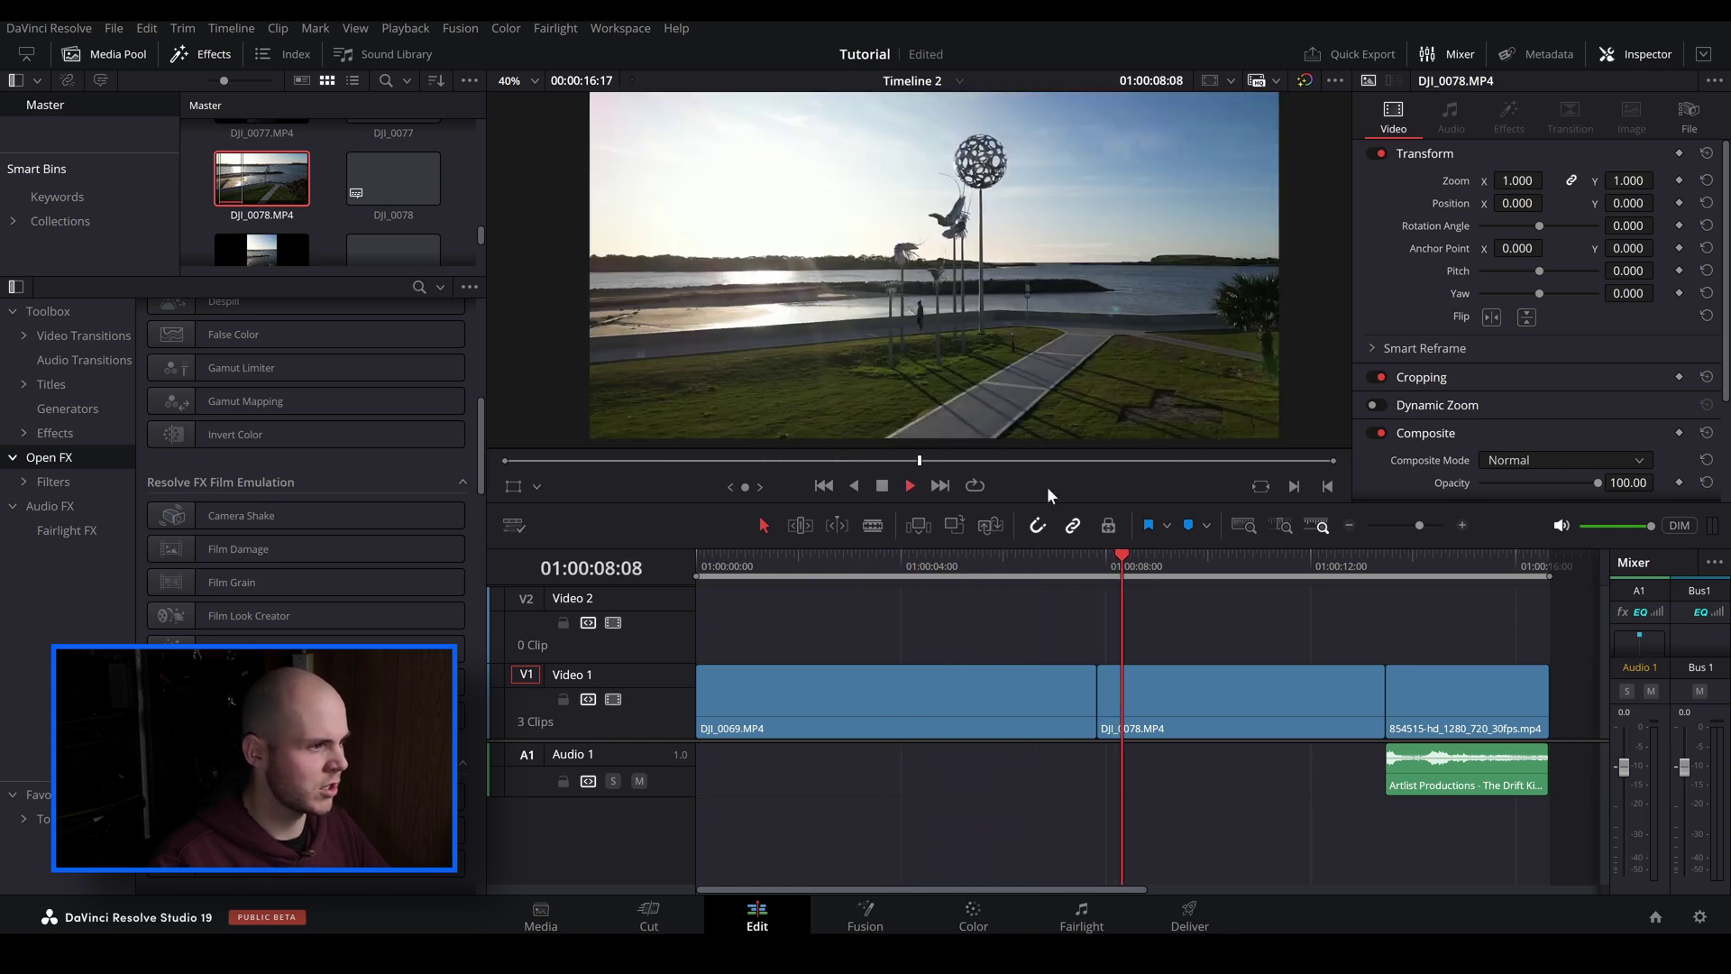
pyautogui.scroll(5, 901, 379)
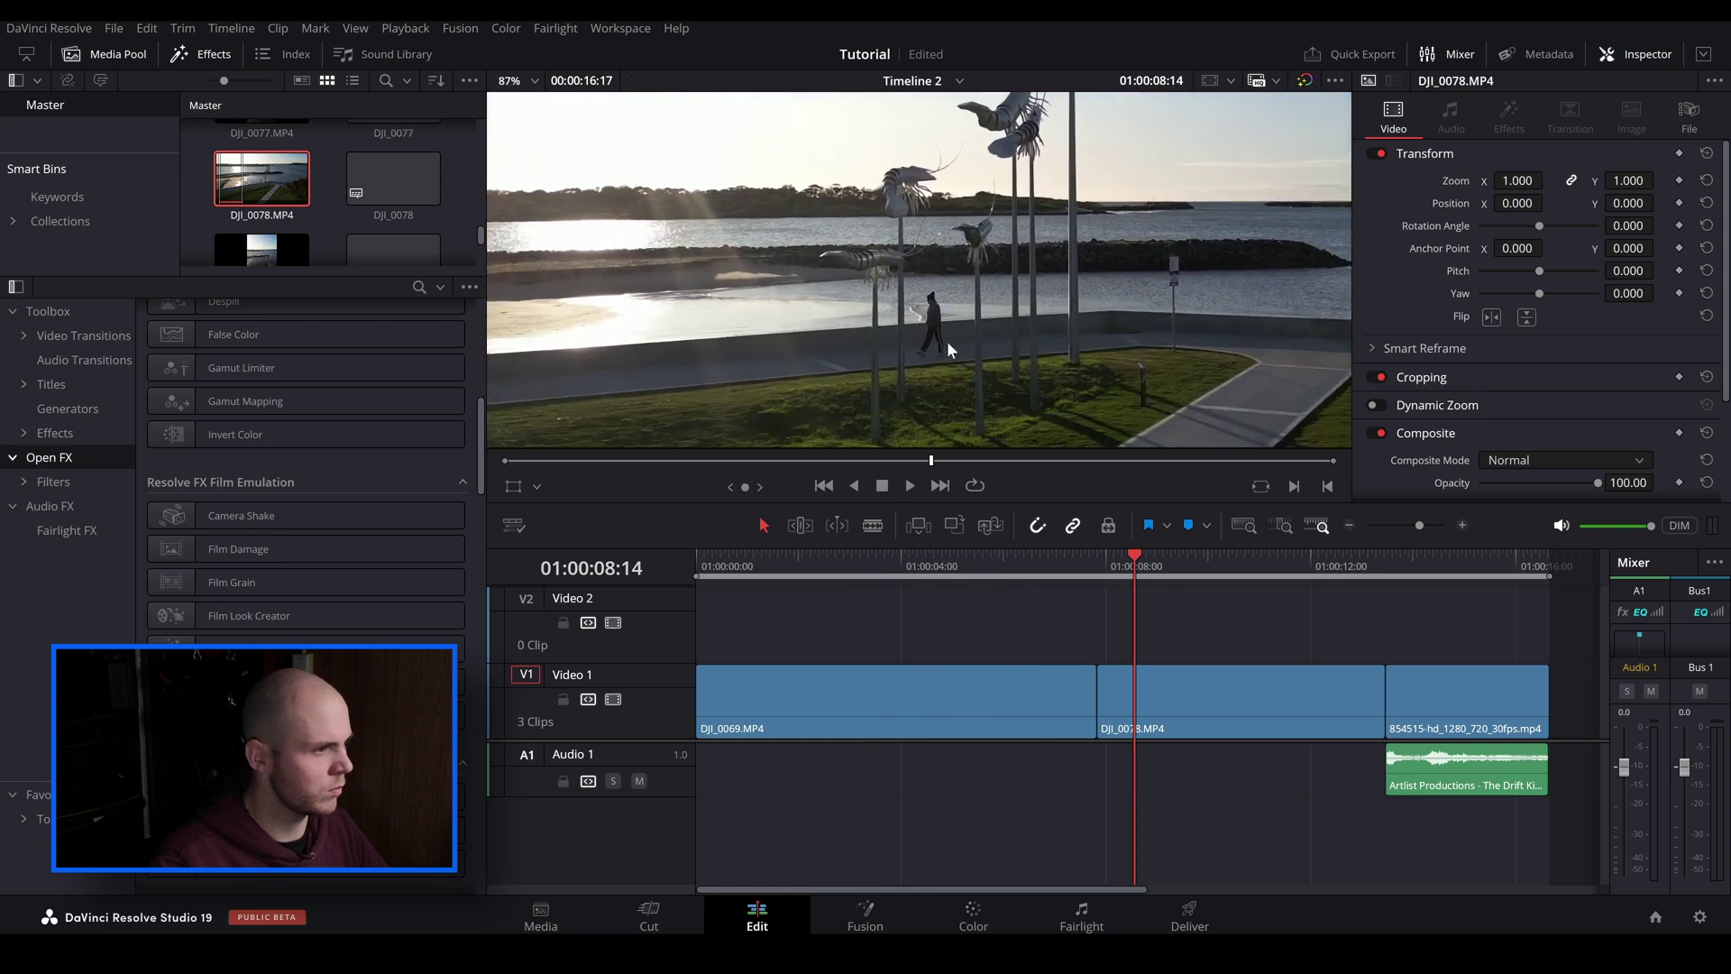
pyautogui.scroll(2, 944, 347)
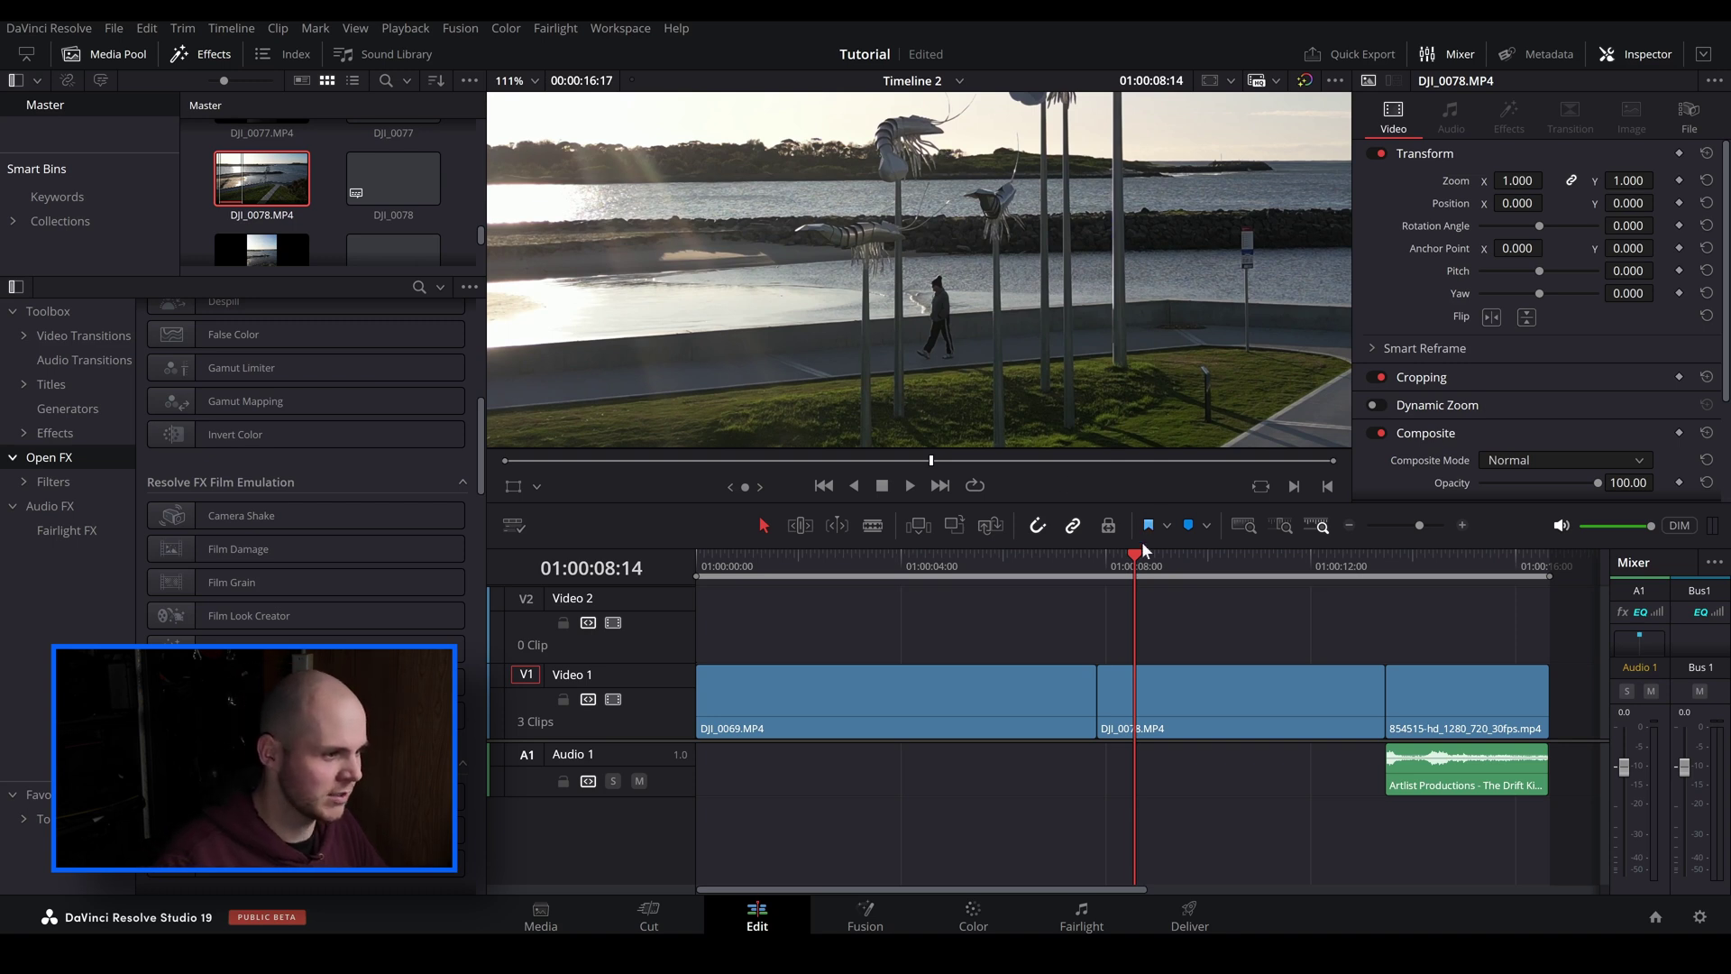
# Scrub and replay the walking-person shot from about 01:00:09, then zoom back out
pyautogui.moveTo(1121, 568); pyautogui.dragTo(1137, 567)
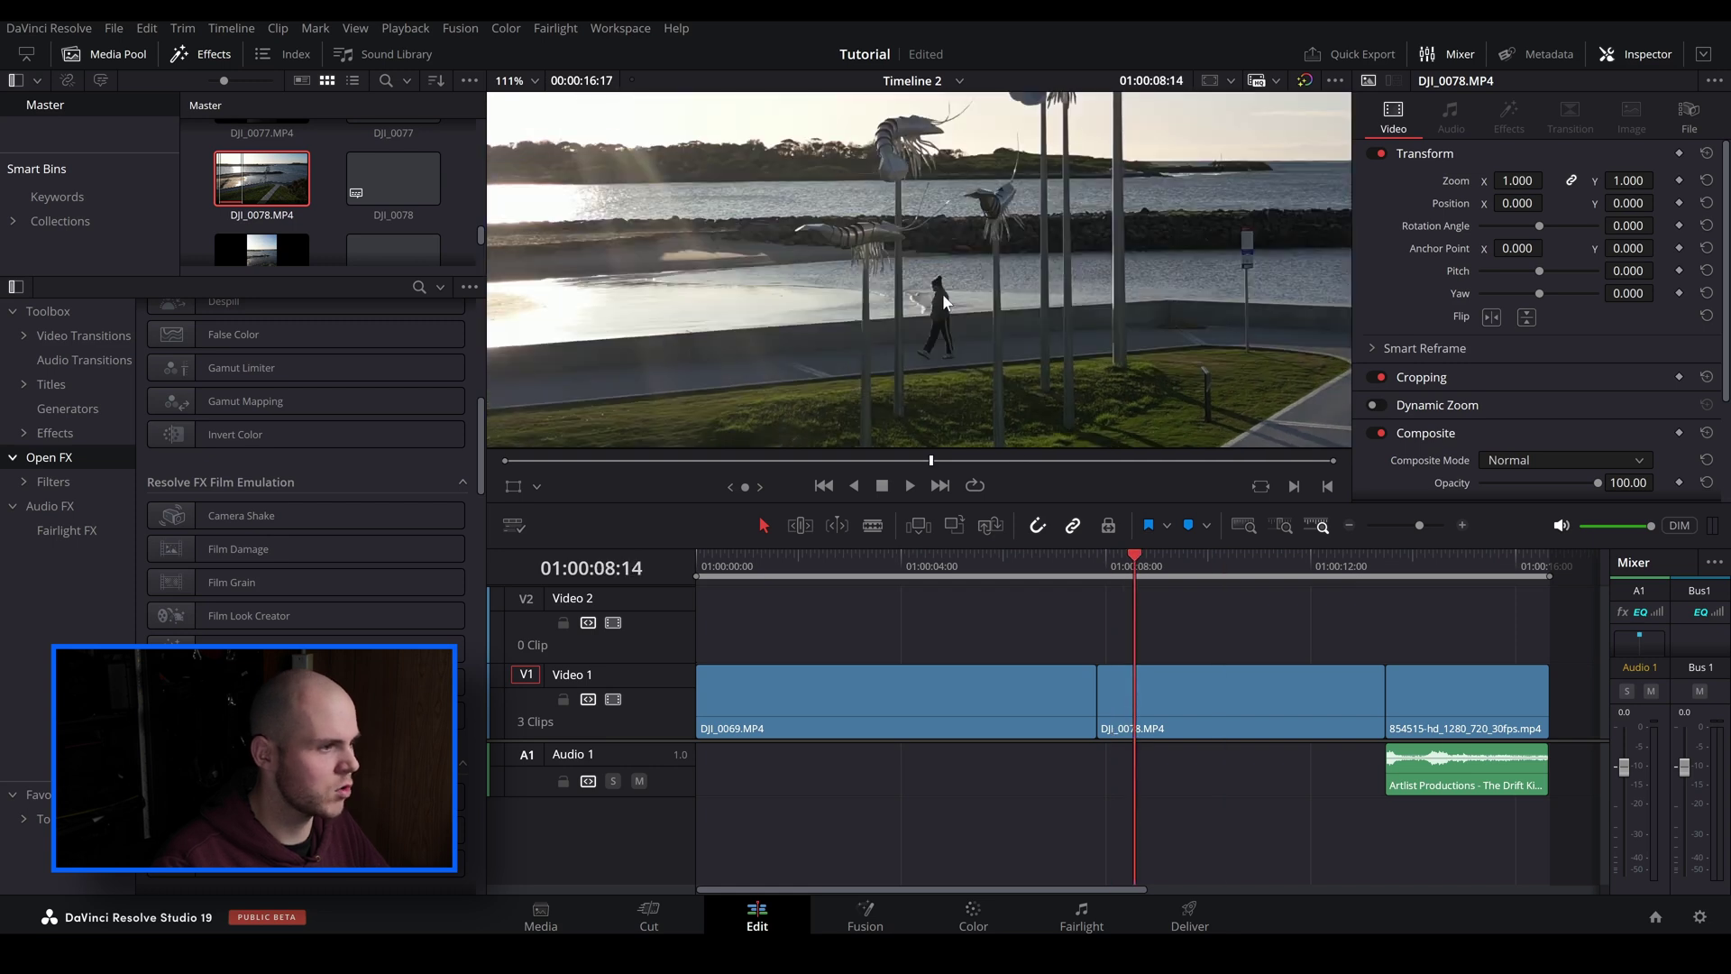
pyautogui.scroll(3, 954, 328)
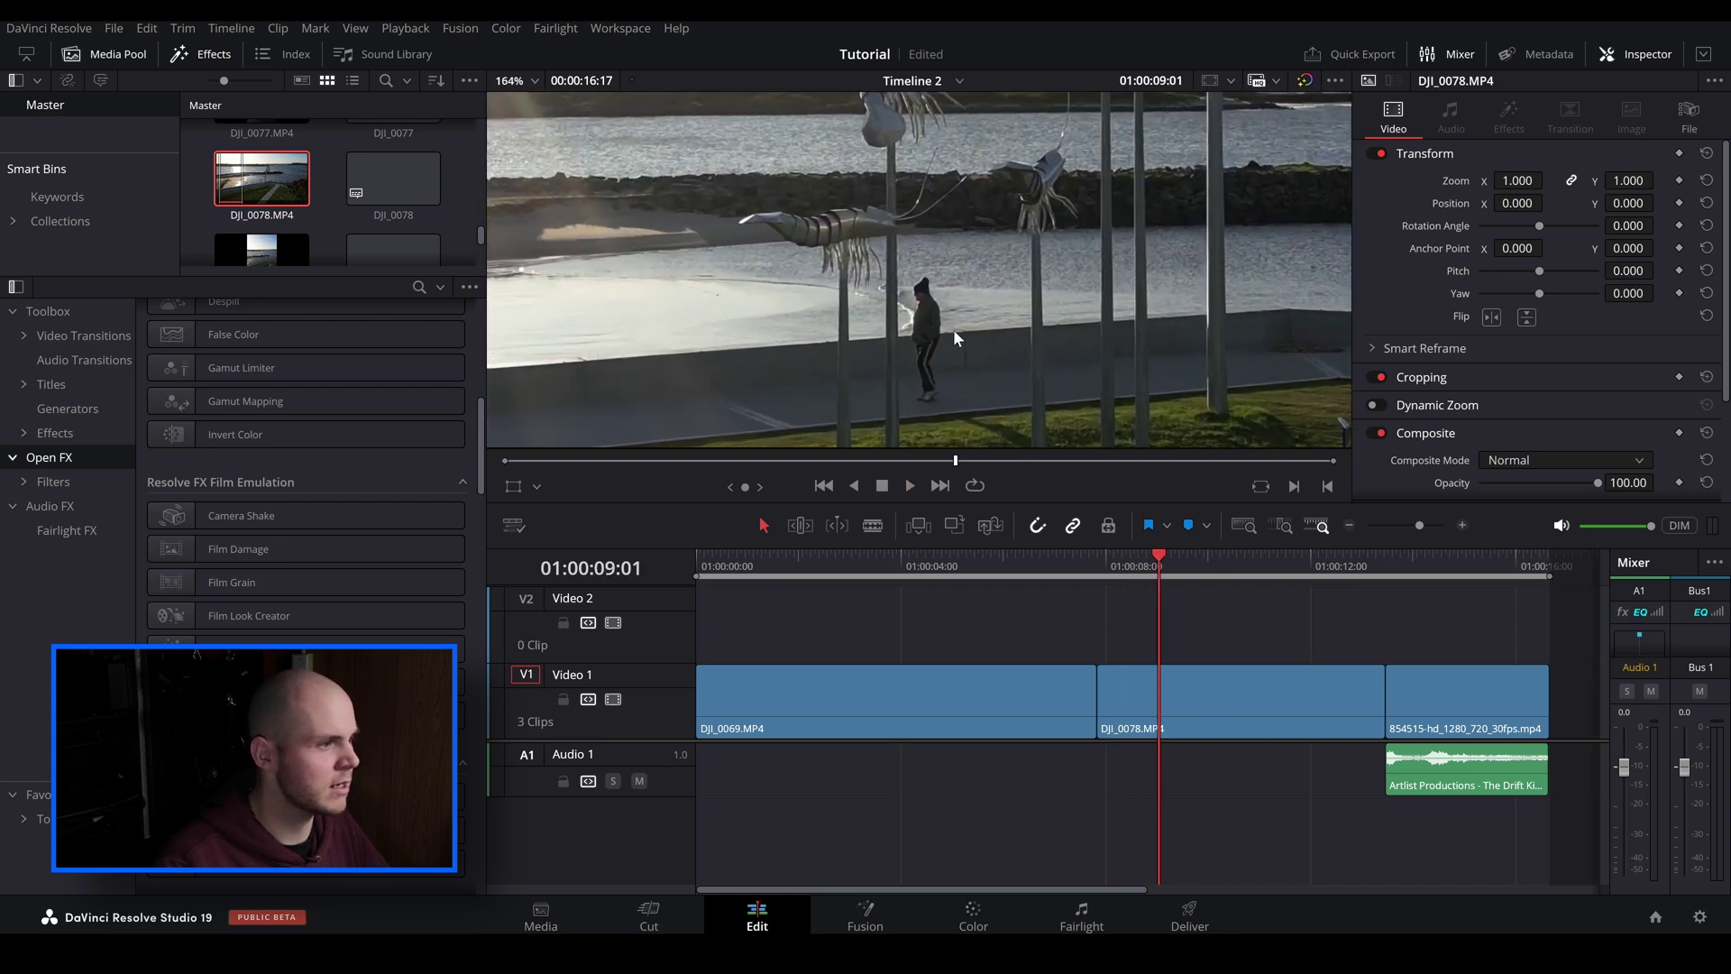
pyautogui.press('space')
pyautogui.scroll(2, 911, 348)
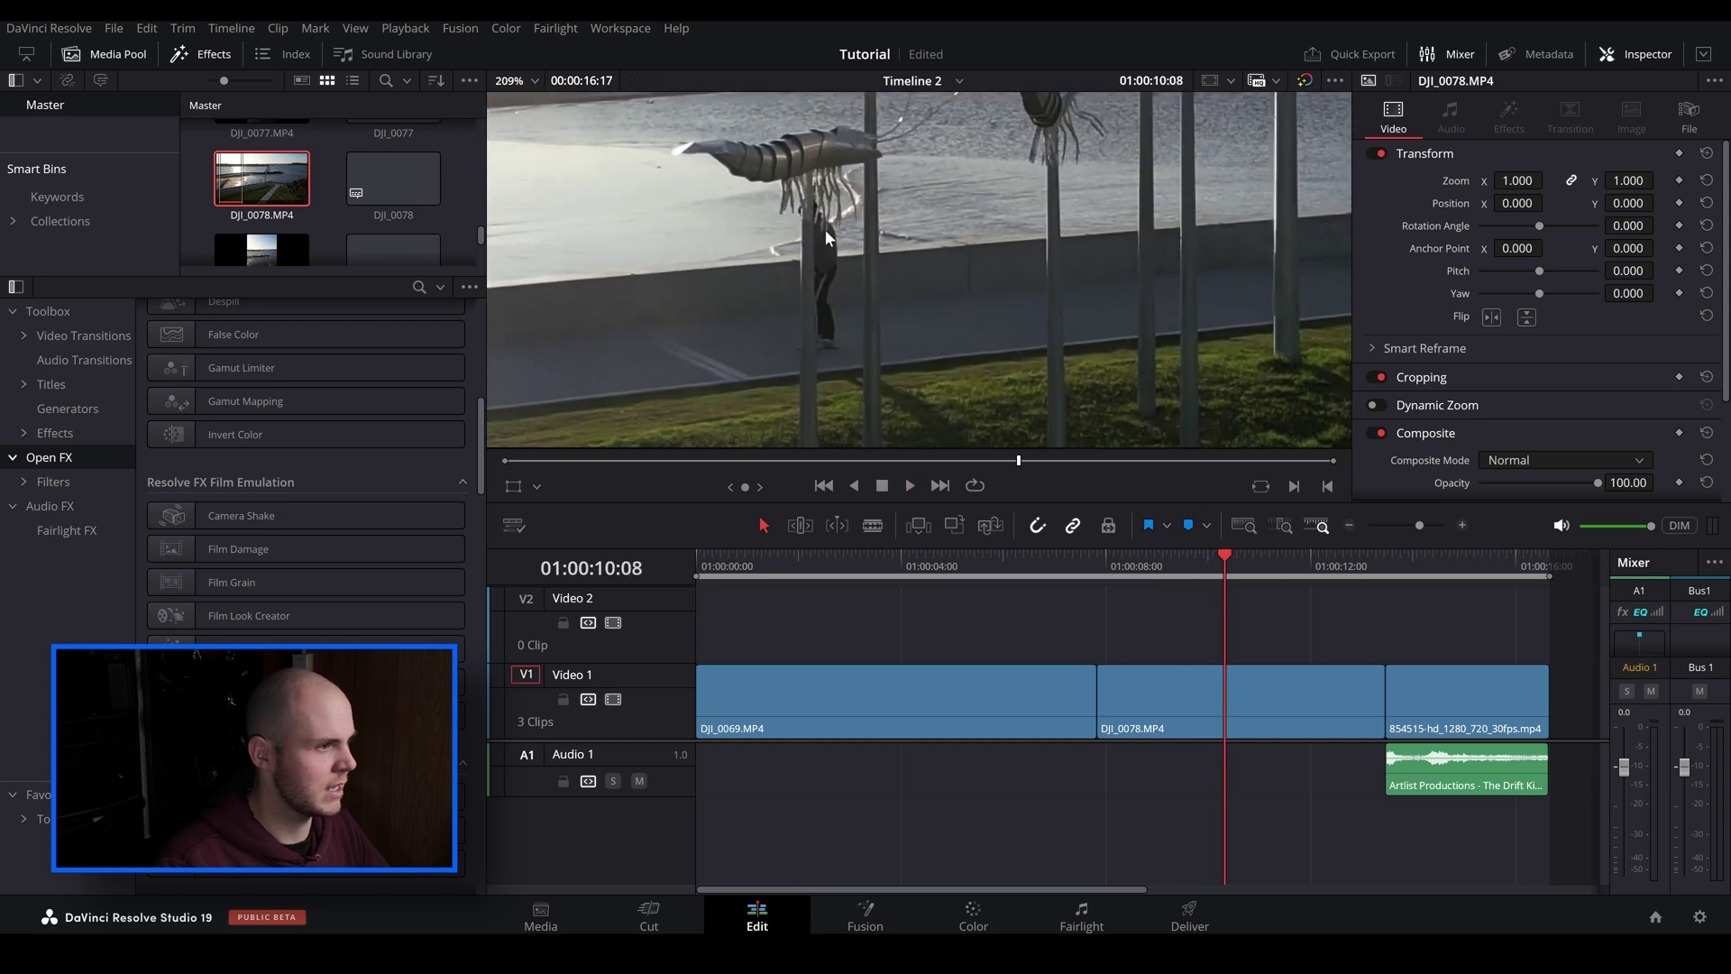
pyautogui.click(1174, 560)
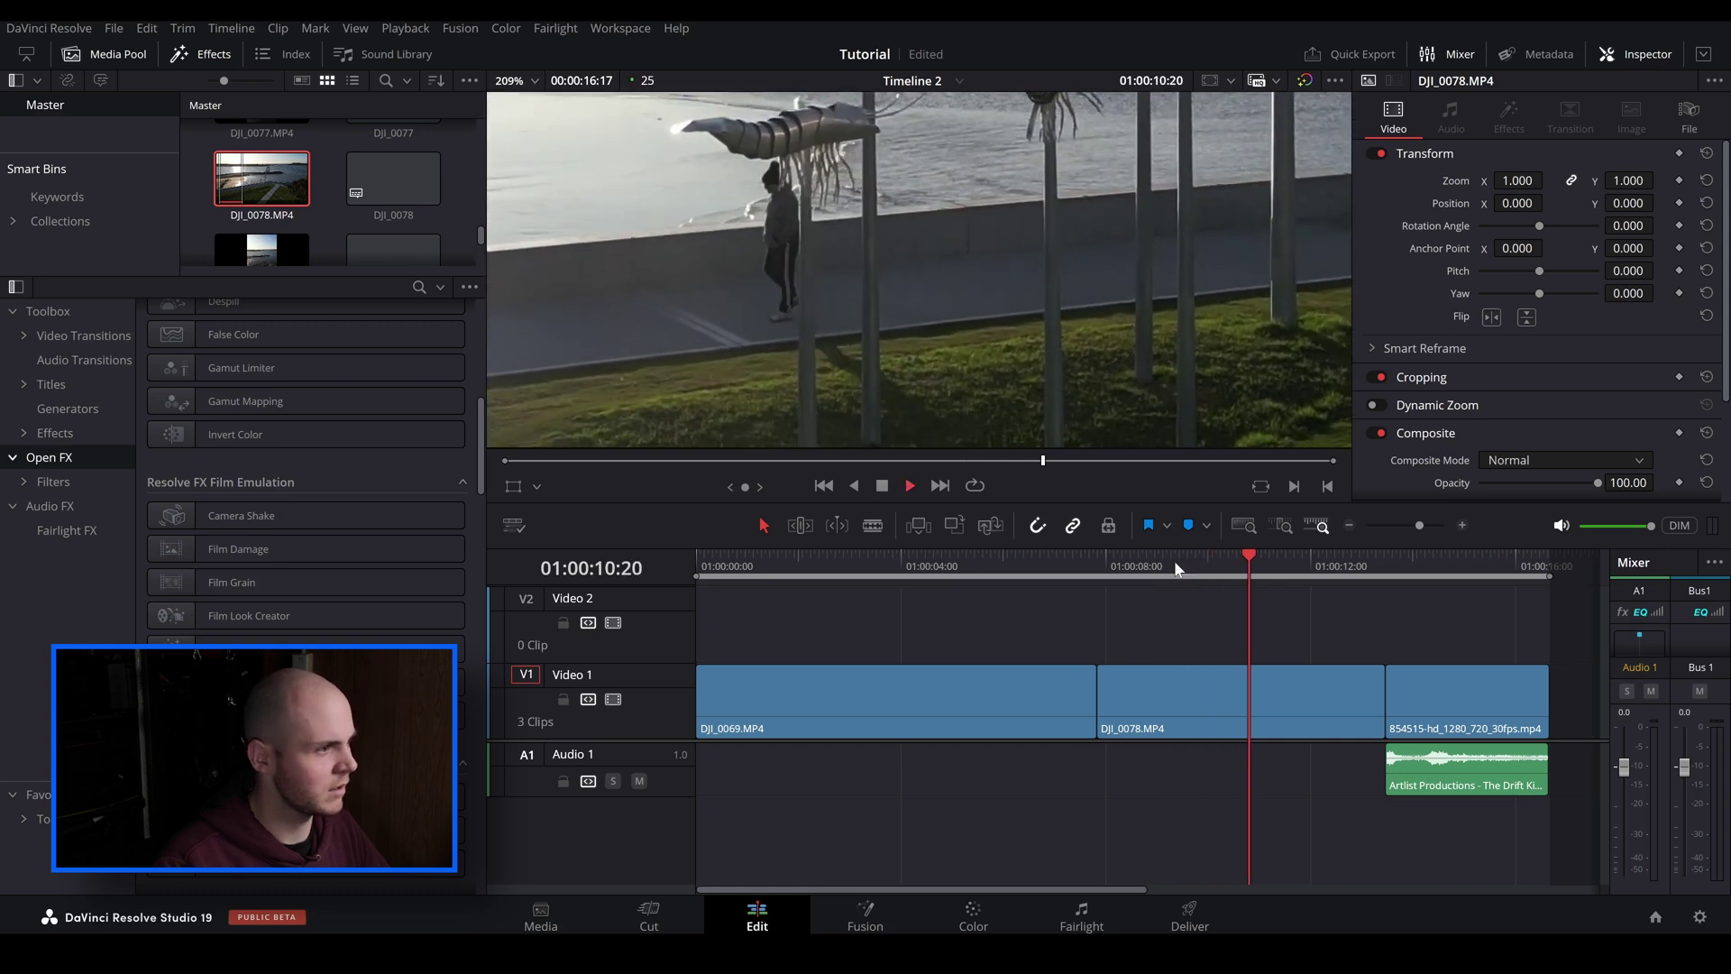
pyautogui.click(1174, 560)
pyautogui.click(1170, 563)
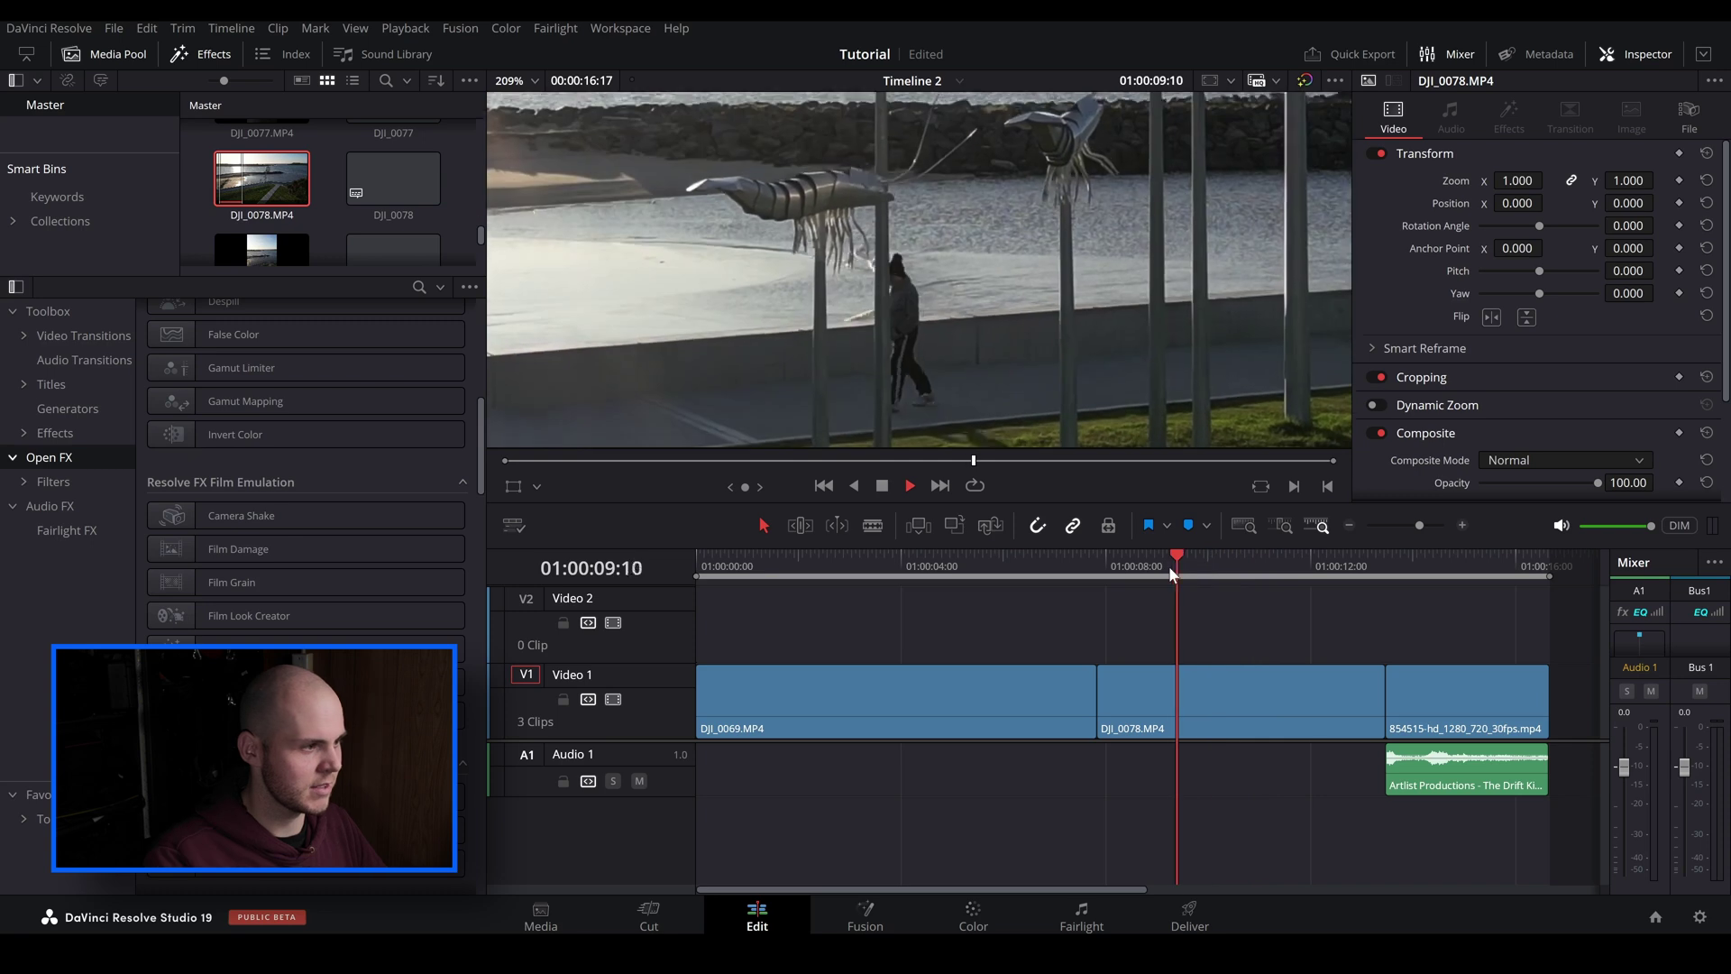
pyautogui.press('space')
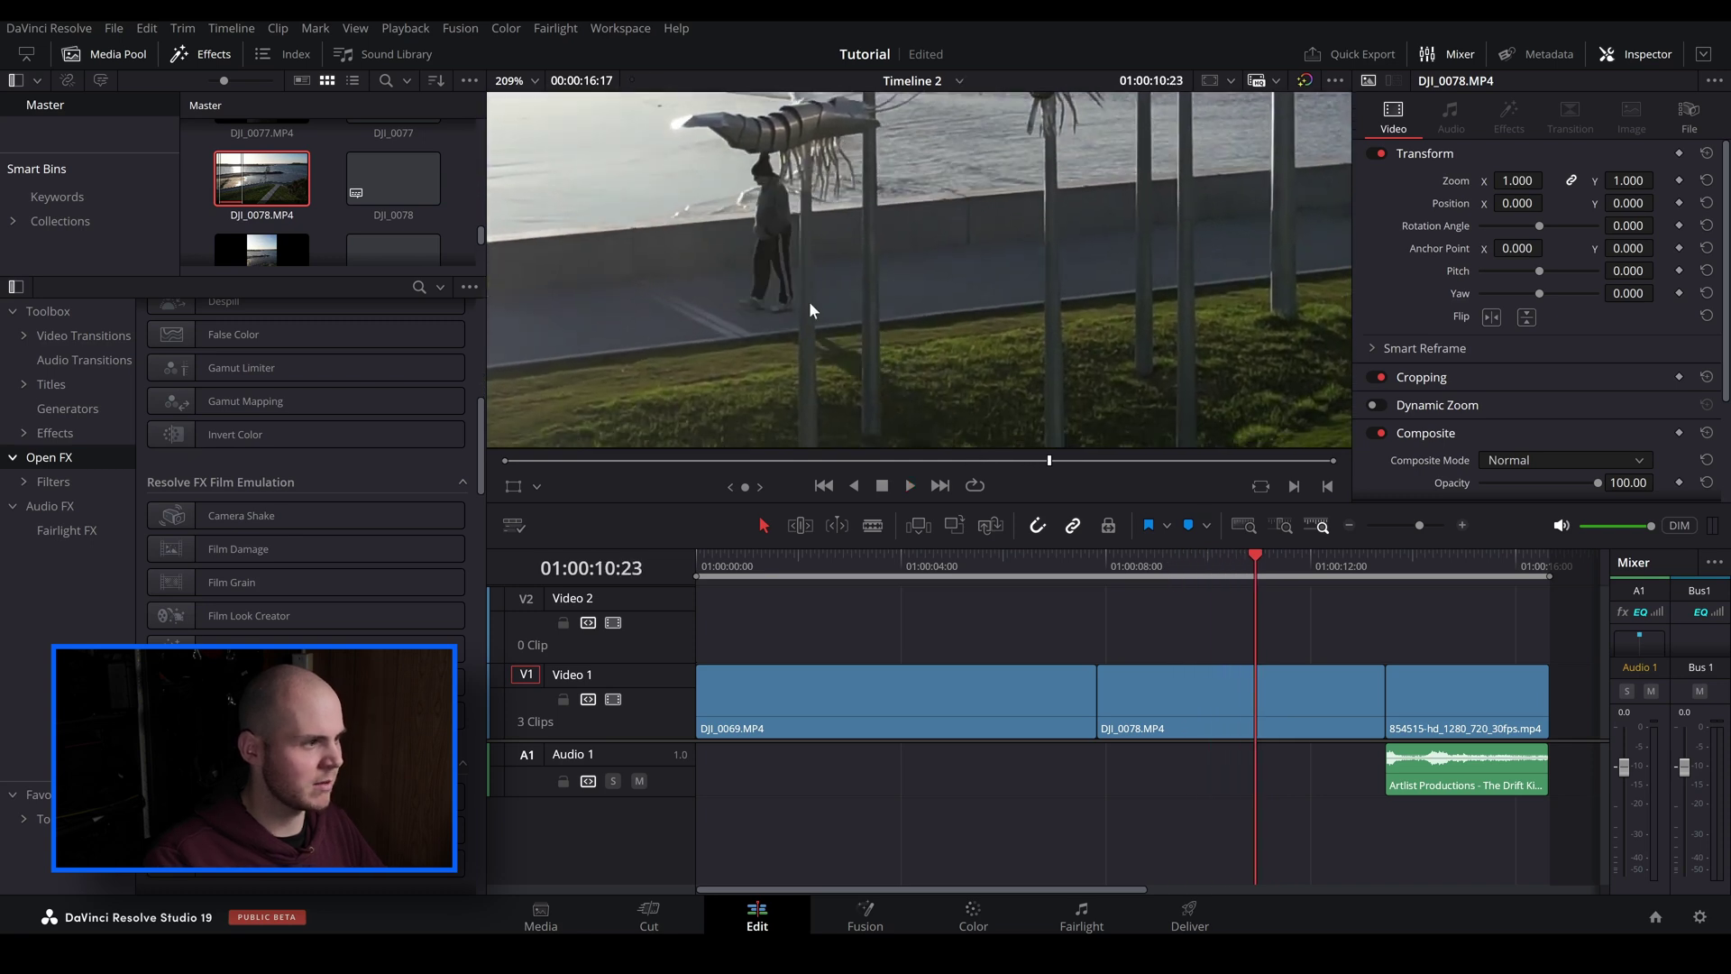
pyautogui.scroll(-2, 809, 301)
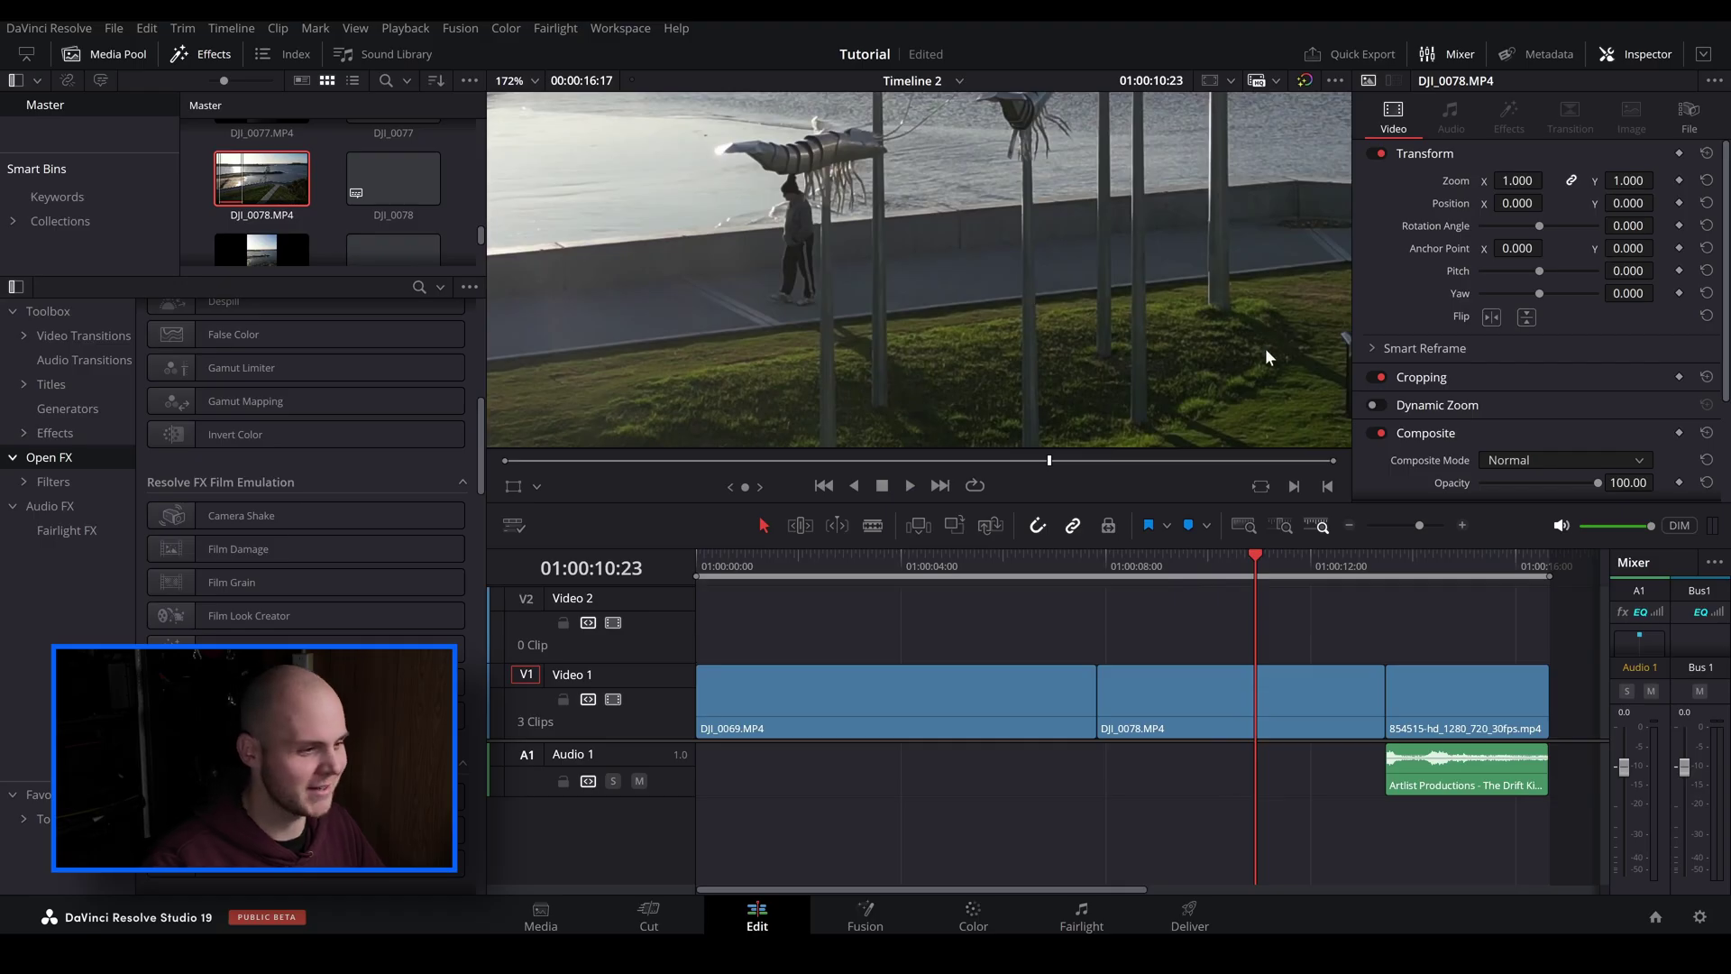
# Play the 854515 drift-car clip from 01:00:13:12, then return to the timeline start
pyautogui.click(1400, 577)
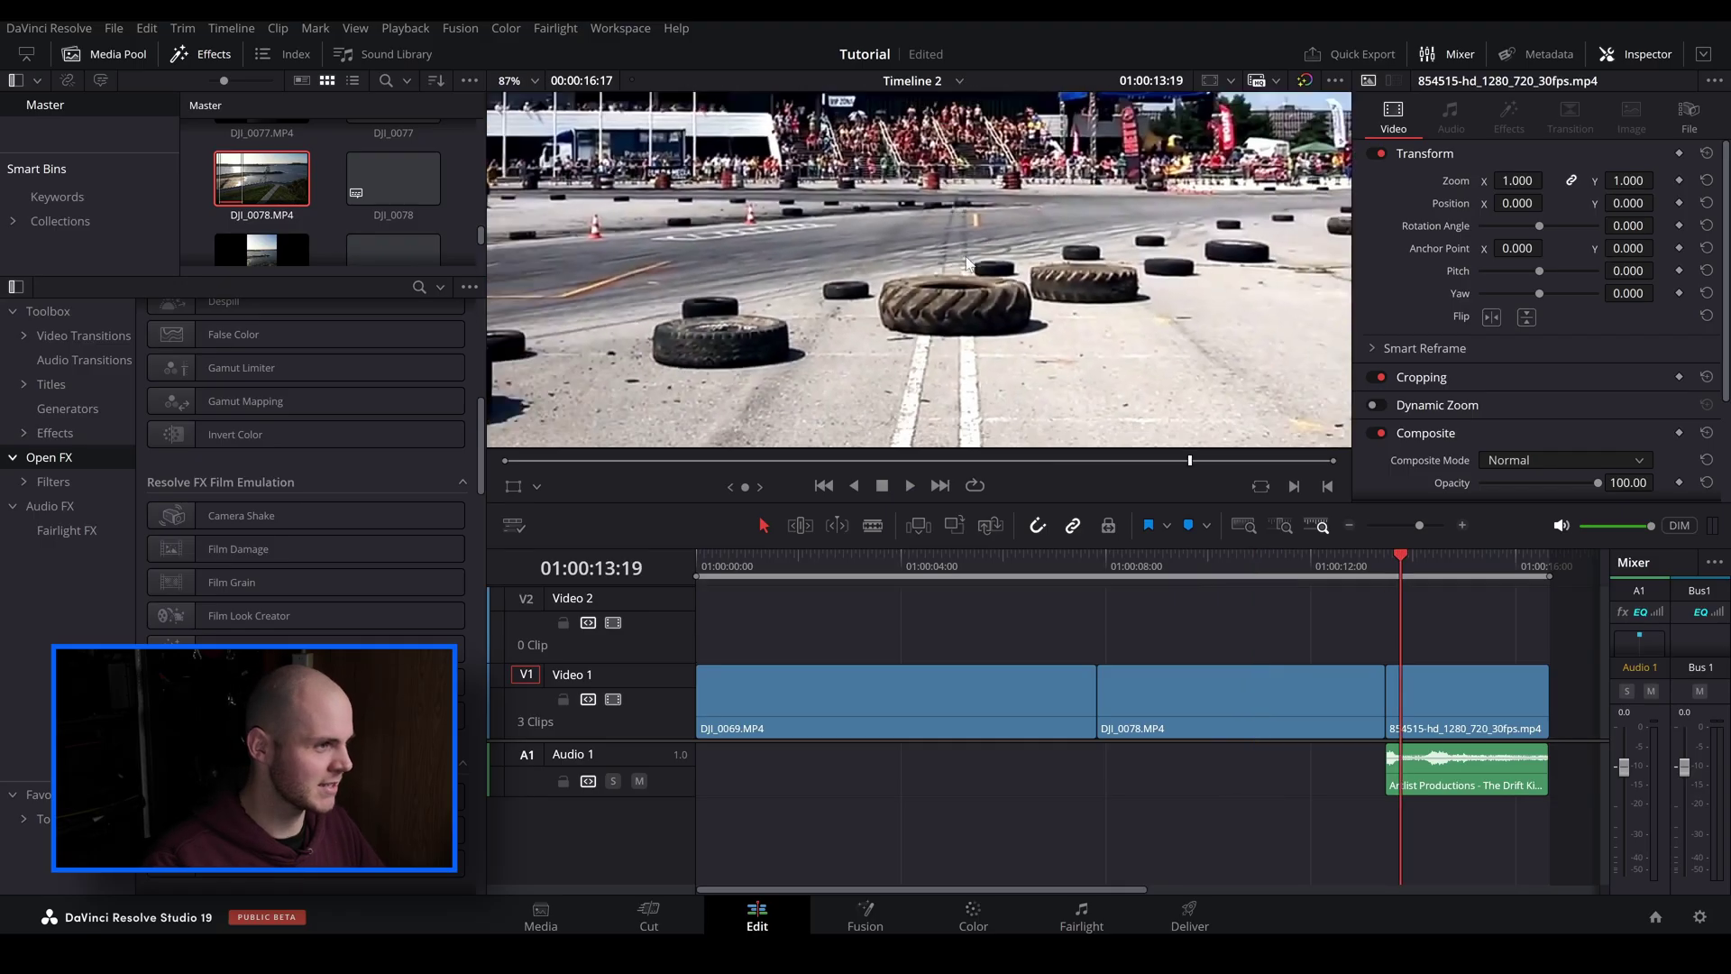
pyautogui.scroll(-2, 1055, 298)
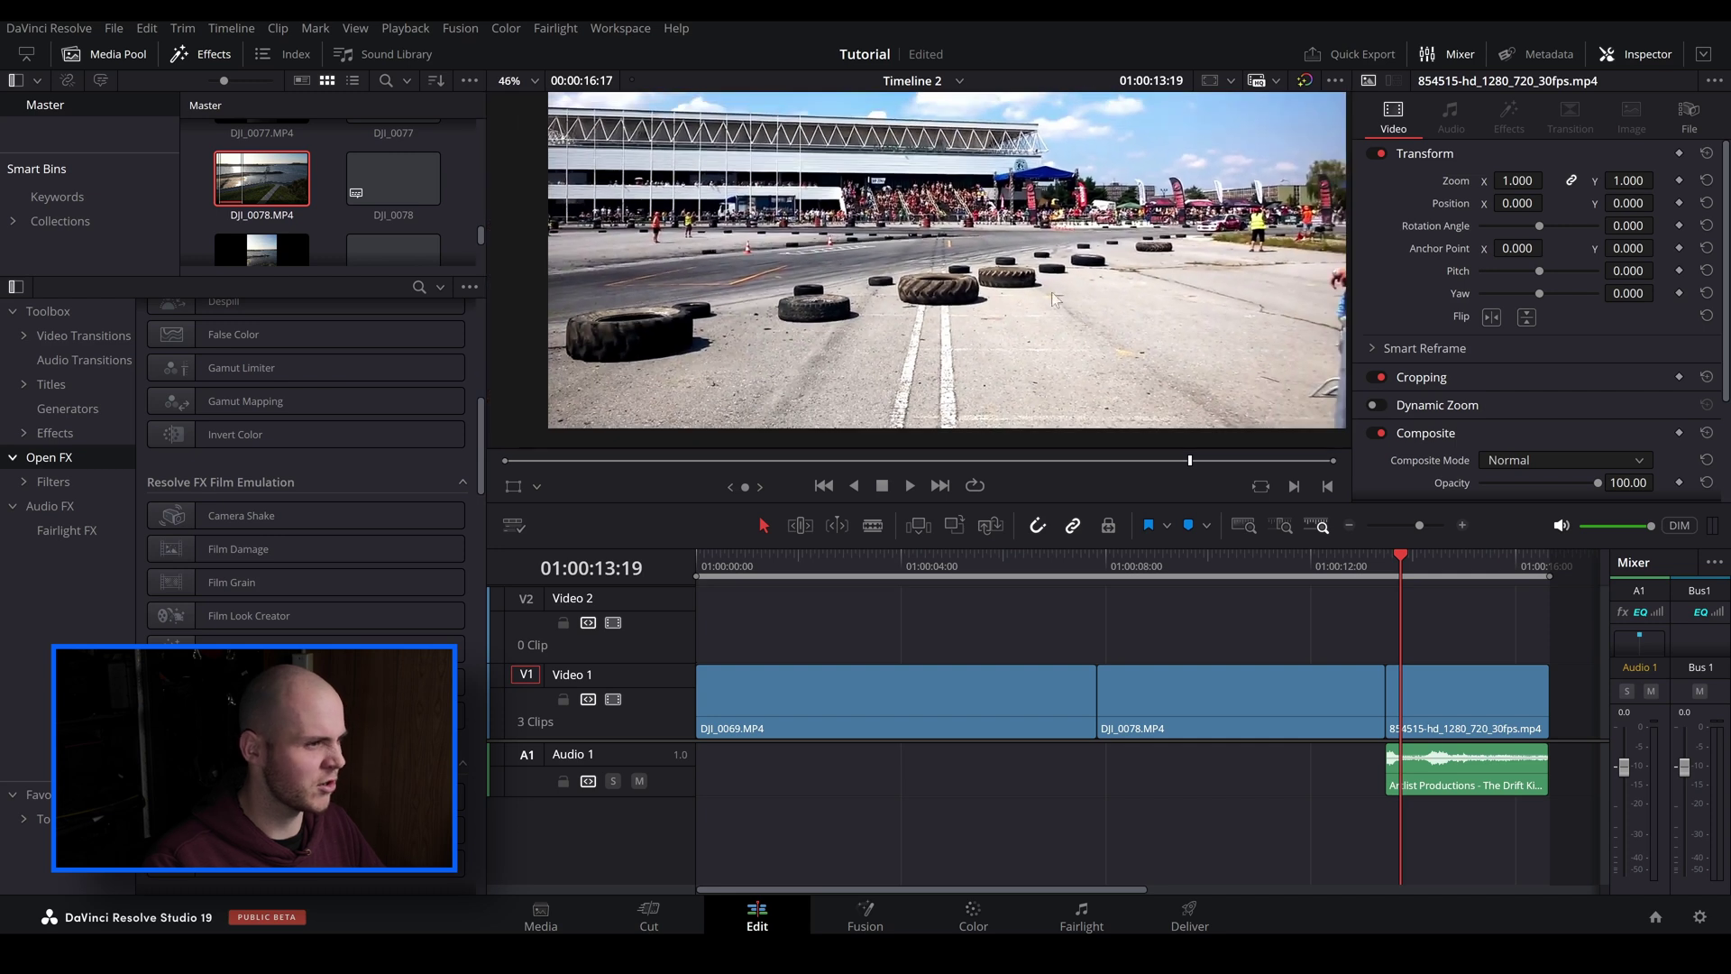
pyautogui.click(1387, 563)
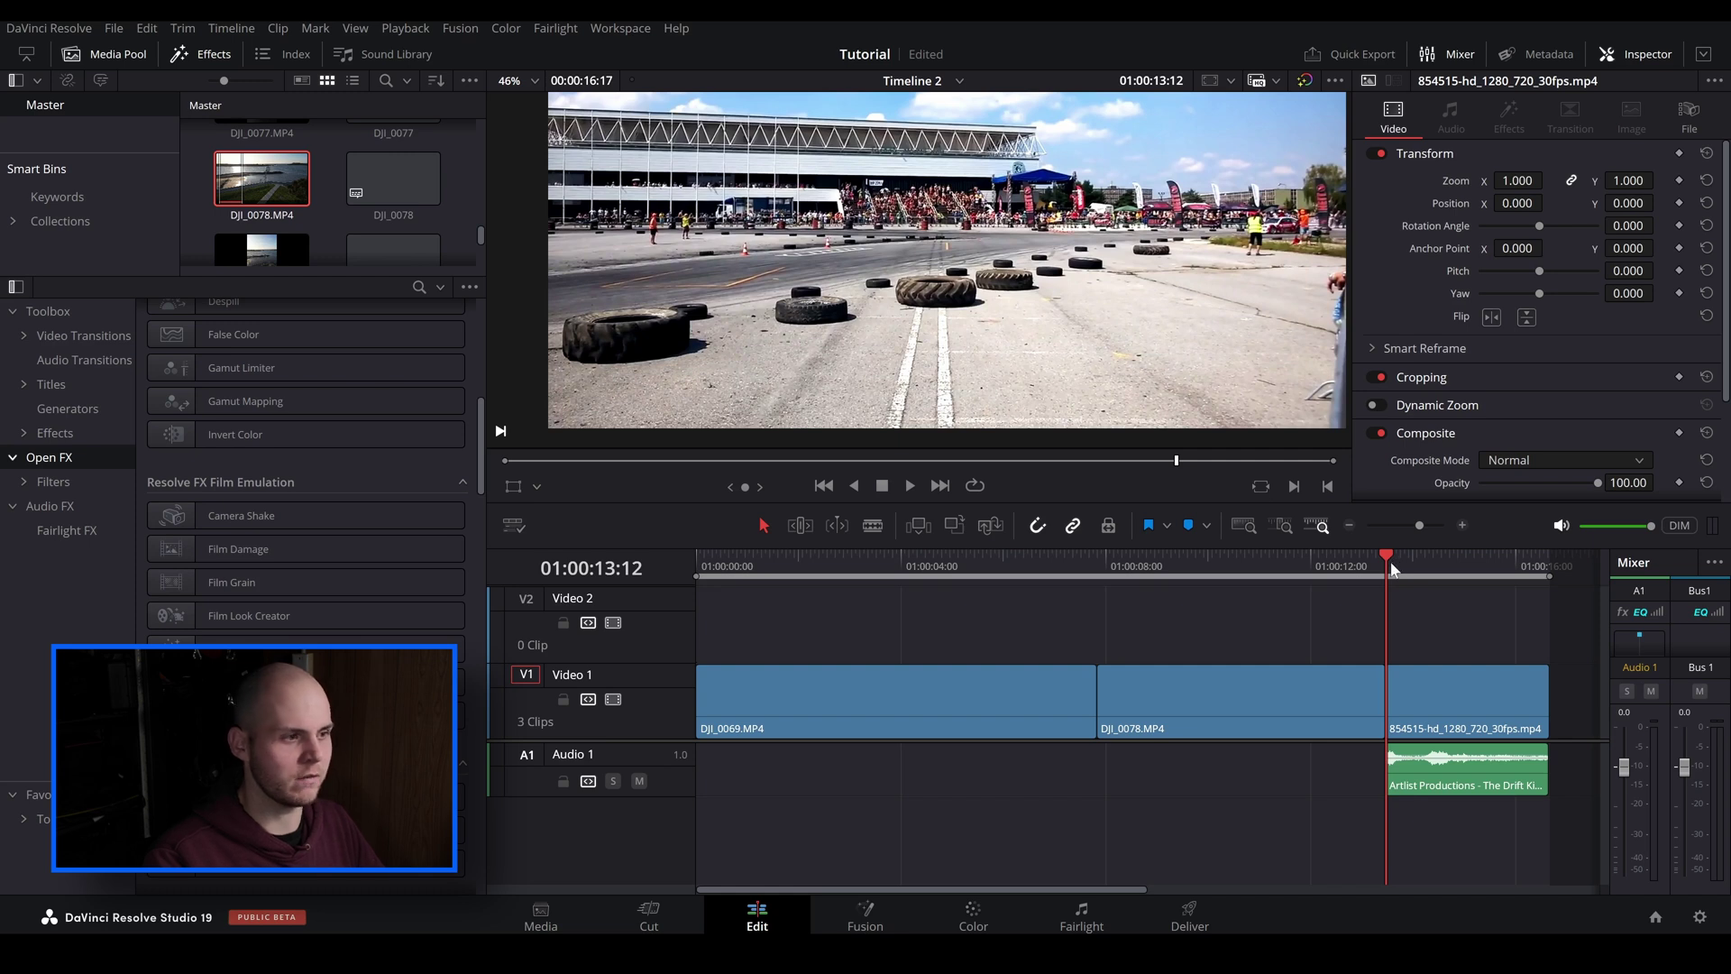
pyautogui.press('space')
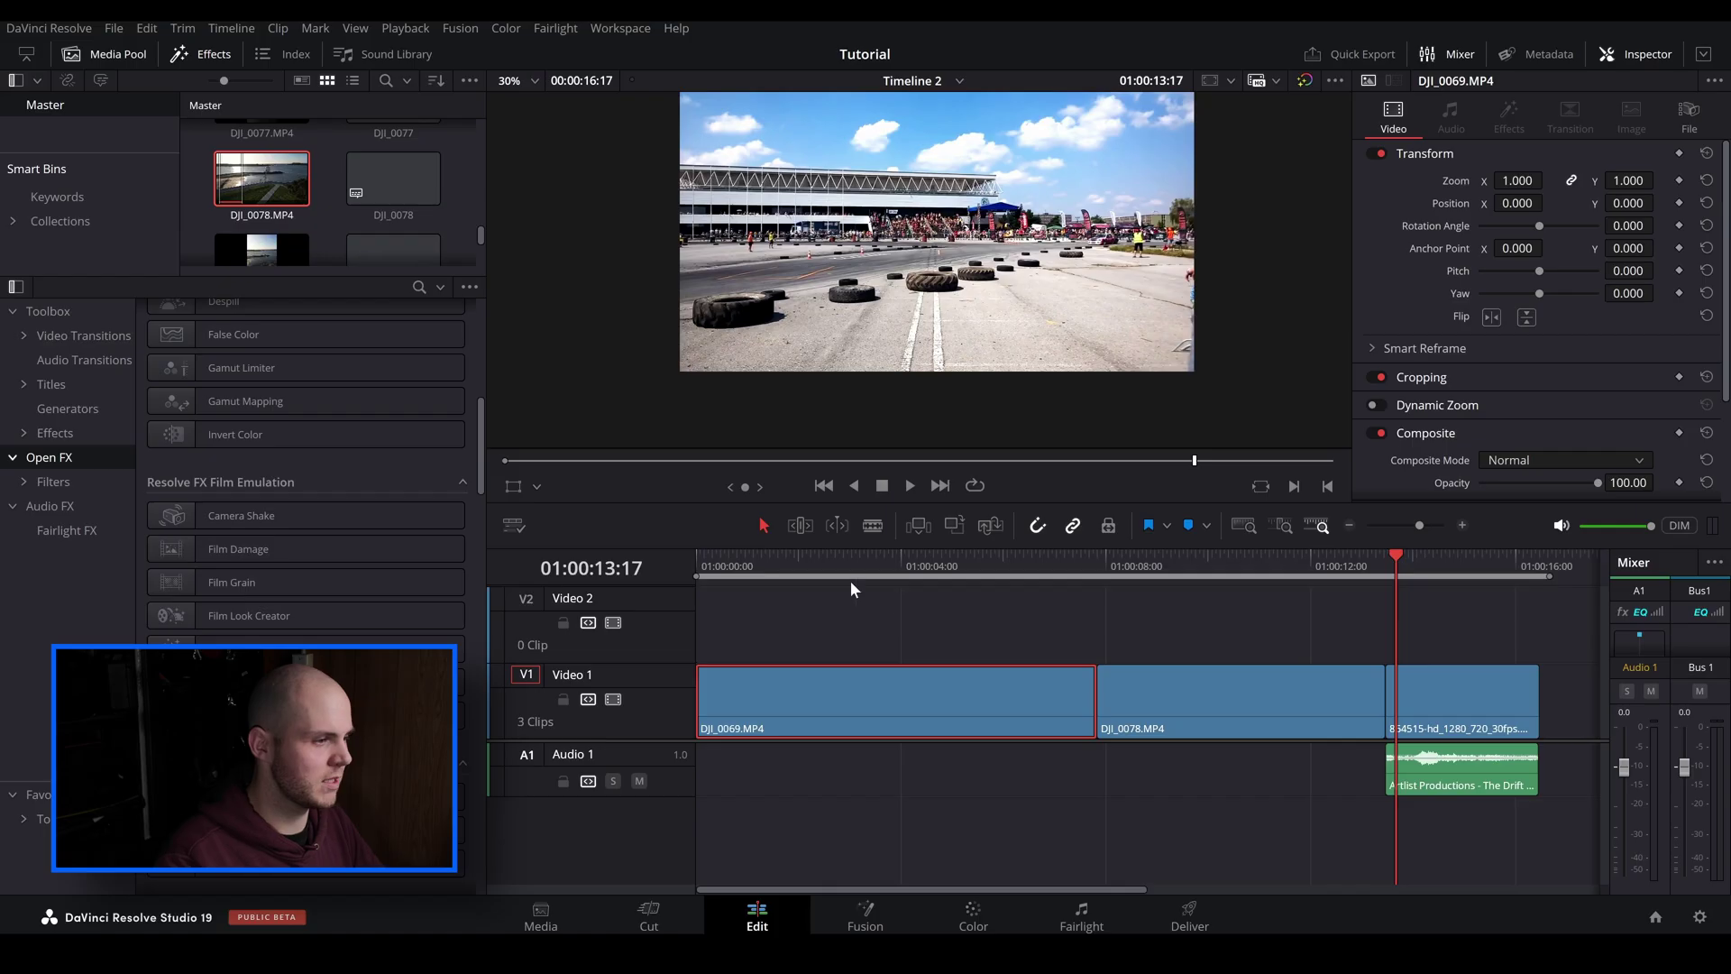
pyautogui.click(793, 566)
pyautogui.click(736, 565)
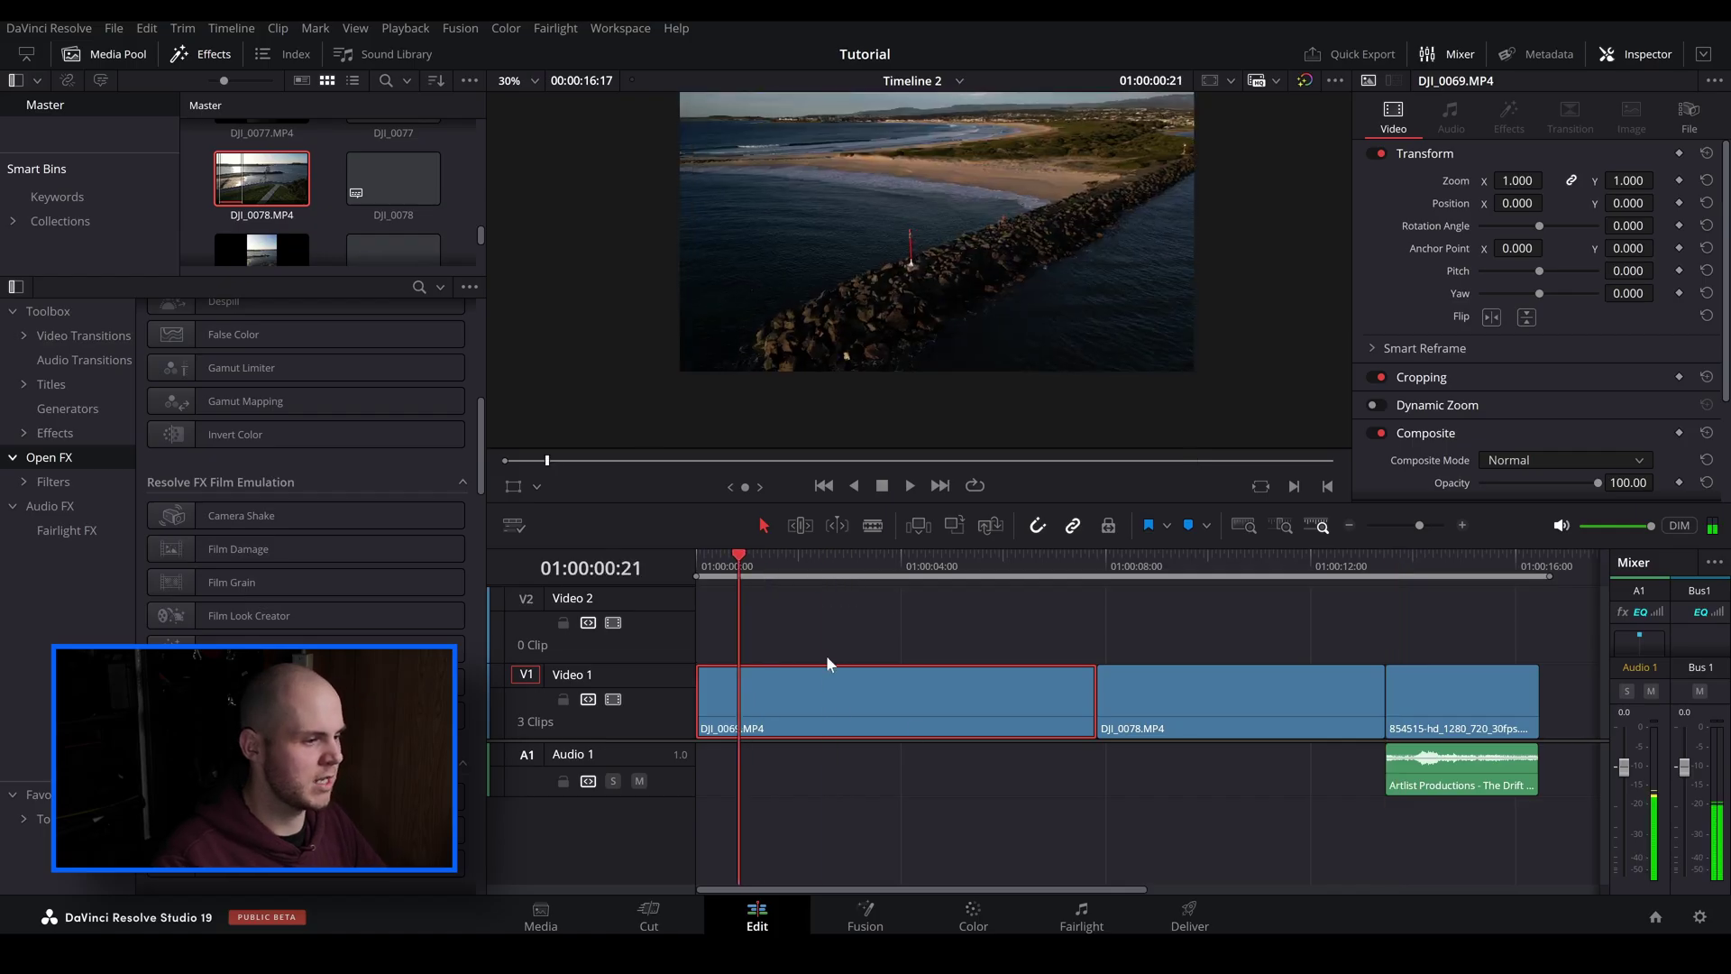
# On the Color page, play the jetty clip and try the point and window tracker types
pyautogui.click(986, 904)
pyautogui.press('space')
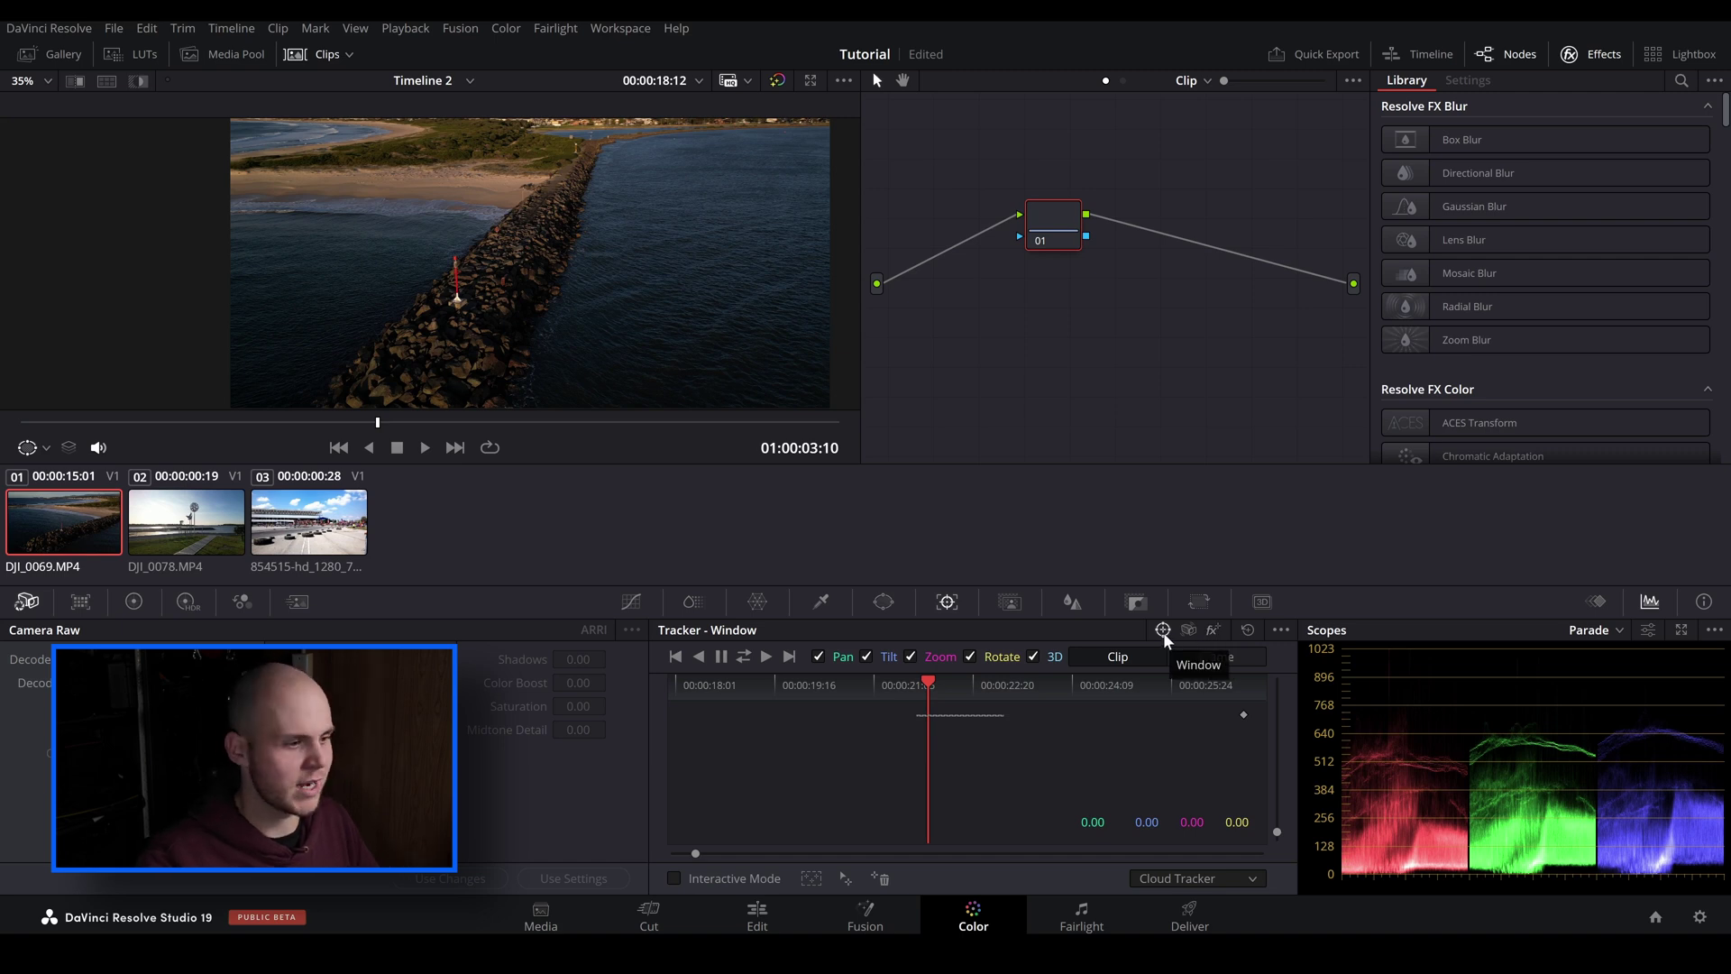
pyautogui.click(1155, 881)
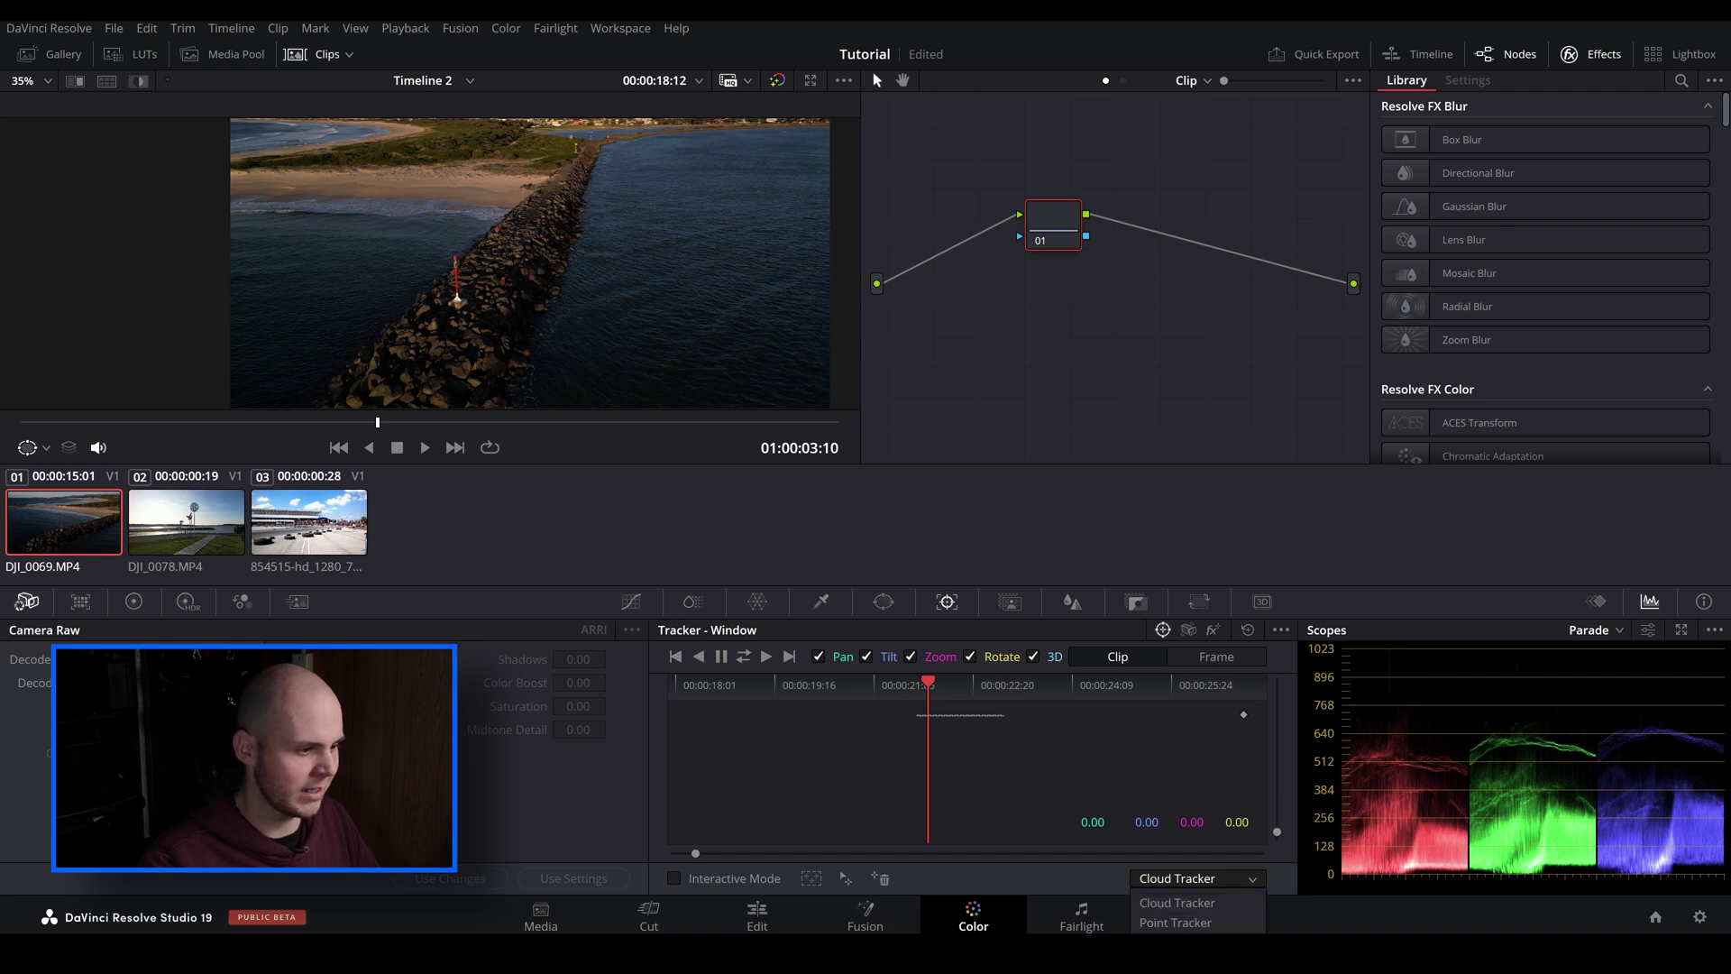
pyautogui.click(1214, 631)
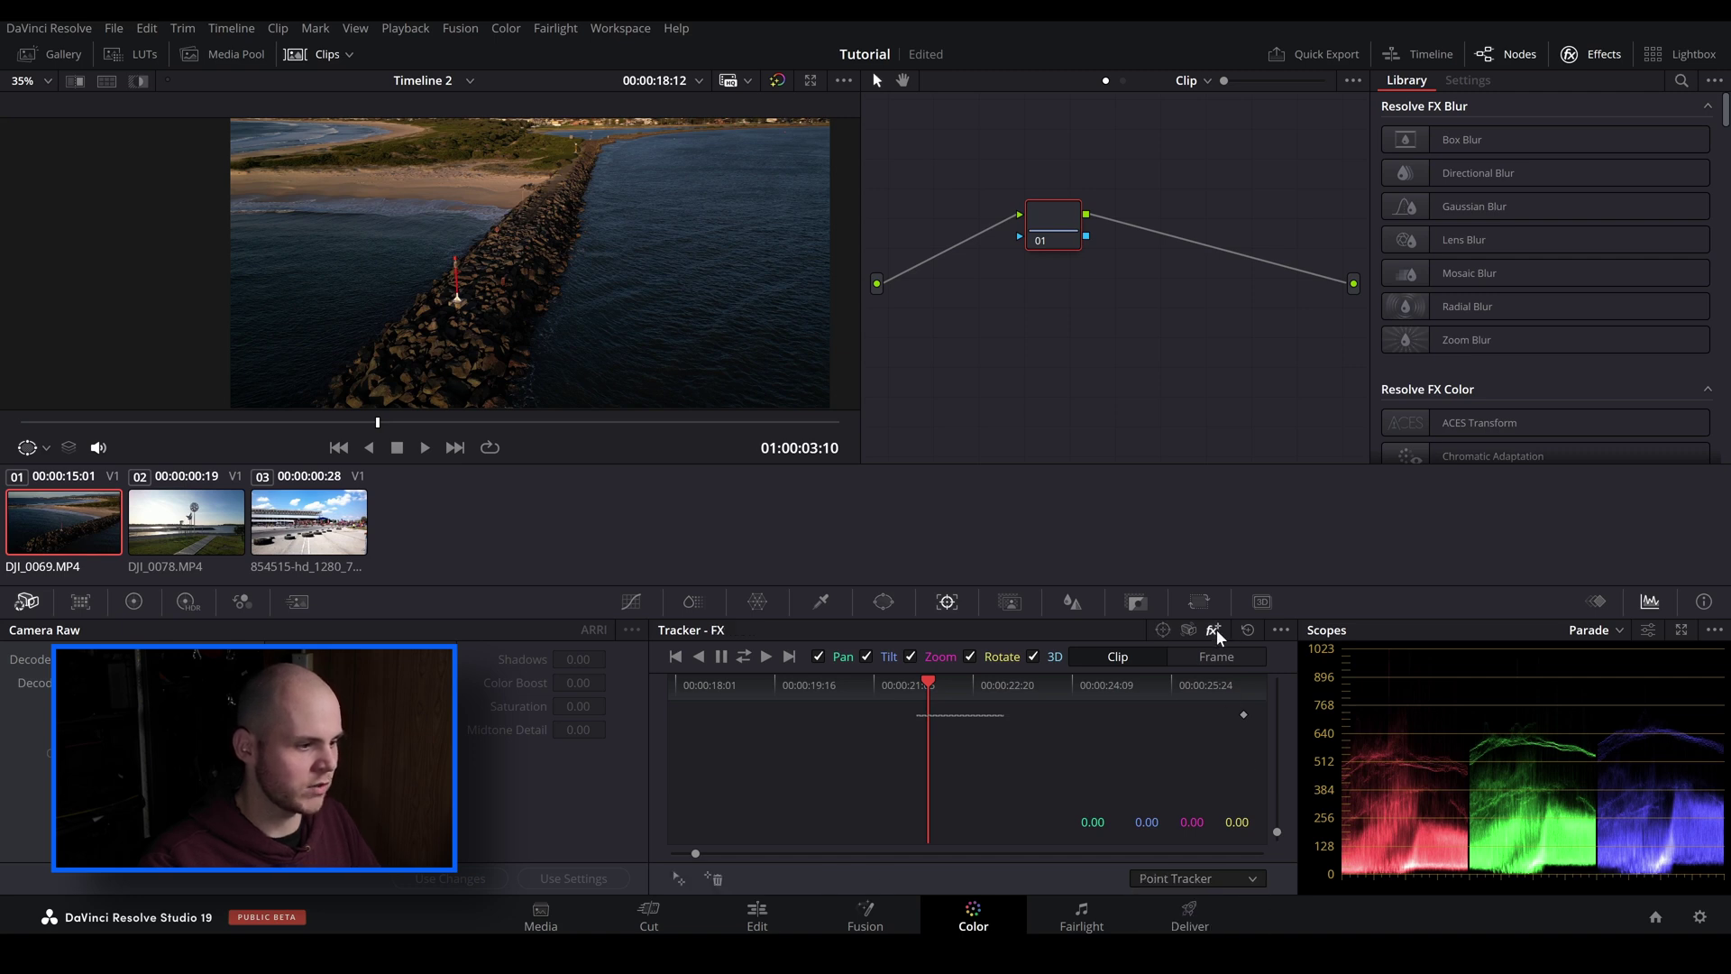
pyautogui.click(1195, 879)
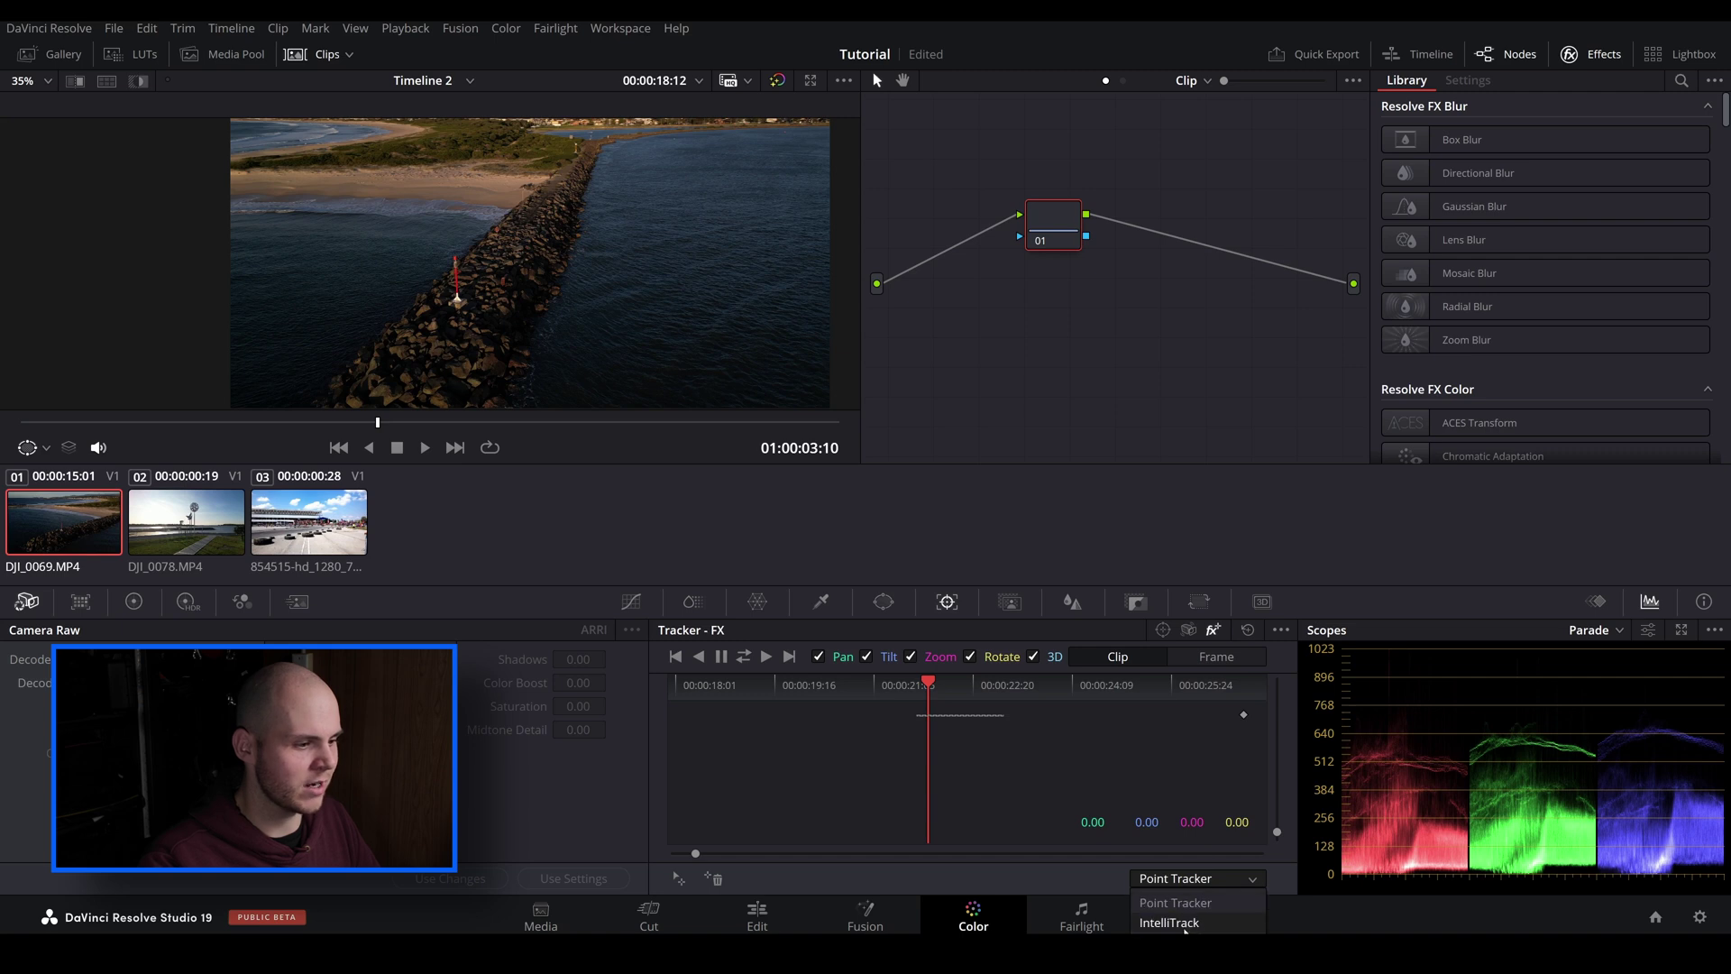
pyautogui.click(1162, 631)
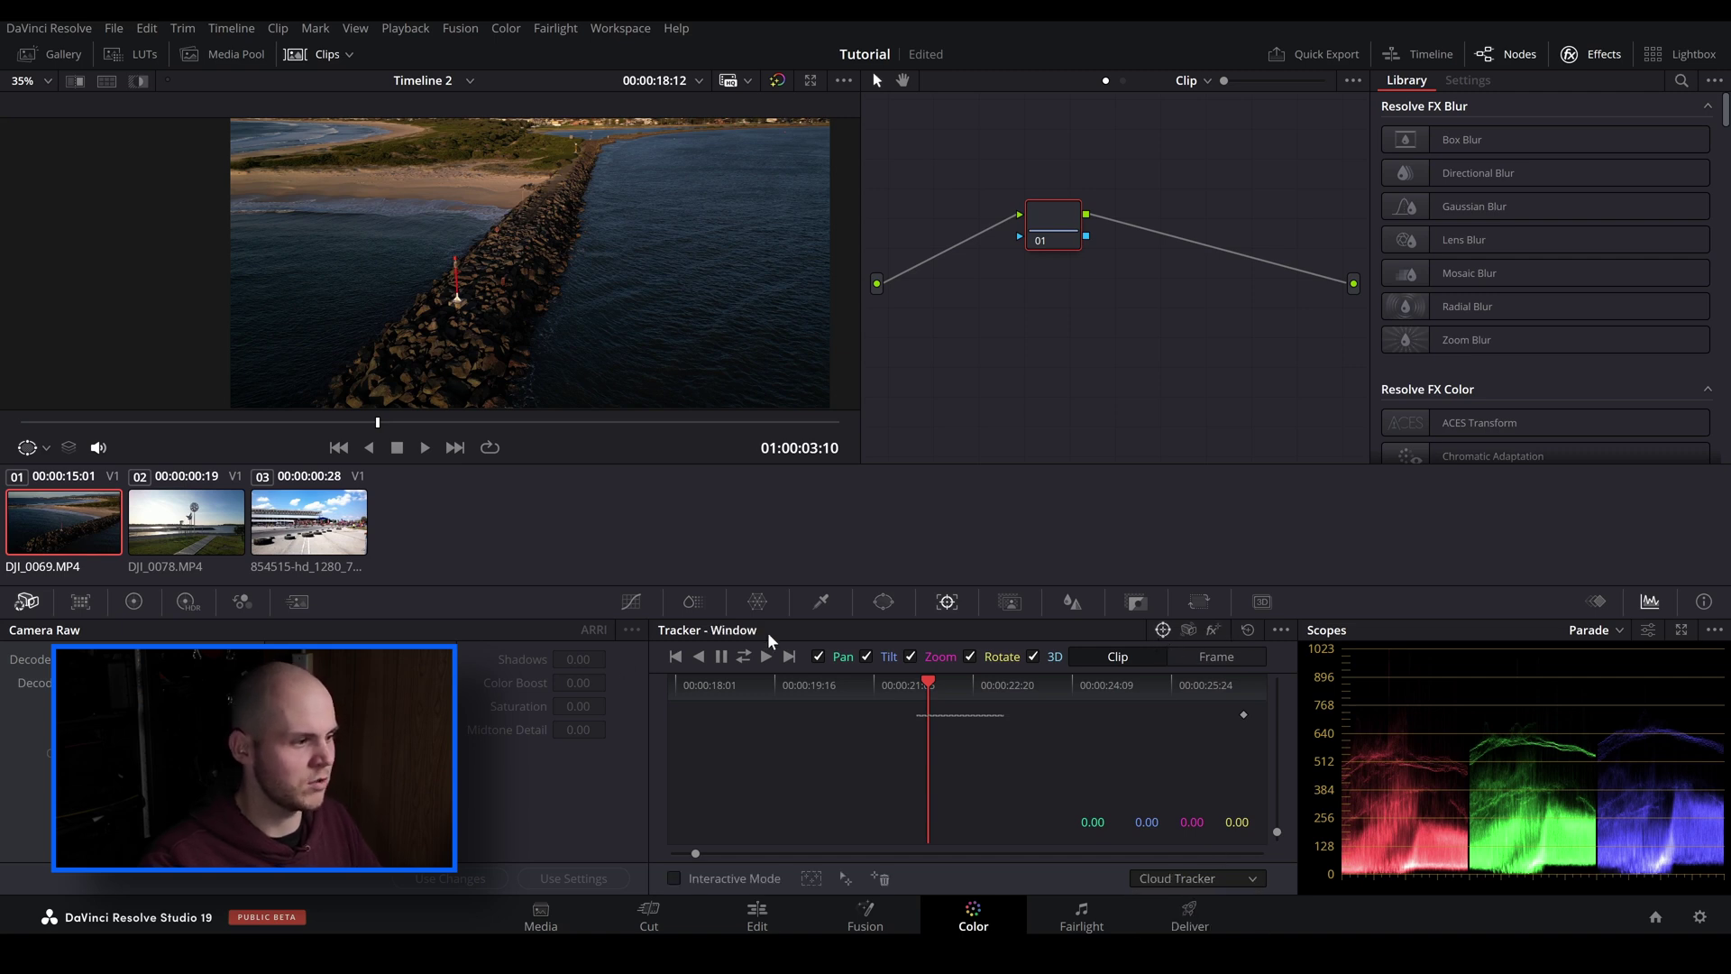
# Set the tracker to IntelliTrack and zoom the viewer in on the jetty lighthouse
pyautogui.click(1150, 882)
pyautogui.click(1172, 937)
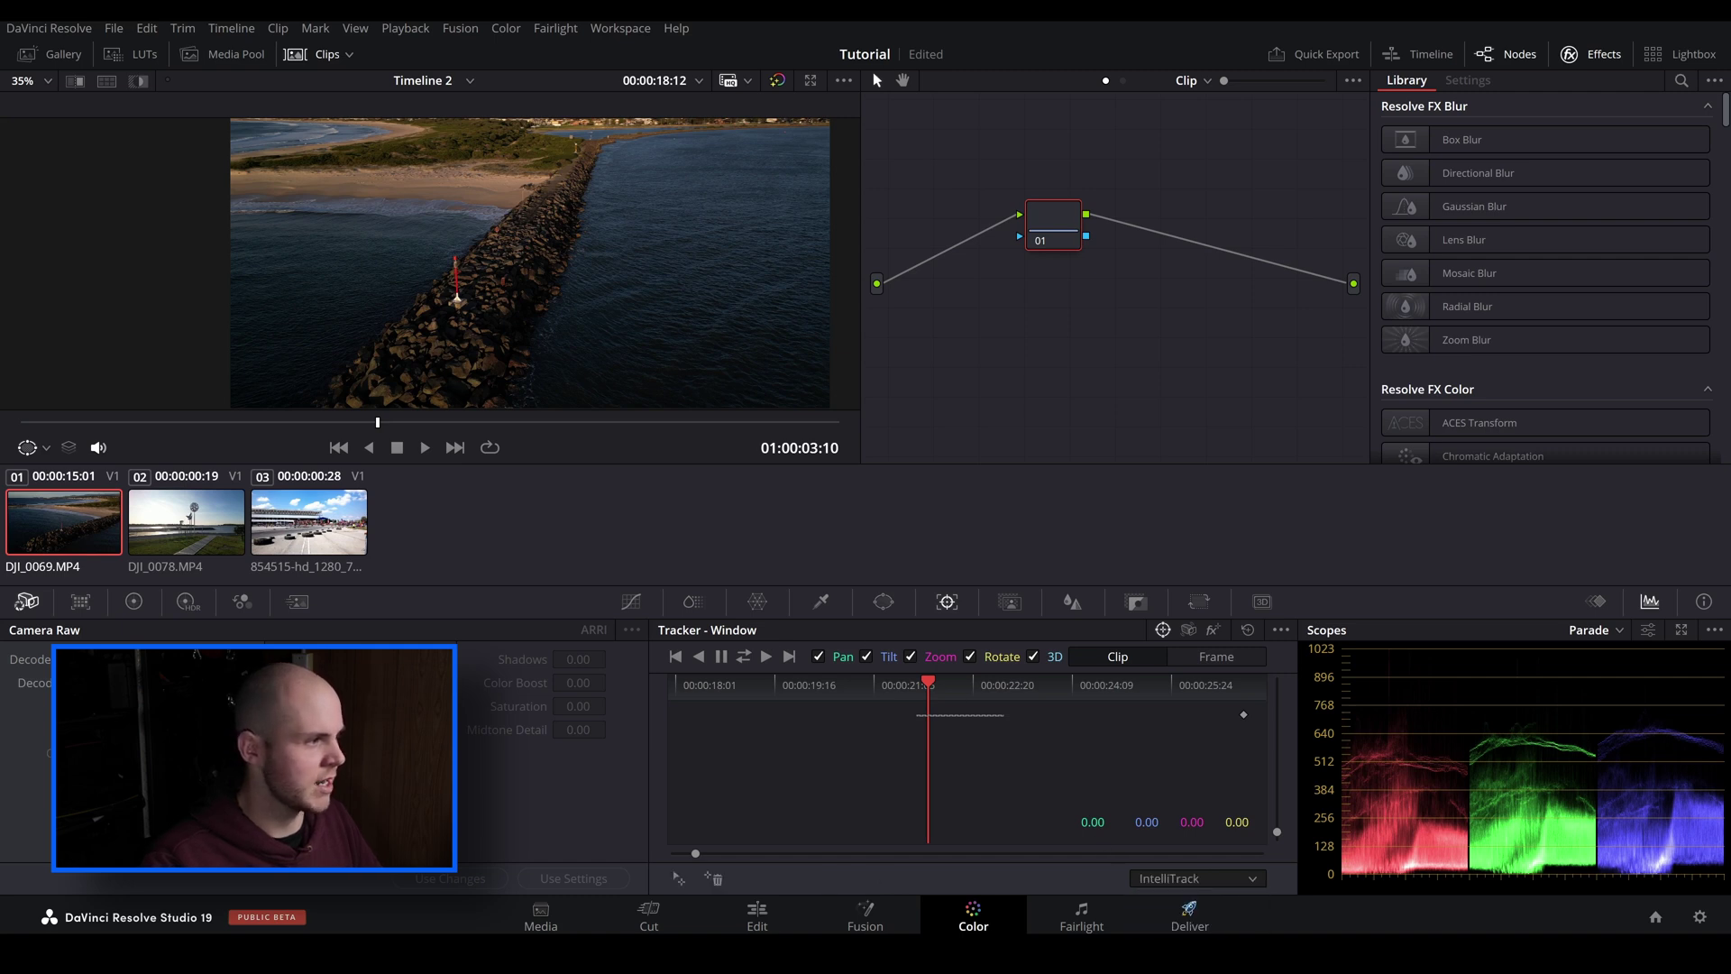
pyautogui.moveTo(514, 291); pyautogui.dragTo(641, 277)
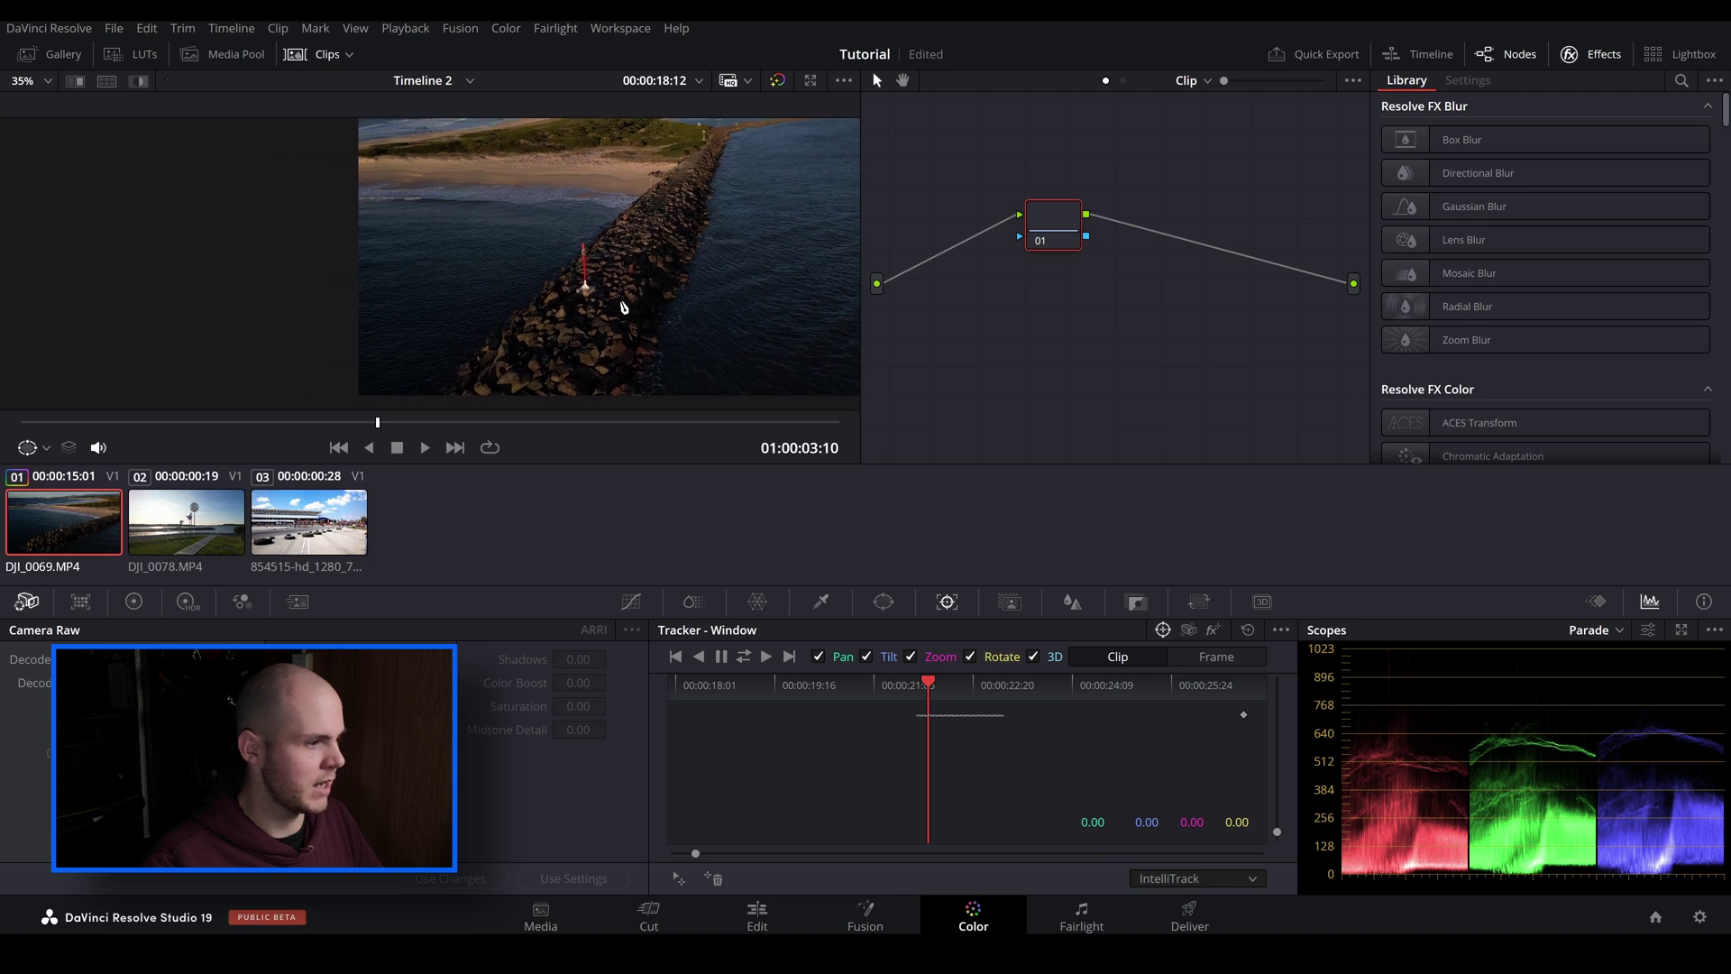
pyautogui.scroll(5, 620, 306)
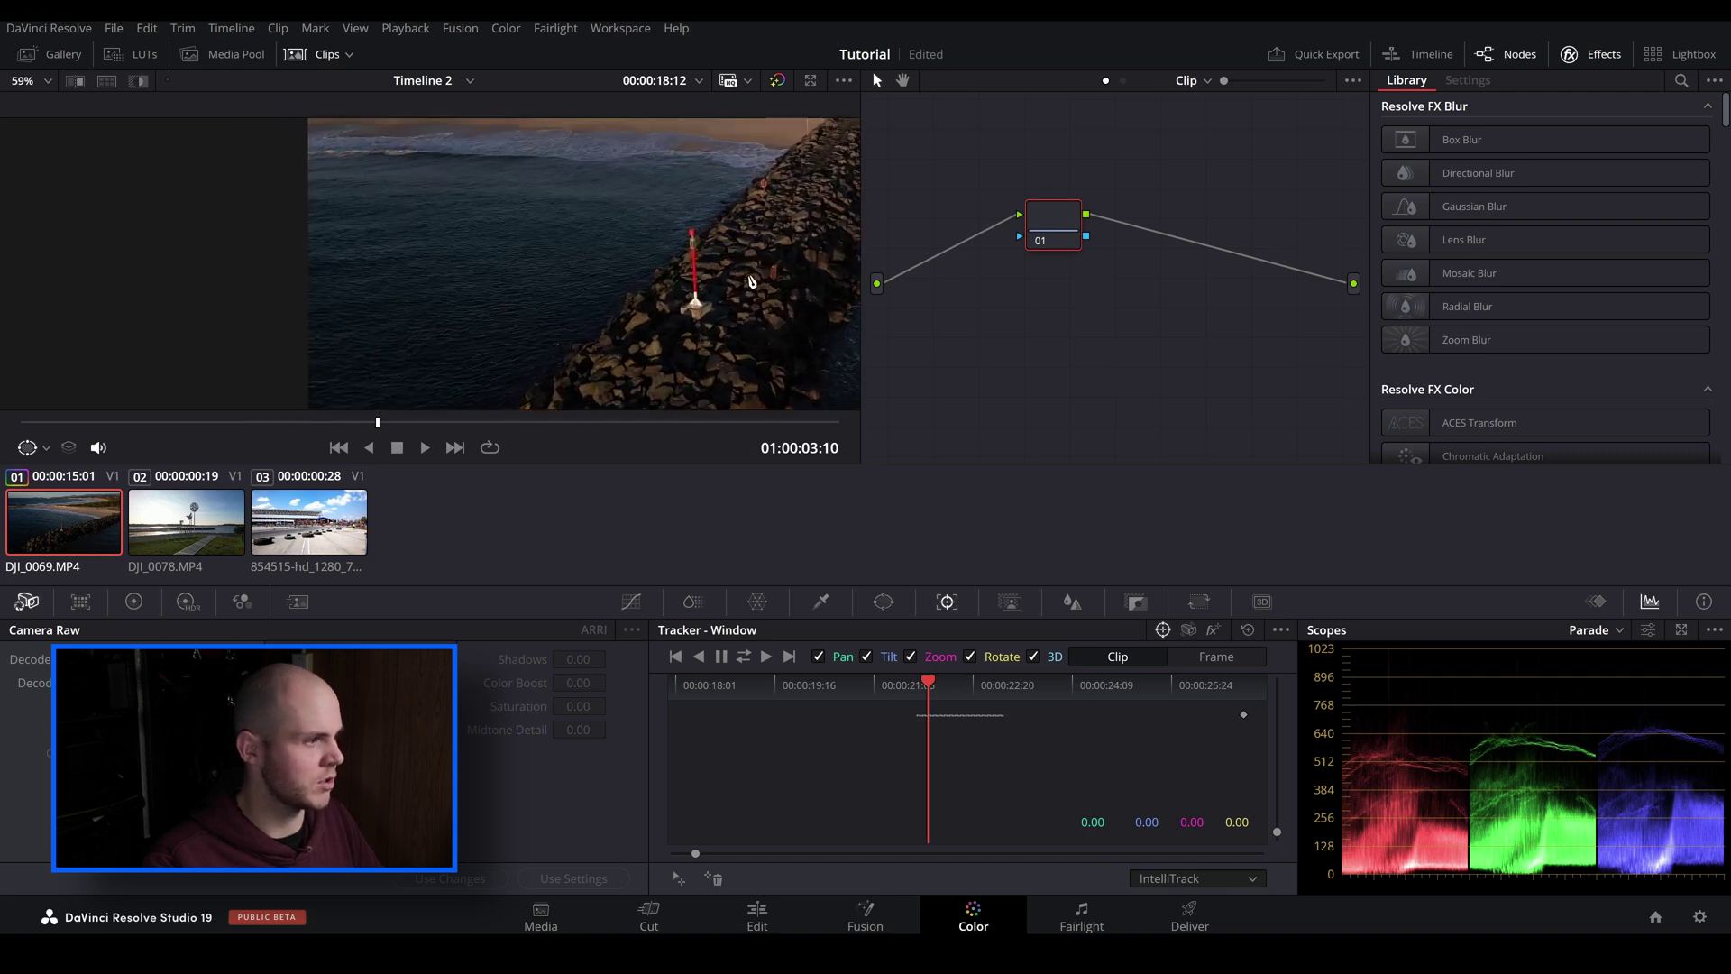
pyautogui.scroll(6, 644, 304)
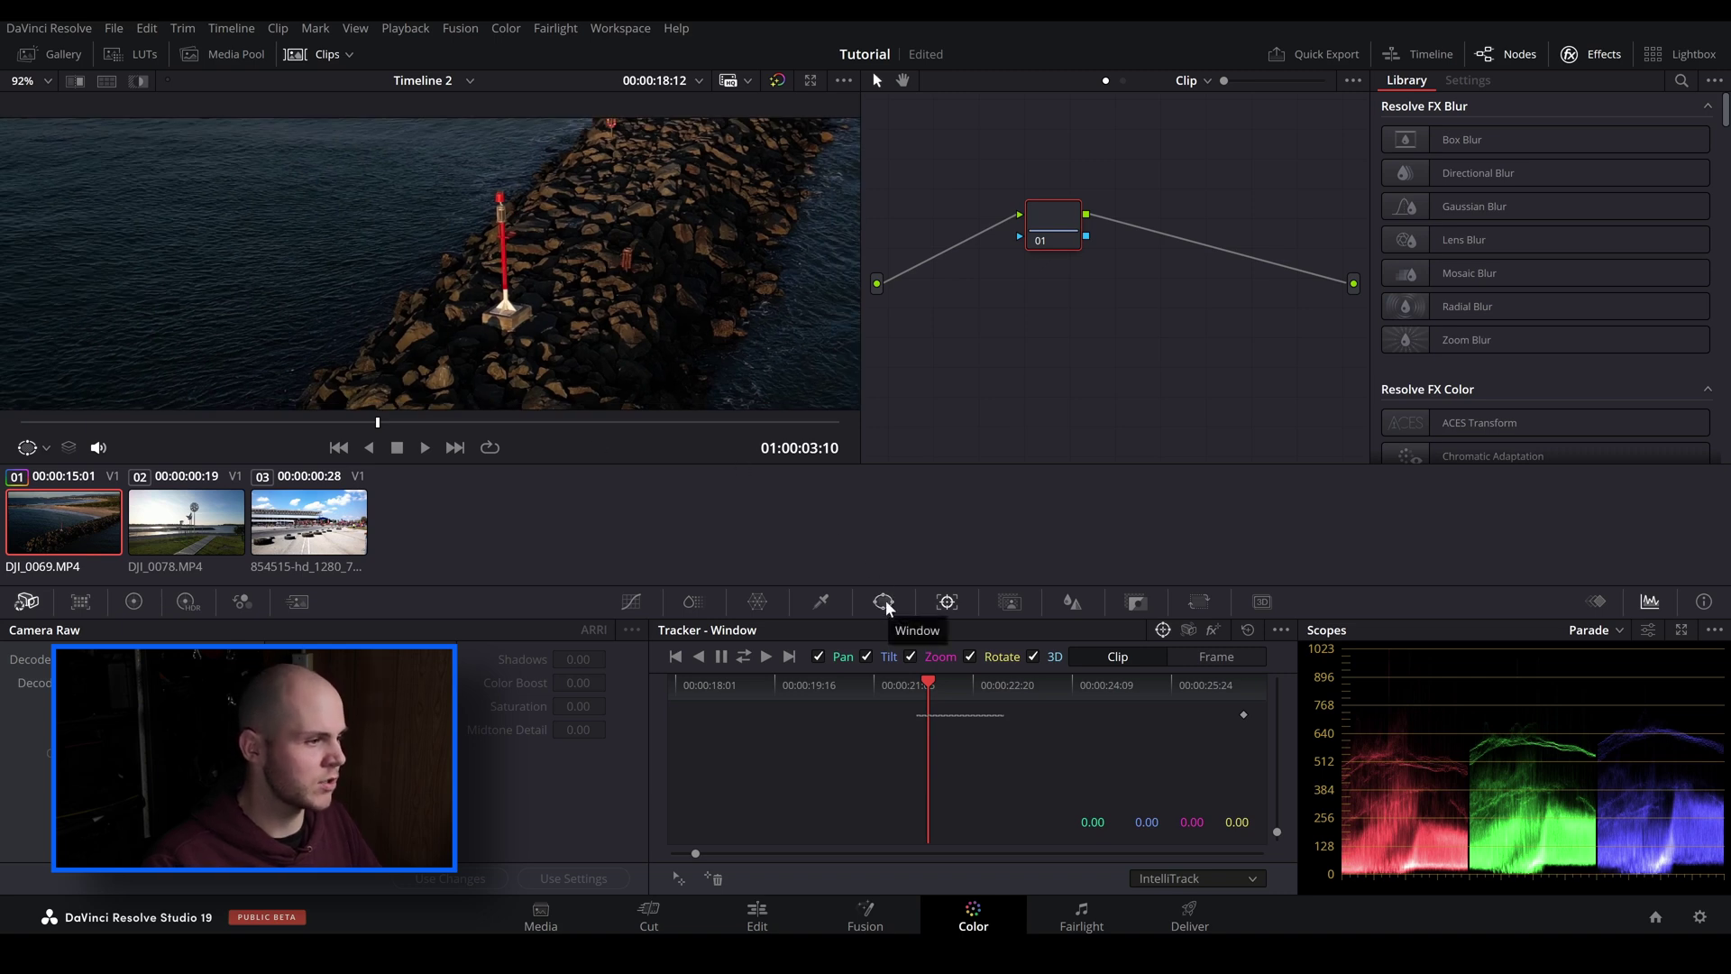
# Add a circular power window and shape it into an ellipse around the lighthouse
pyautogui.click(883, 602)
pyautogui.click(688, 747)
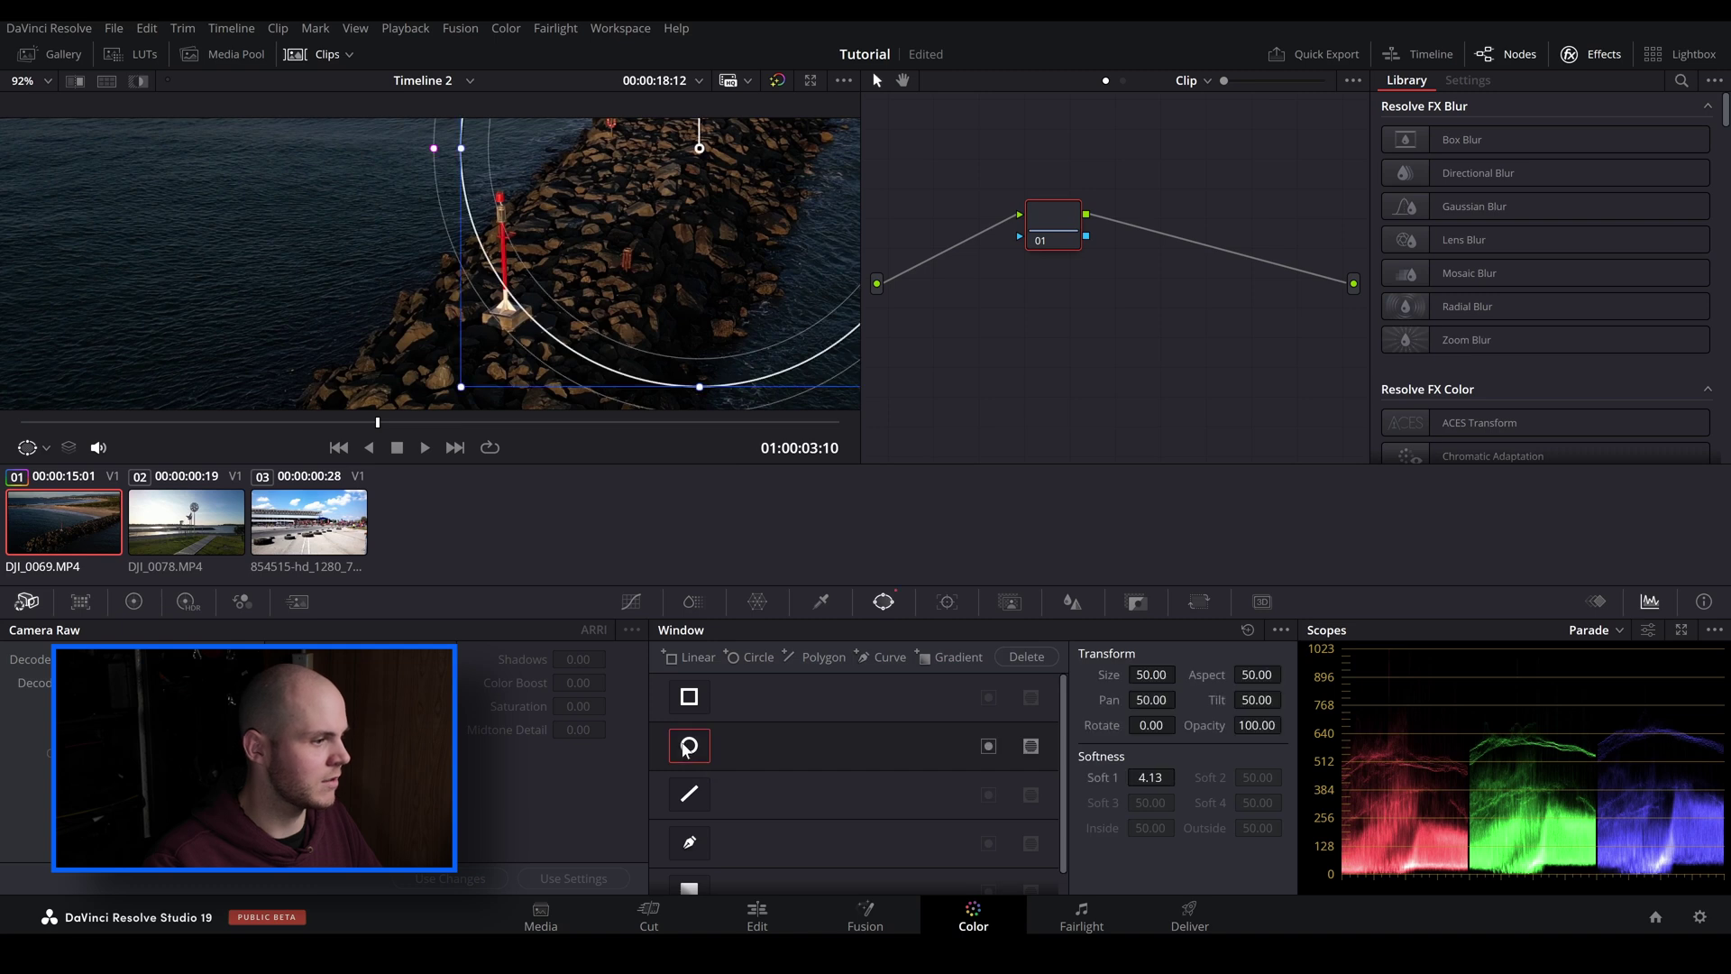
pyautogui.moveTo(523, 254); pyautogui.dragTo(371, 261)
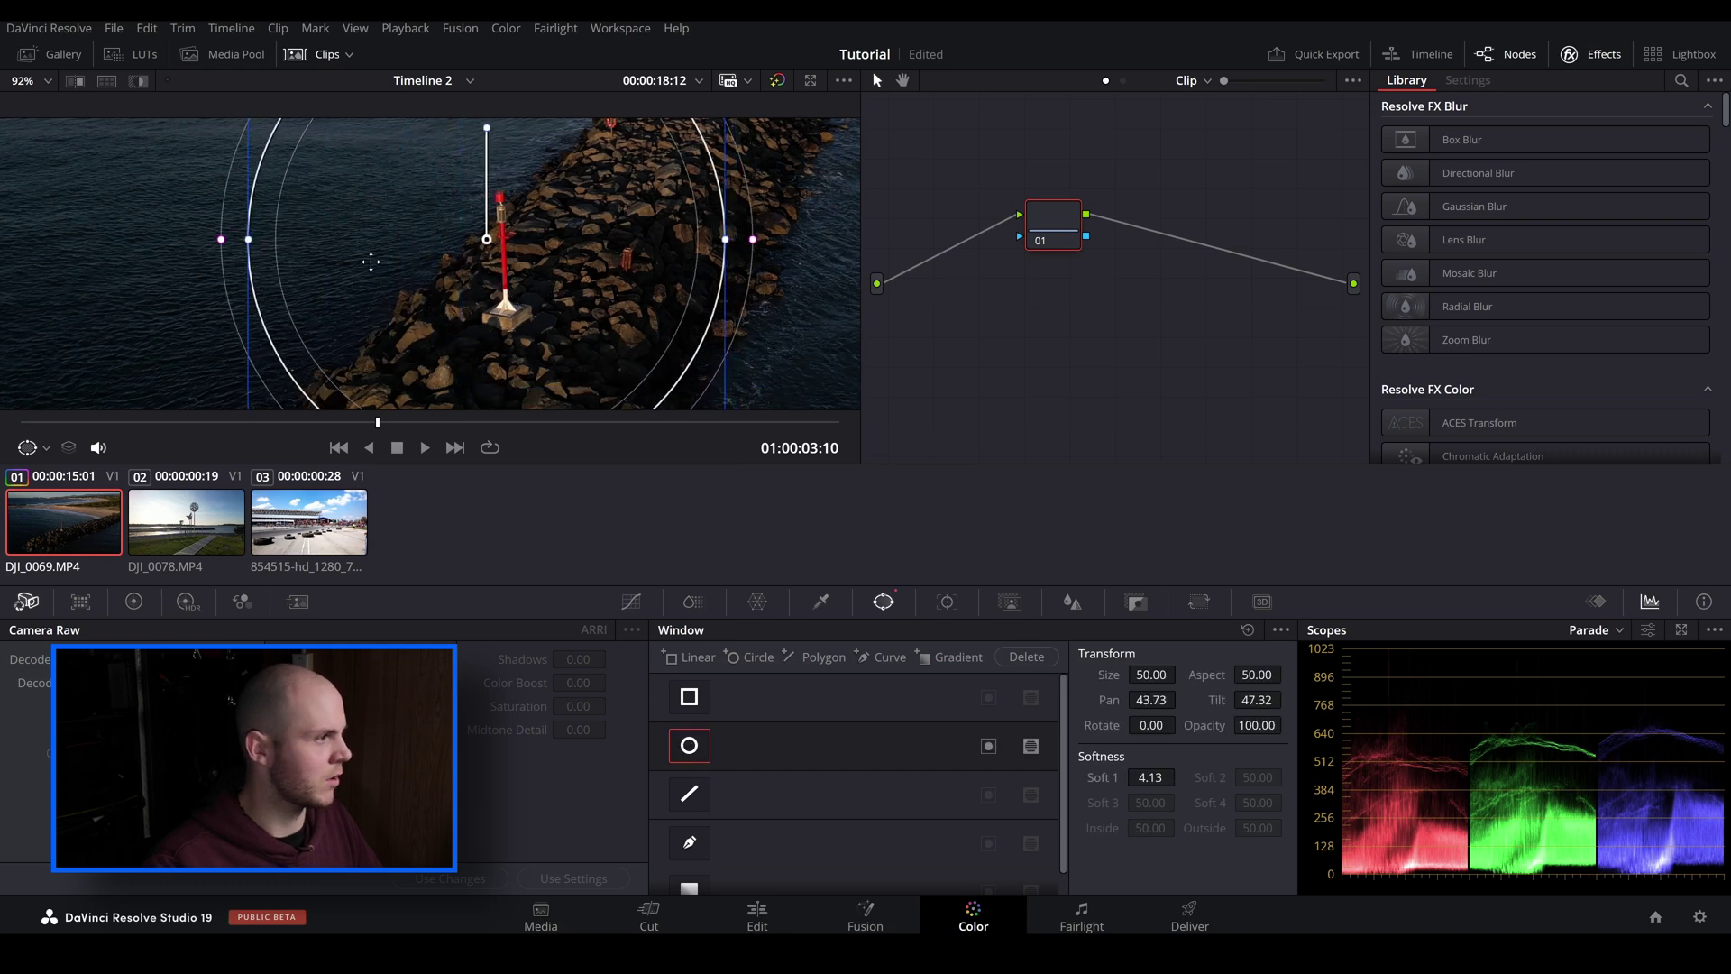
pyautogui.moveTo(243, 248); pyautogui.dragTo(511, 342)
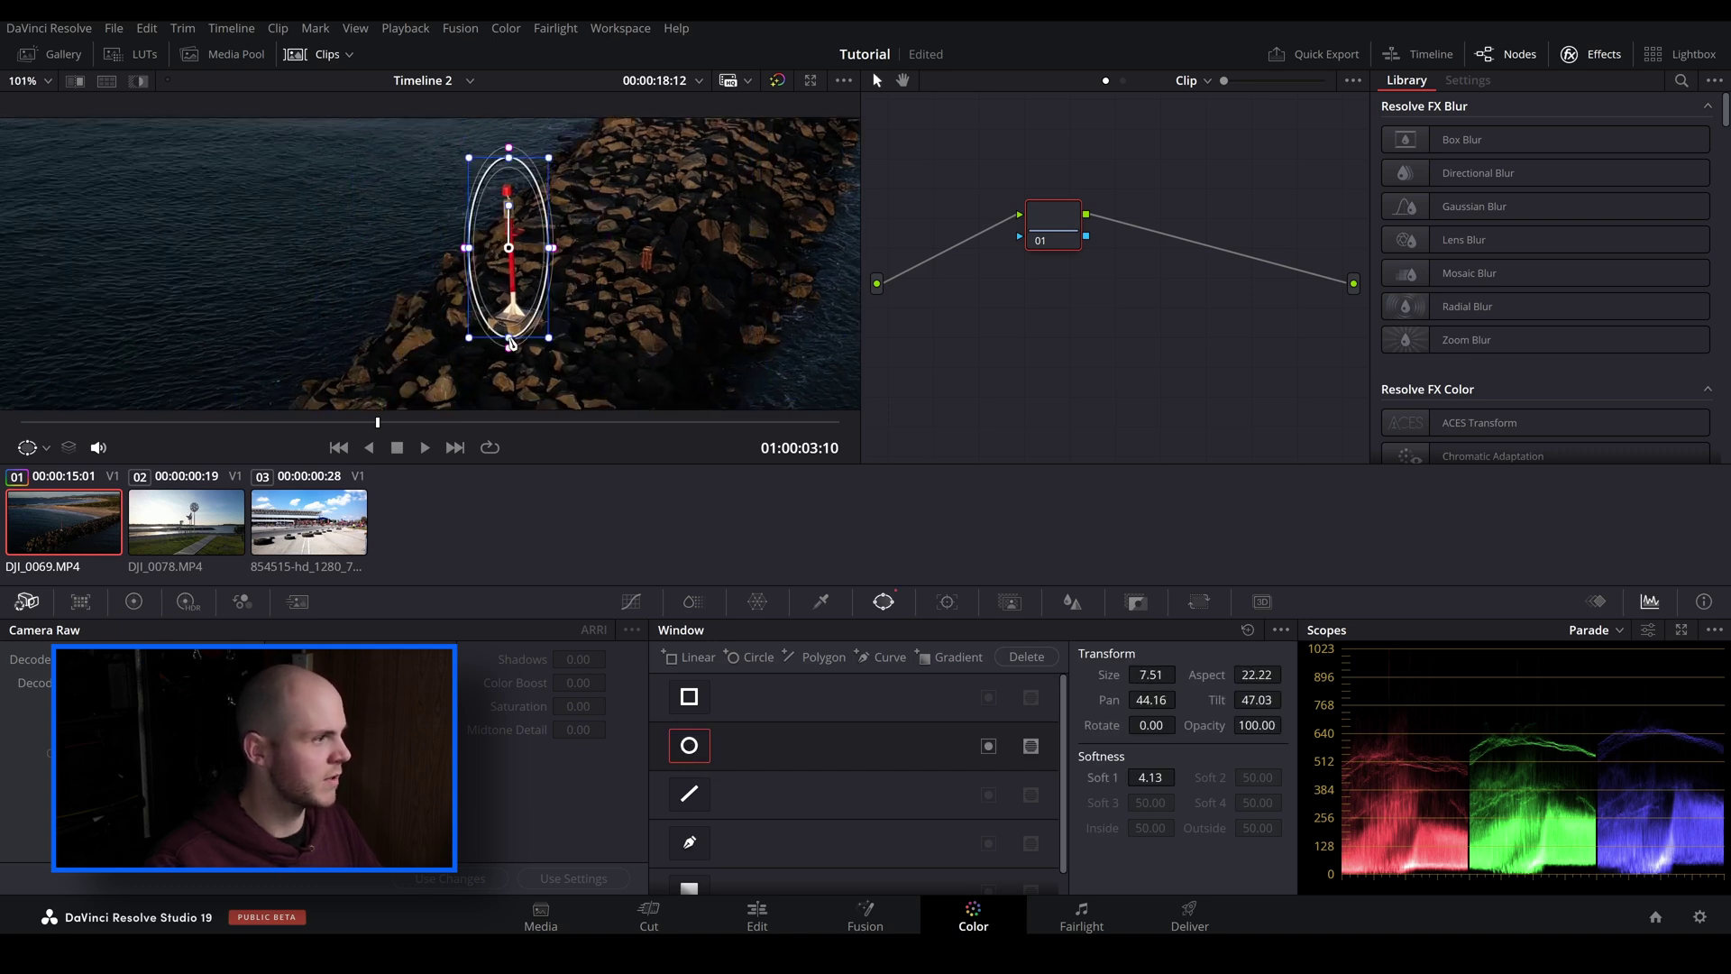
pyautogui.scroll(-5, 579, 318)
# Track the window with Cloud Tracker, check a frame, then switch the tracker to IntelliTrack
pyautogui.click(947, 601)
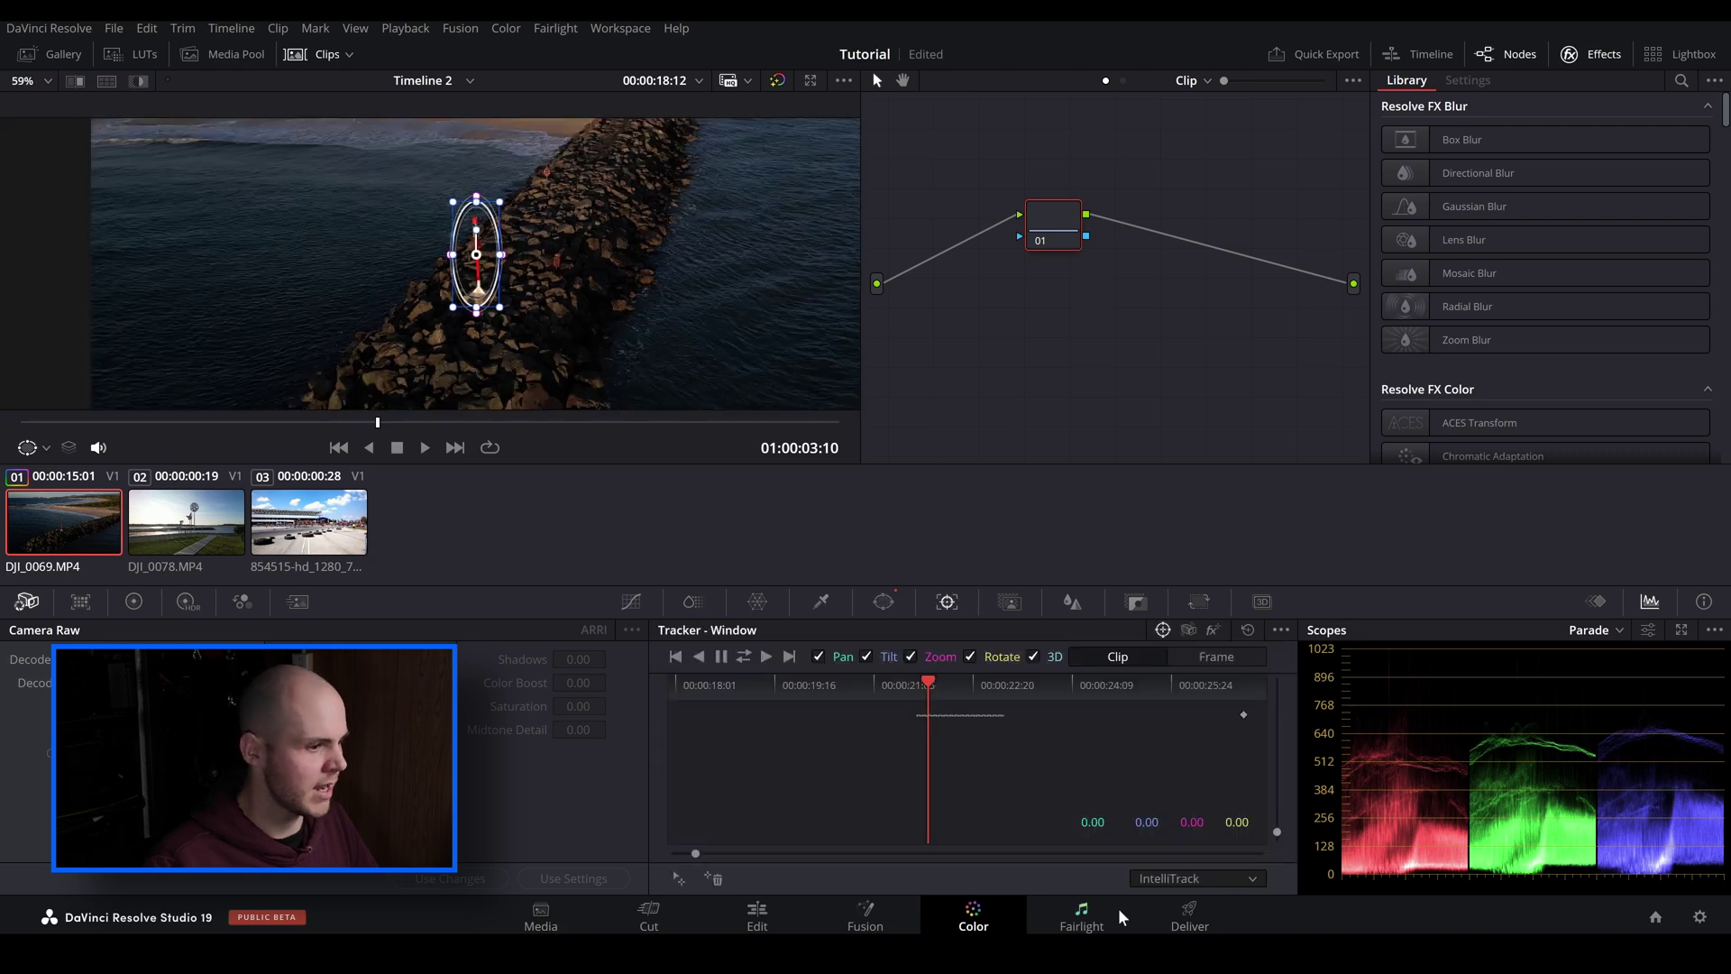
pyautogui.click(1145, 885)
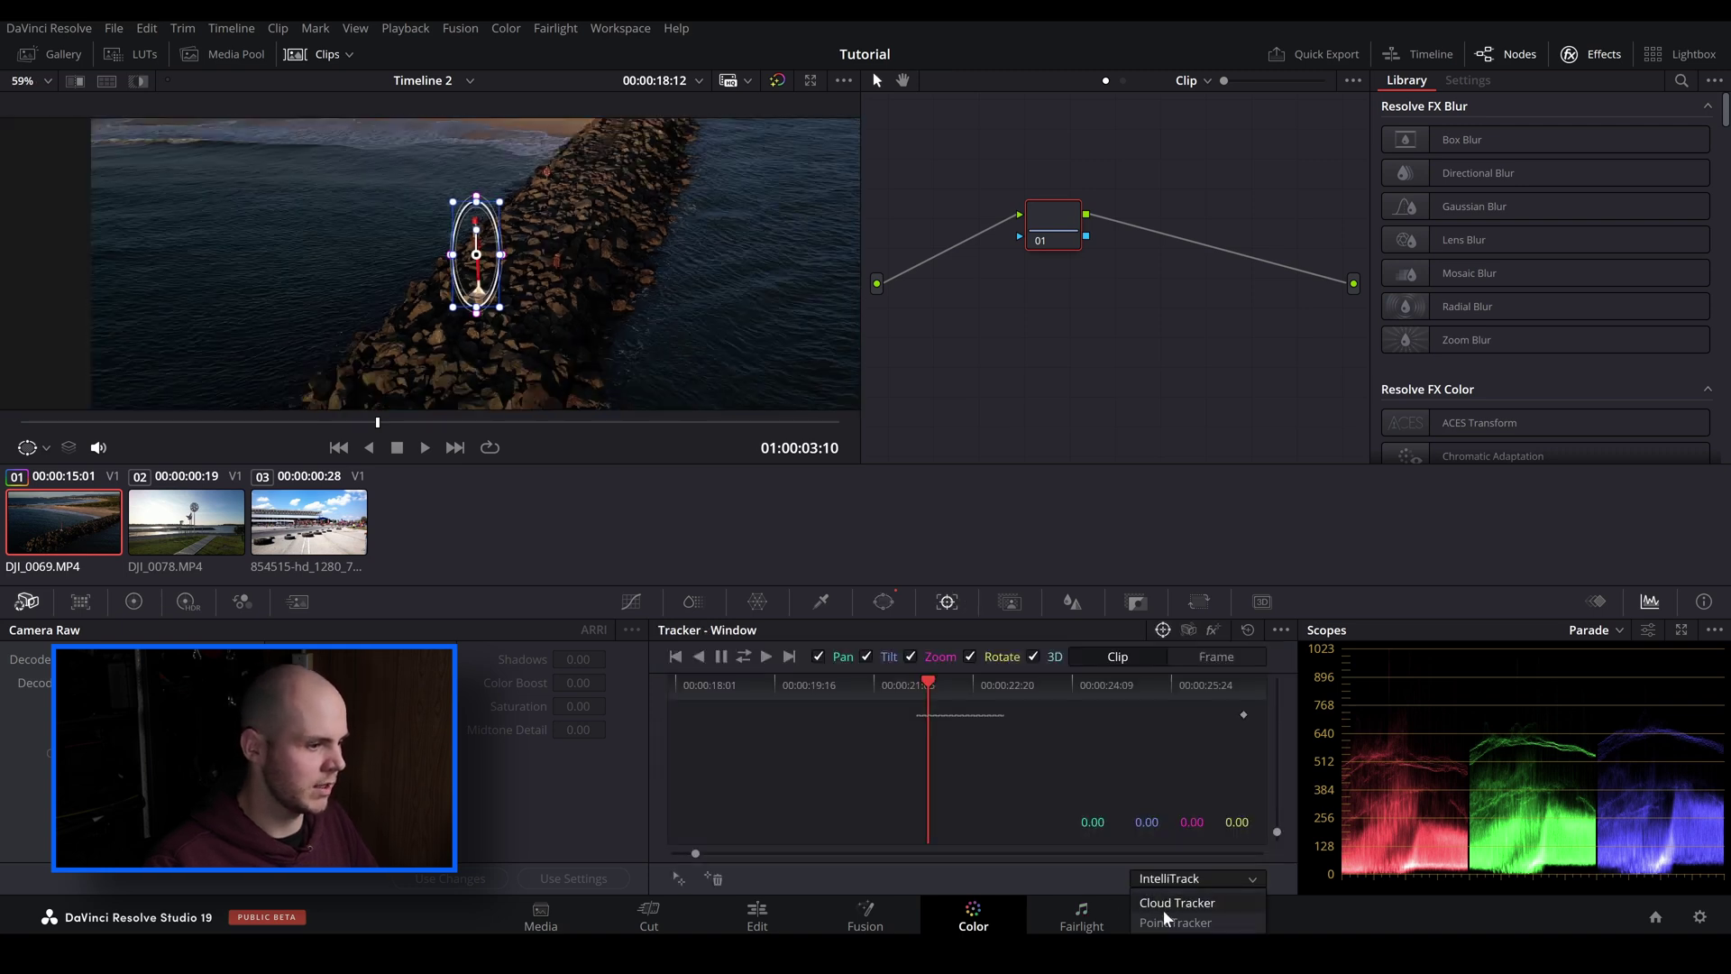
pyautogui.click(1165, 905)
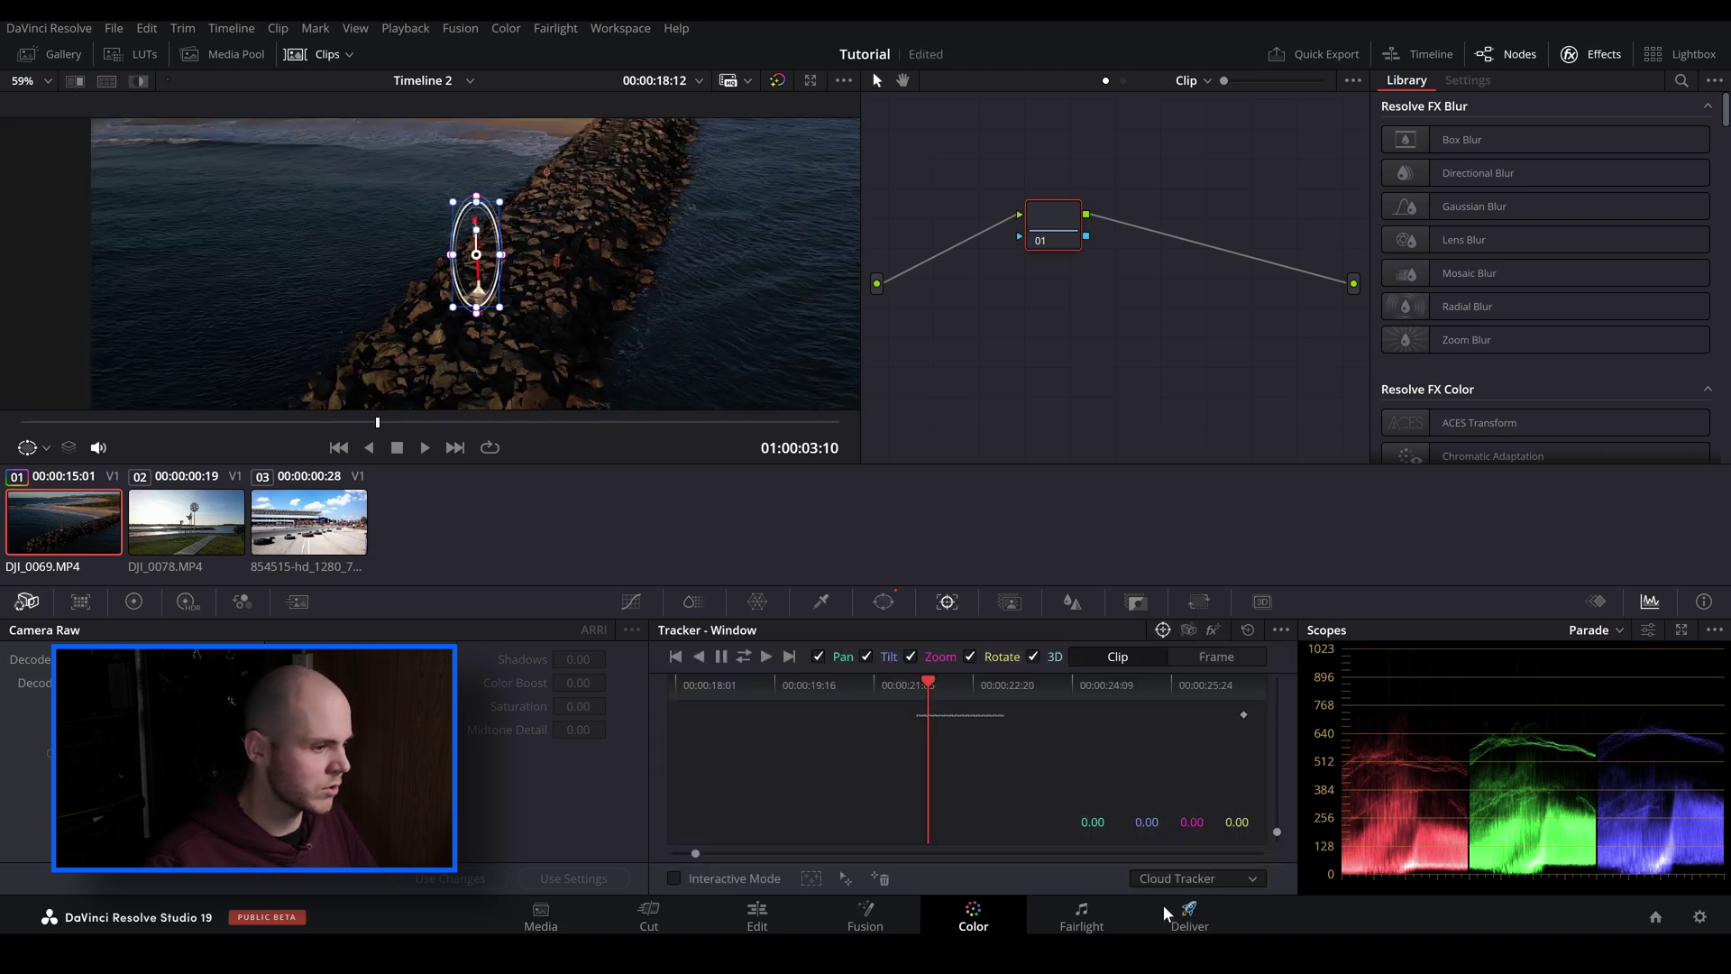
pyautogui.click(745, 657)
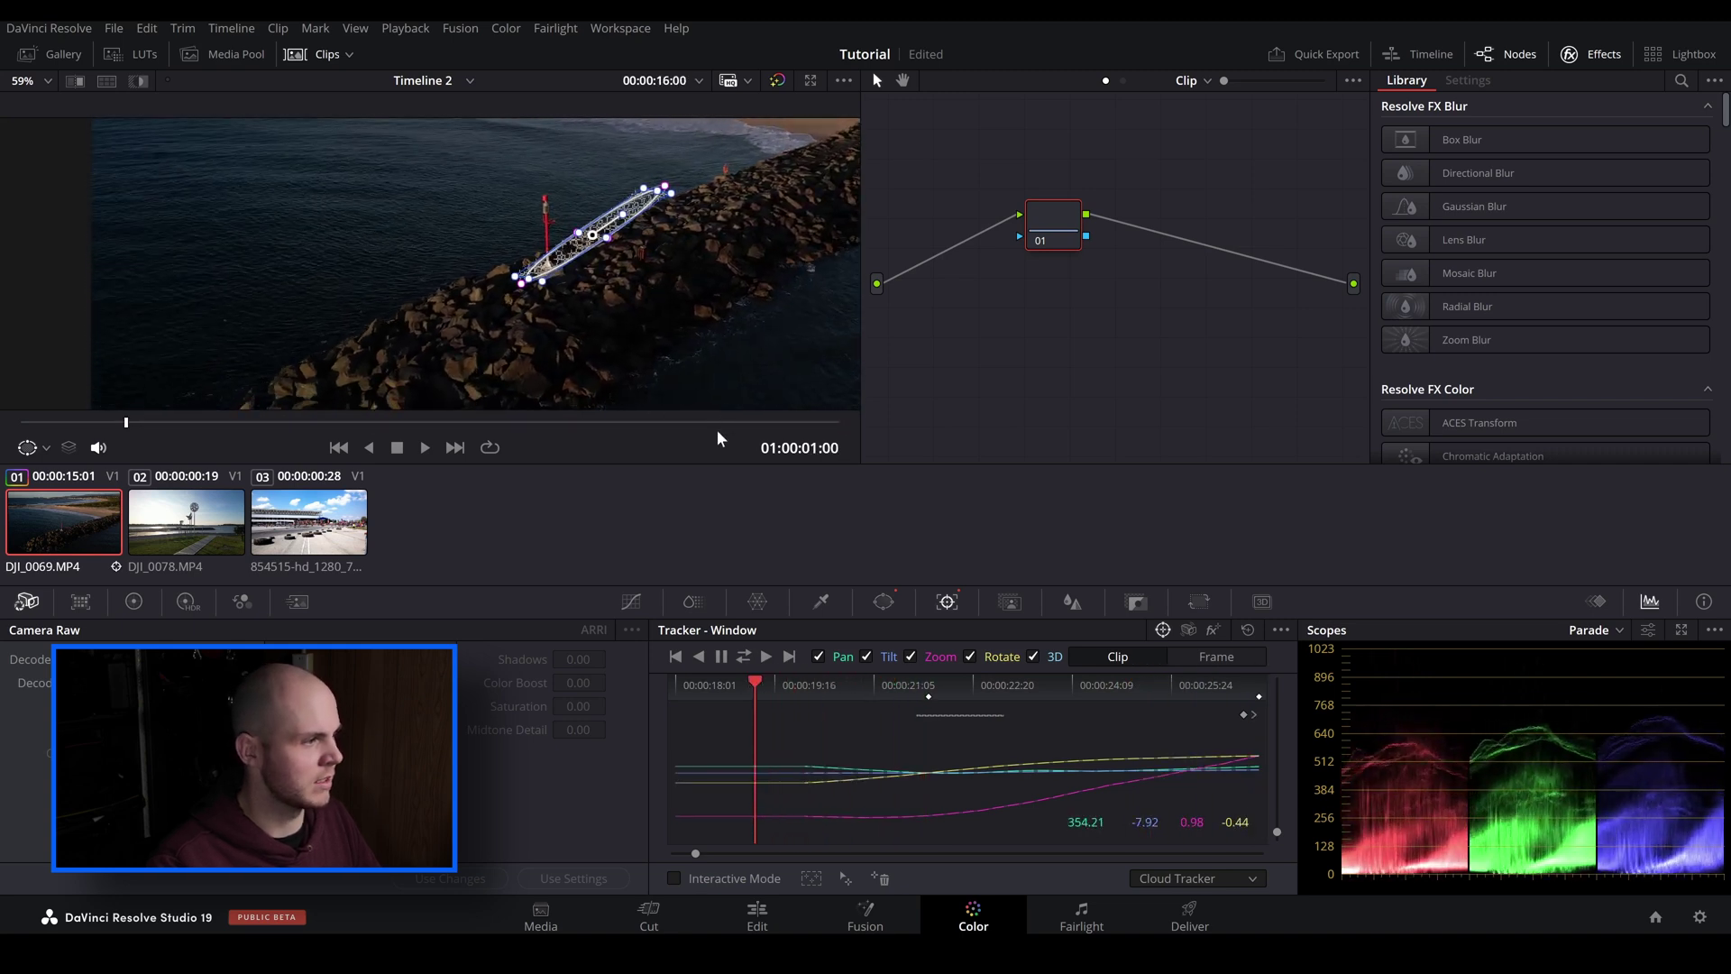
pyautogui.click(398, 422)
pyautogui.moveTo(398, 424); pyautogui.dragTo(362, 422)
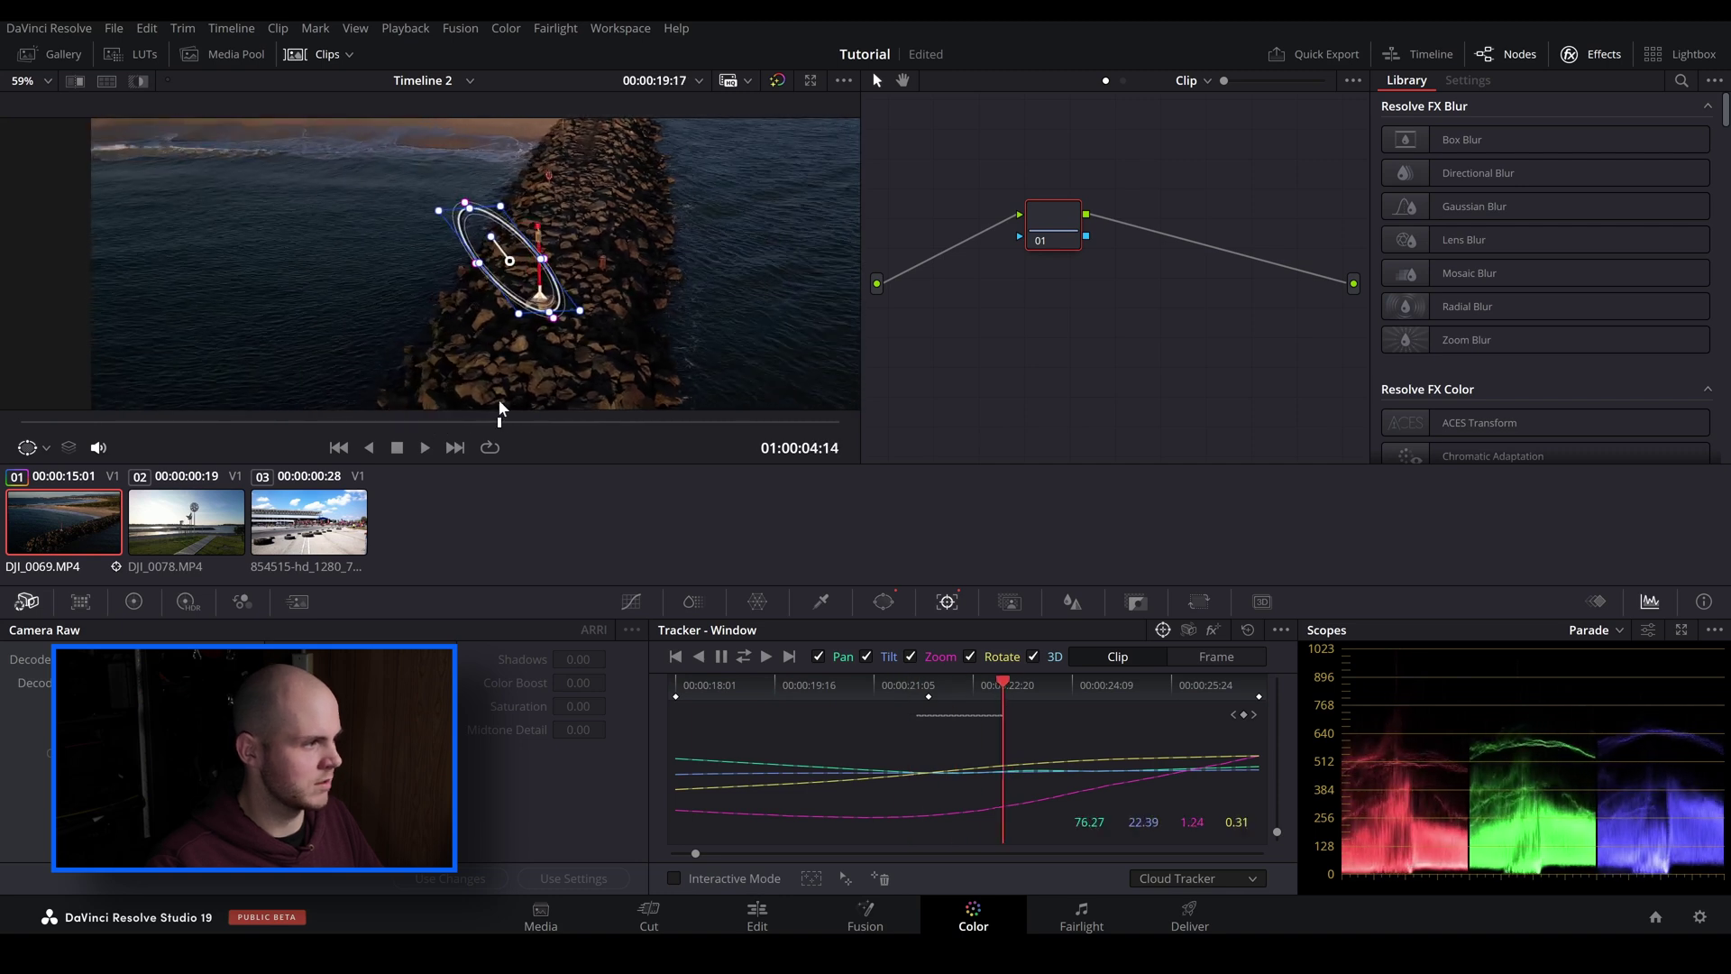
pyautogui.click(1172, 878)
pyautogui.click(1172, 926)
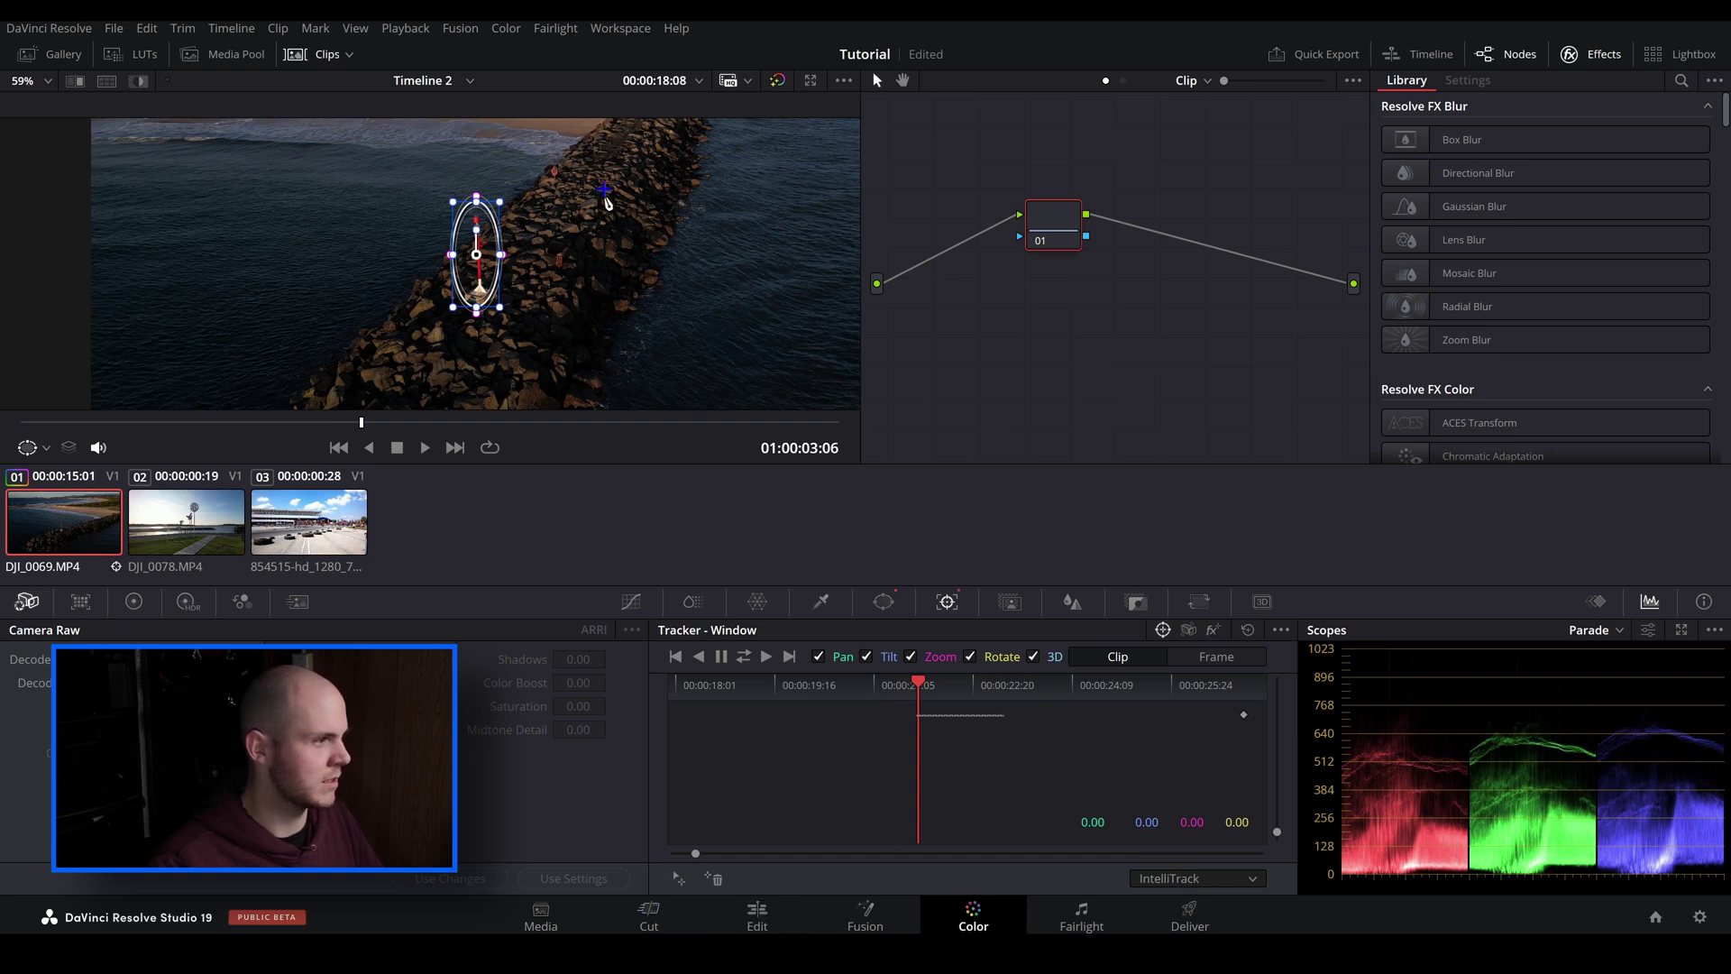
# Zoom the viewer and track the oval window forward and reverse with IntelliTrack
pyautogui.scroll(1, 613, 216)
pyautogui.scroll(1, 636, 209)
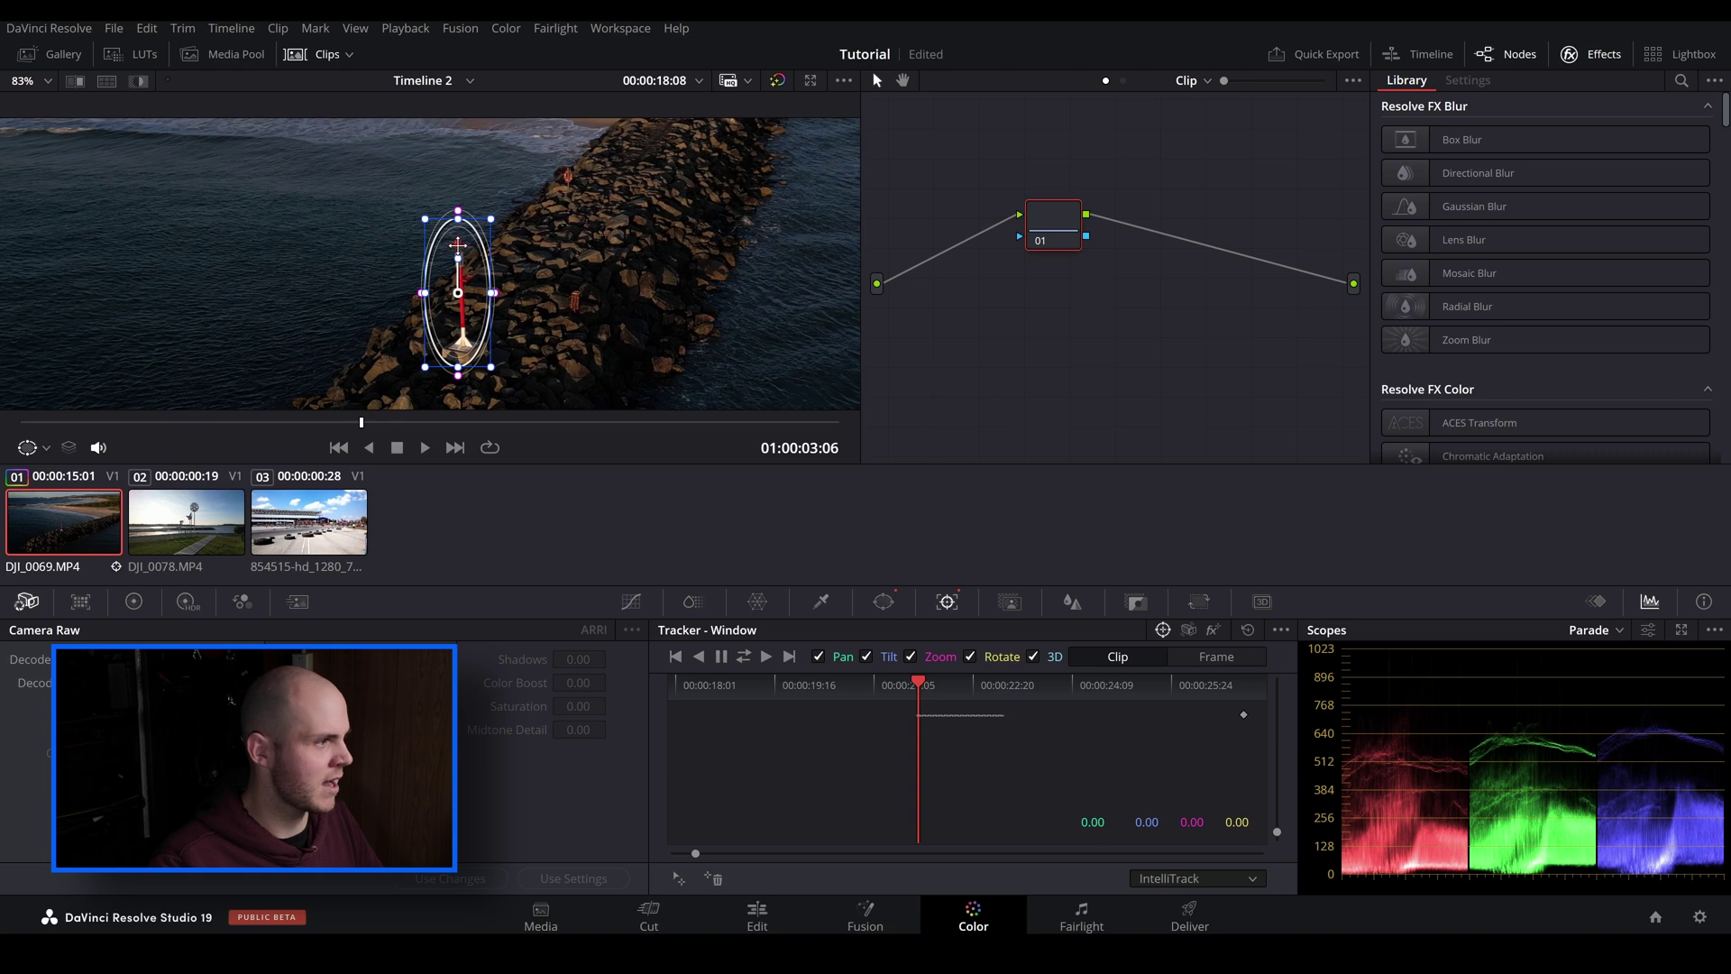
pyautogui.click(458, 245)
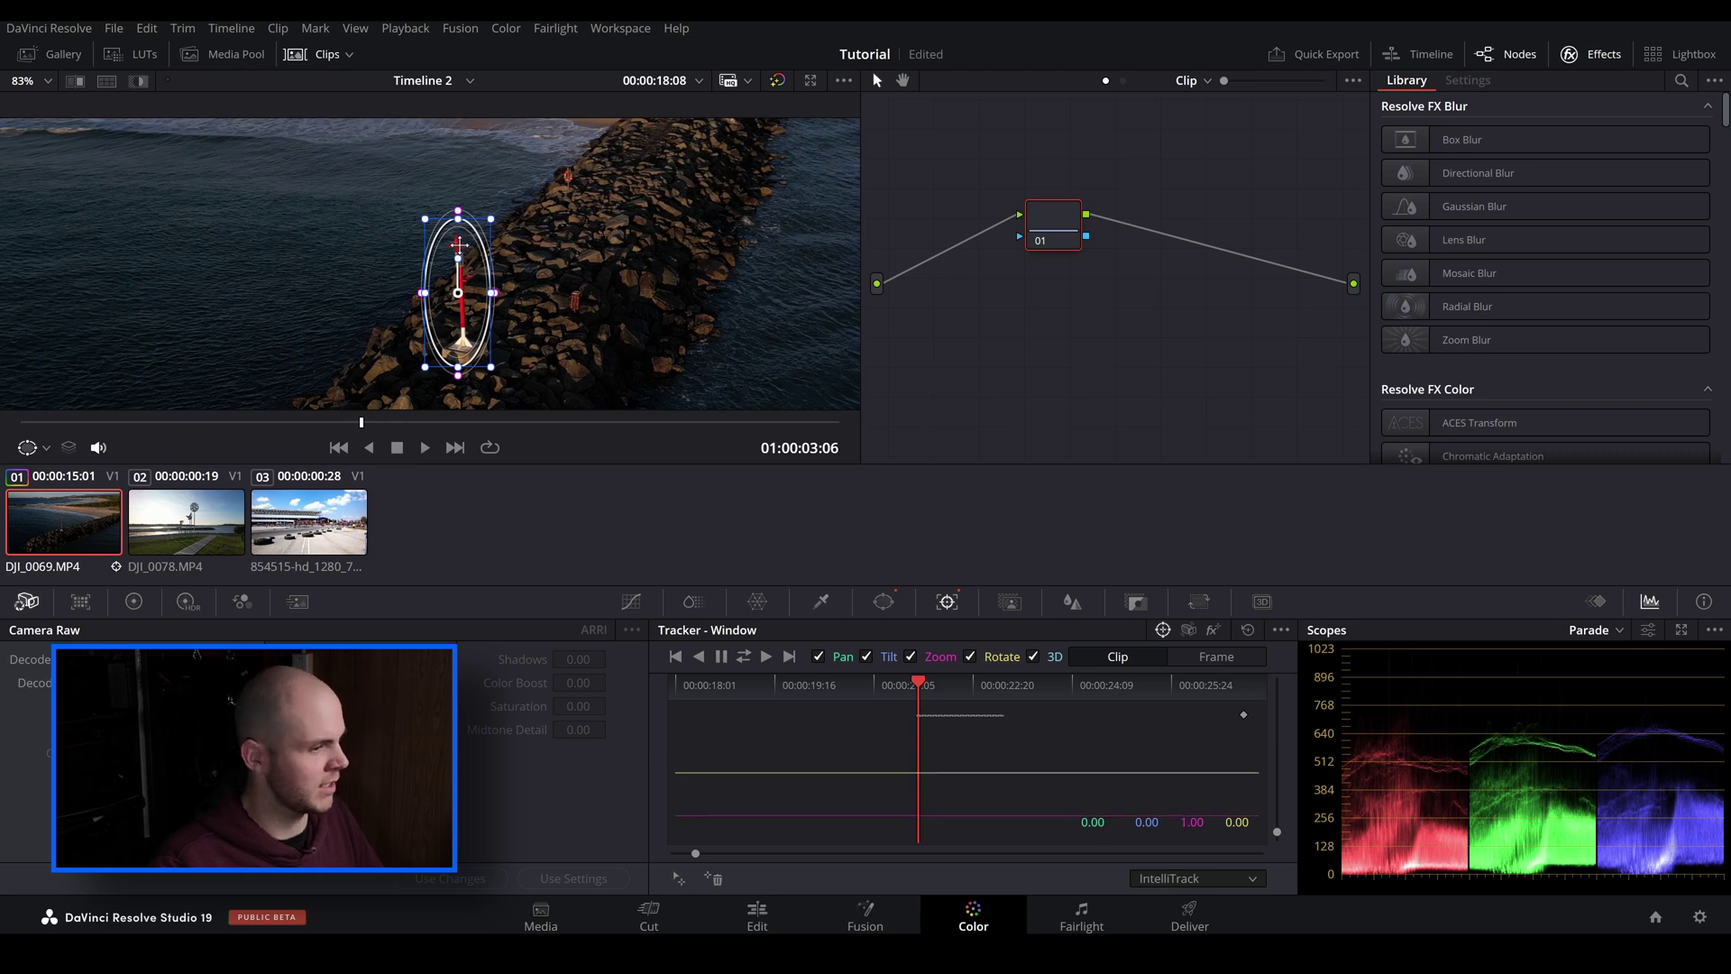
pyautogui.click(744, 656)
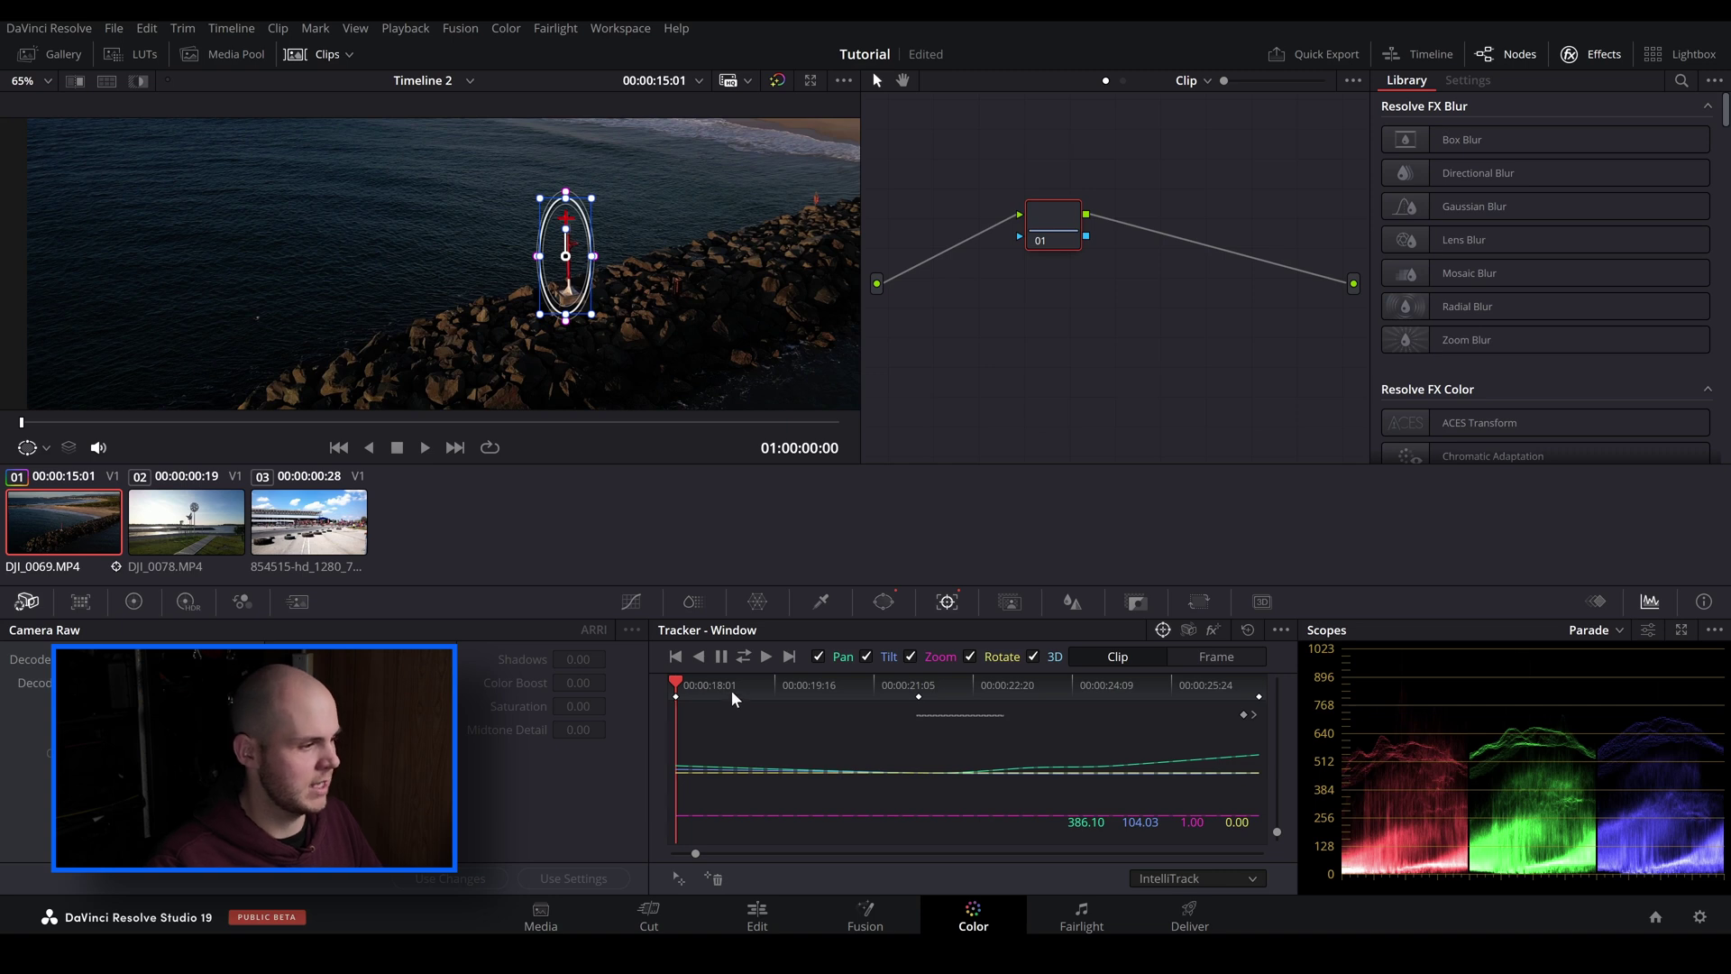
# Scrub earlier and later frames to confirm the window stays on the jetty post
pyautogui.click(755, 696)
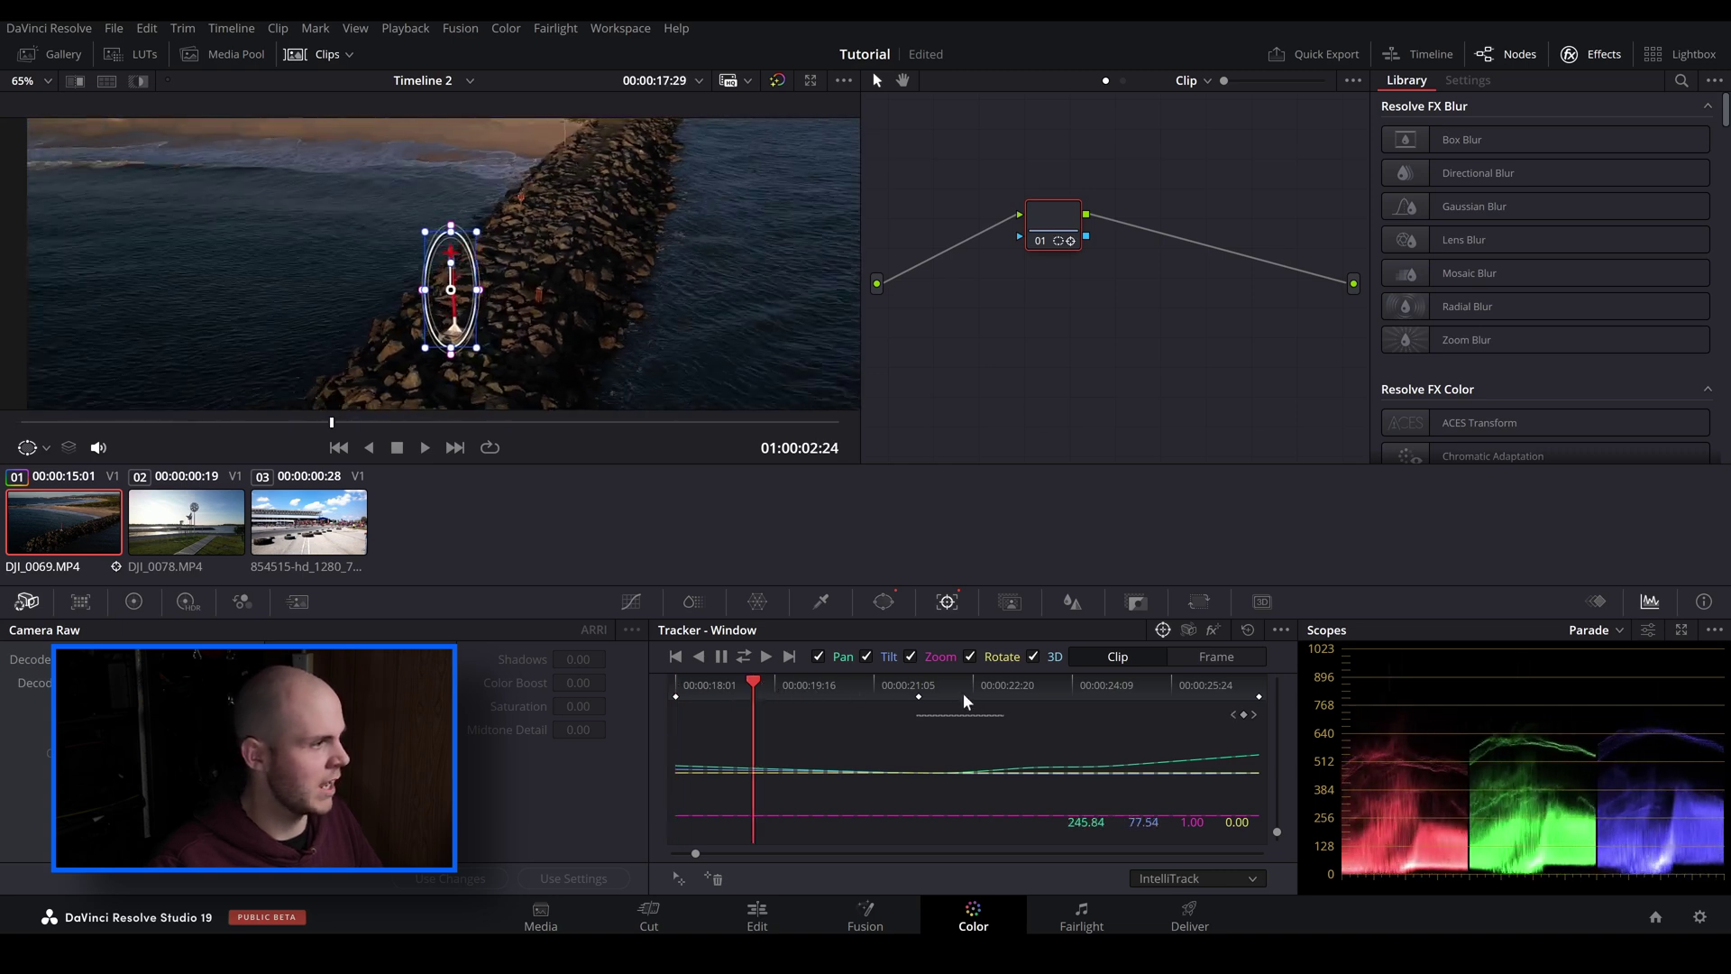
pyautogui.click(1027, 700)
pyautogui.click(1128, 701)
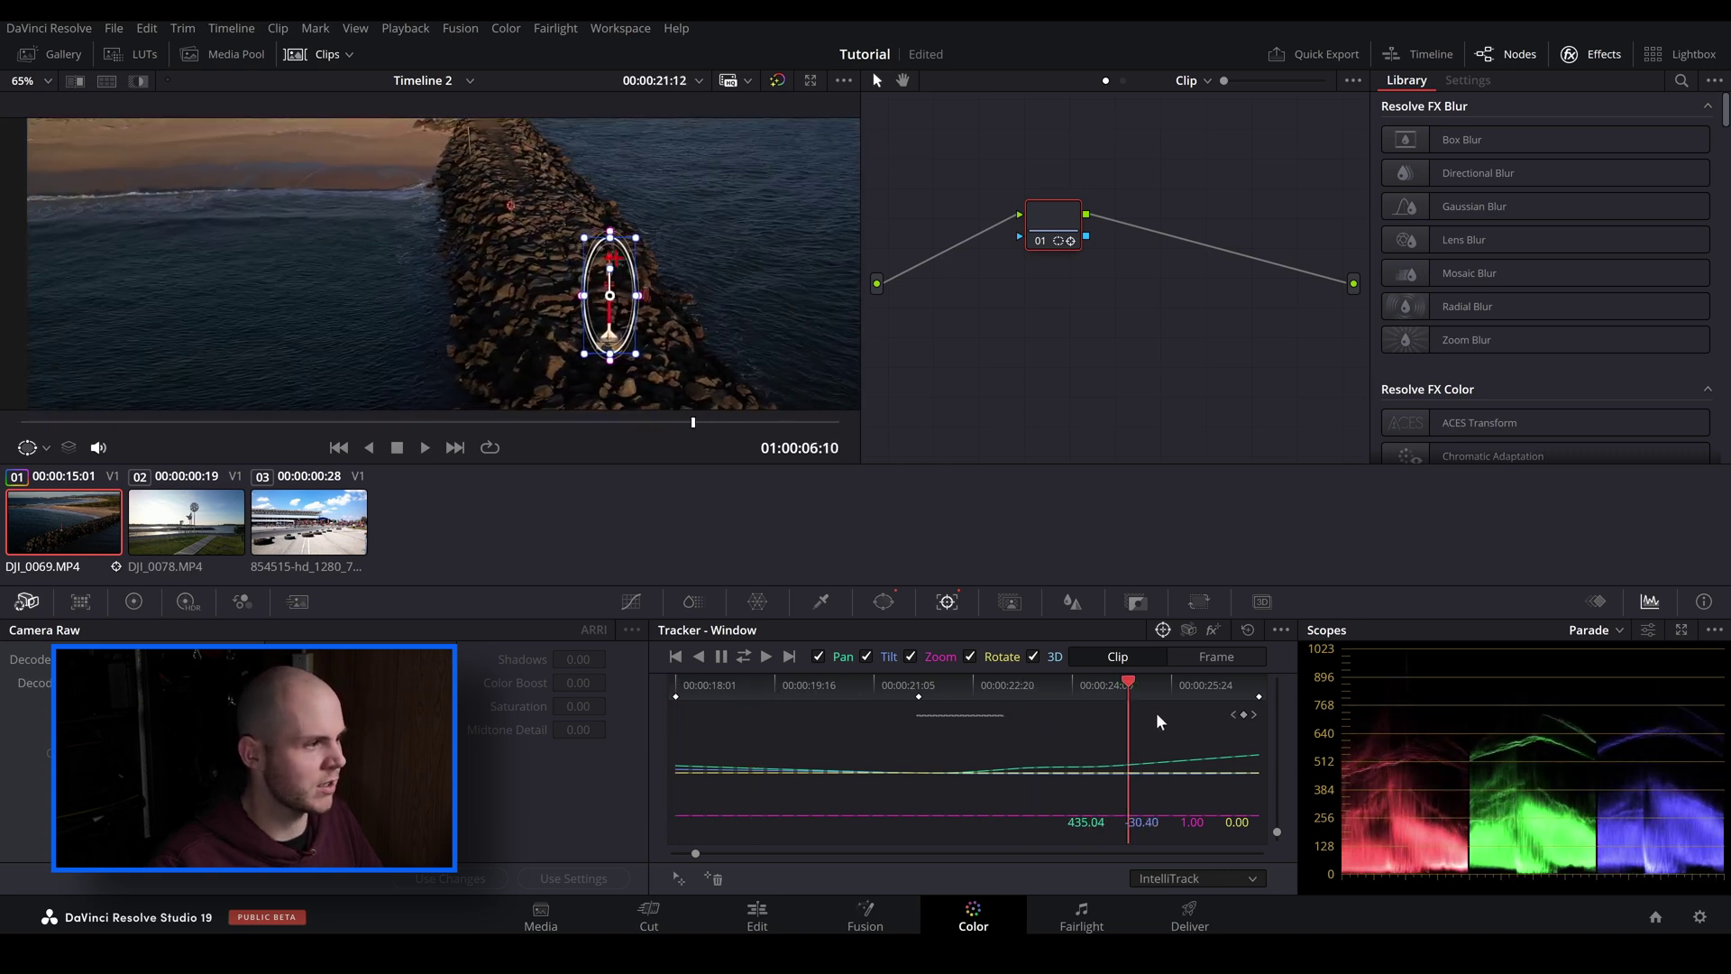
pyautogui.moveTo(1159, 721); pyautogui.dragTo(1103, 719)
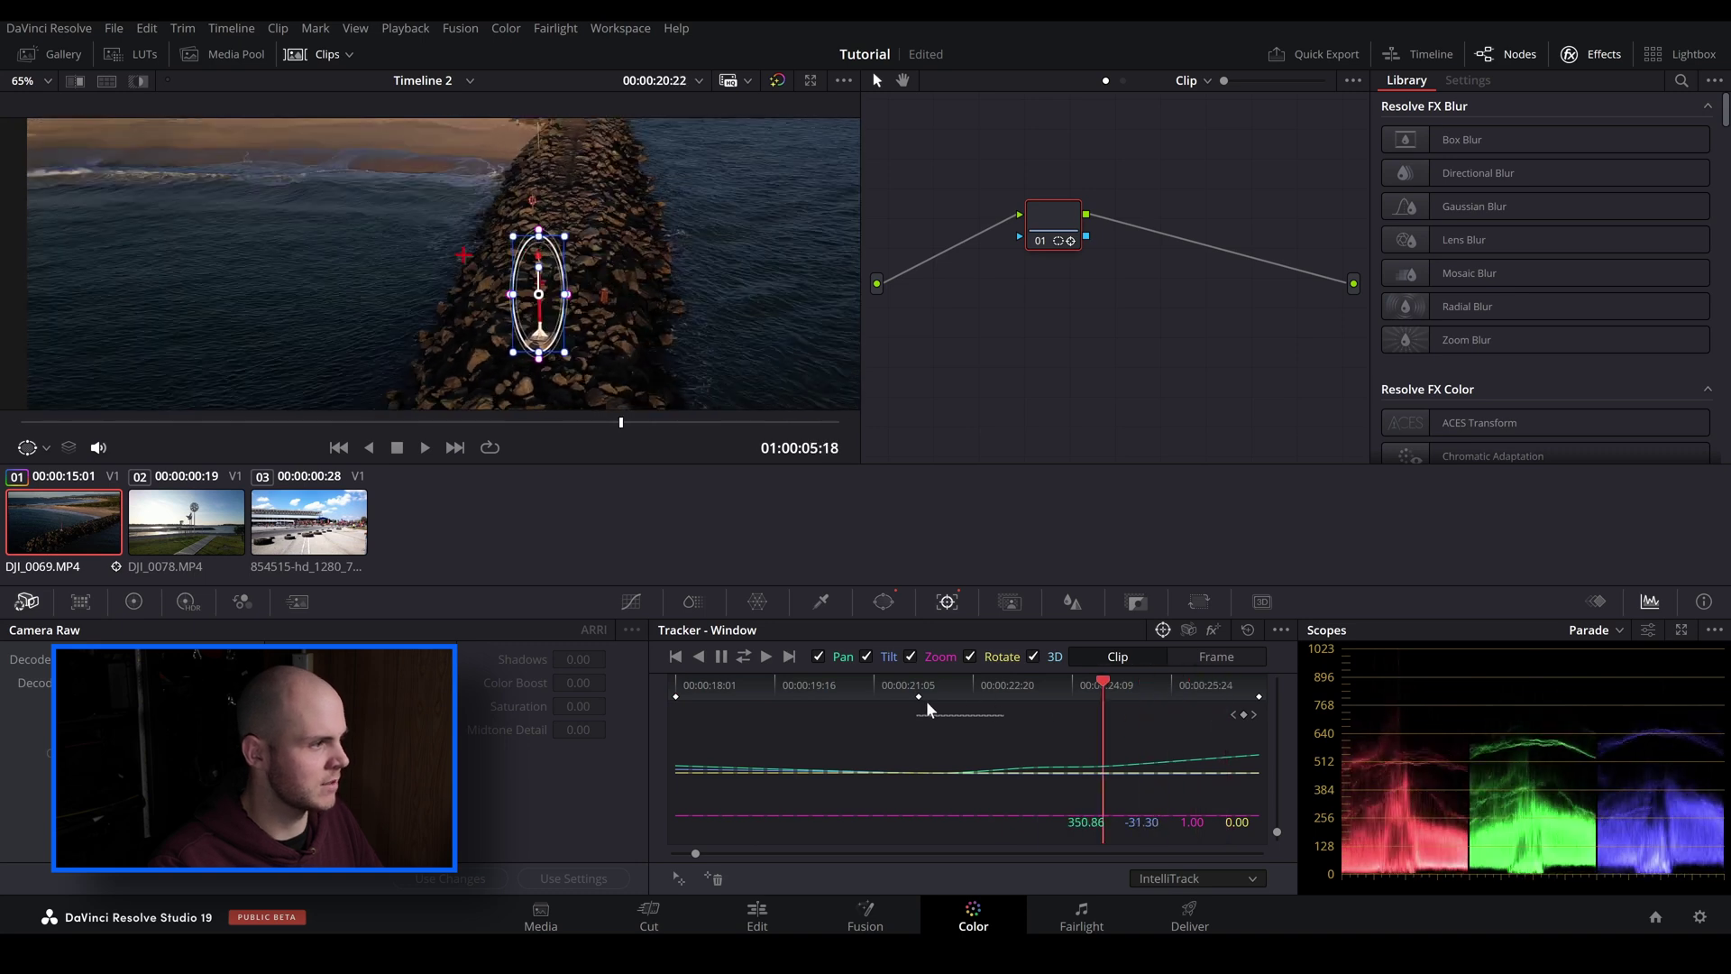
pyautogui.moveTo(928, 709); pyautogui.dragTo(858, 690)
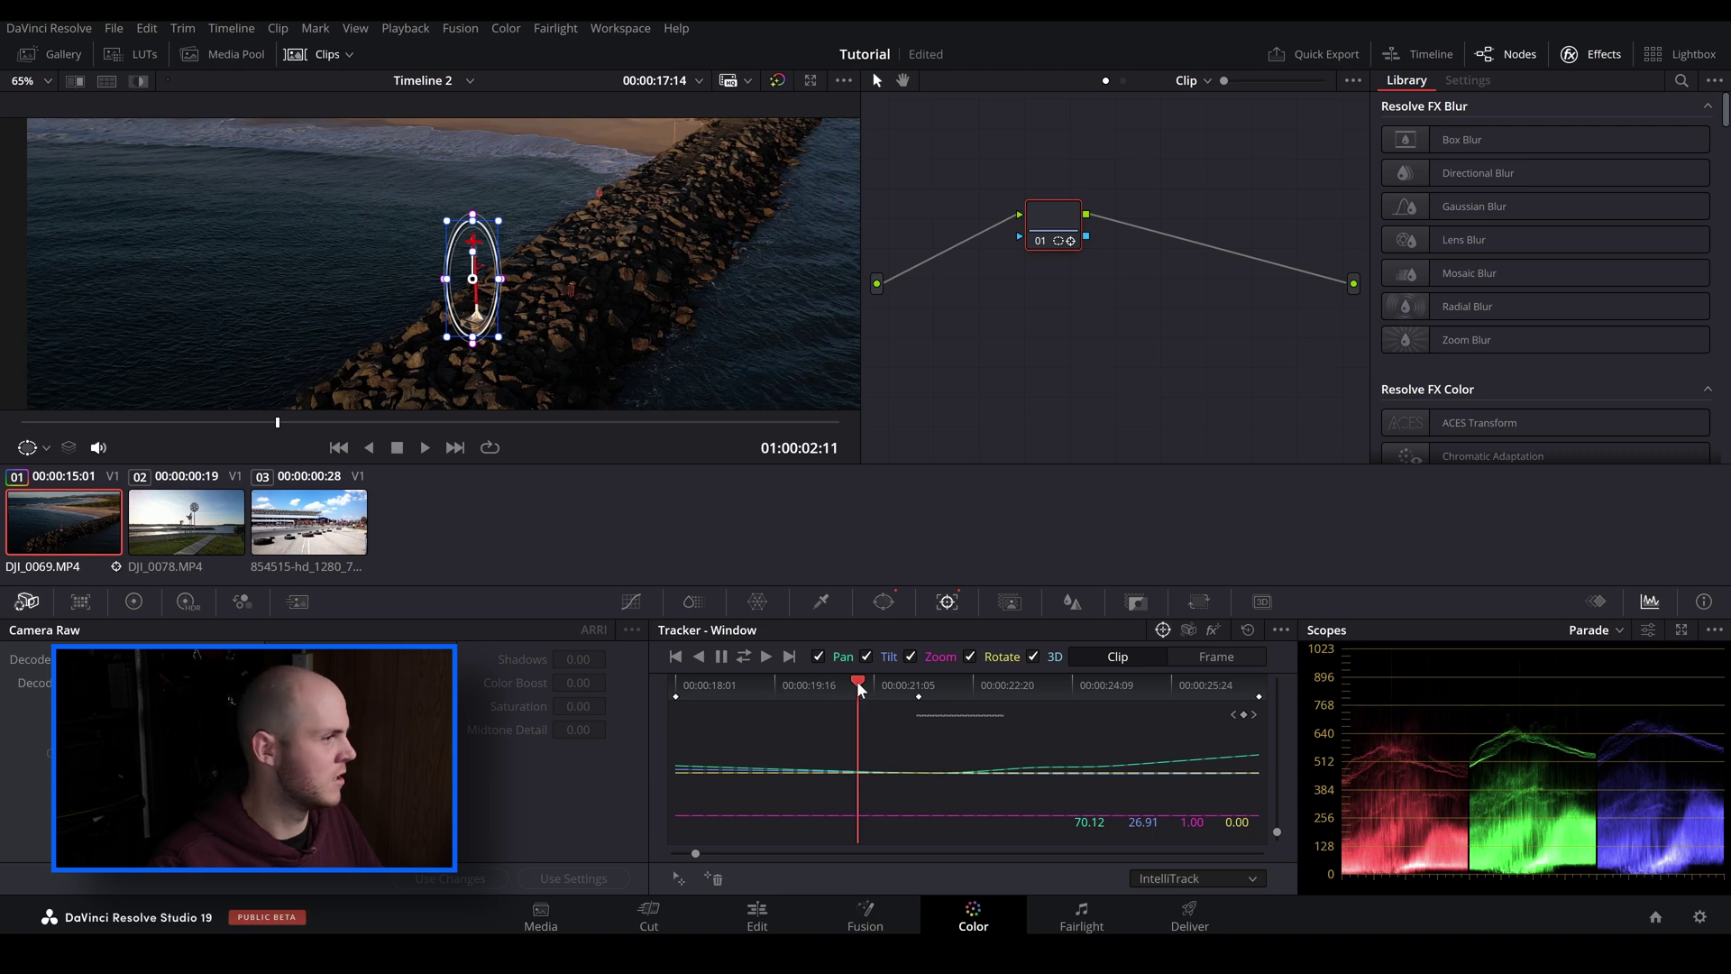
pyautogui.moveTo(861, 687); pyautogui.dragTo(816, 687)
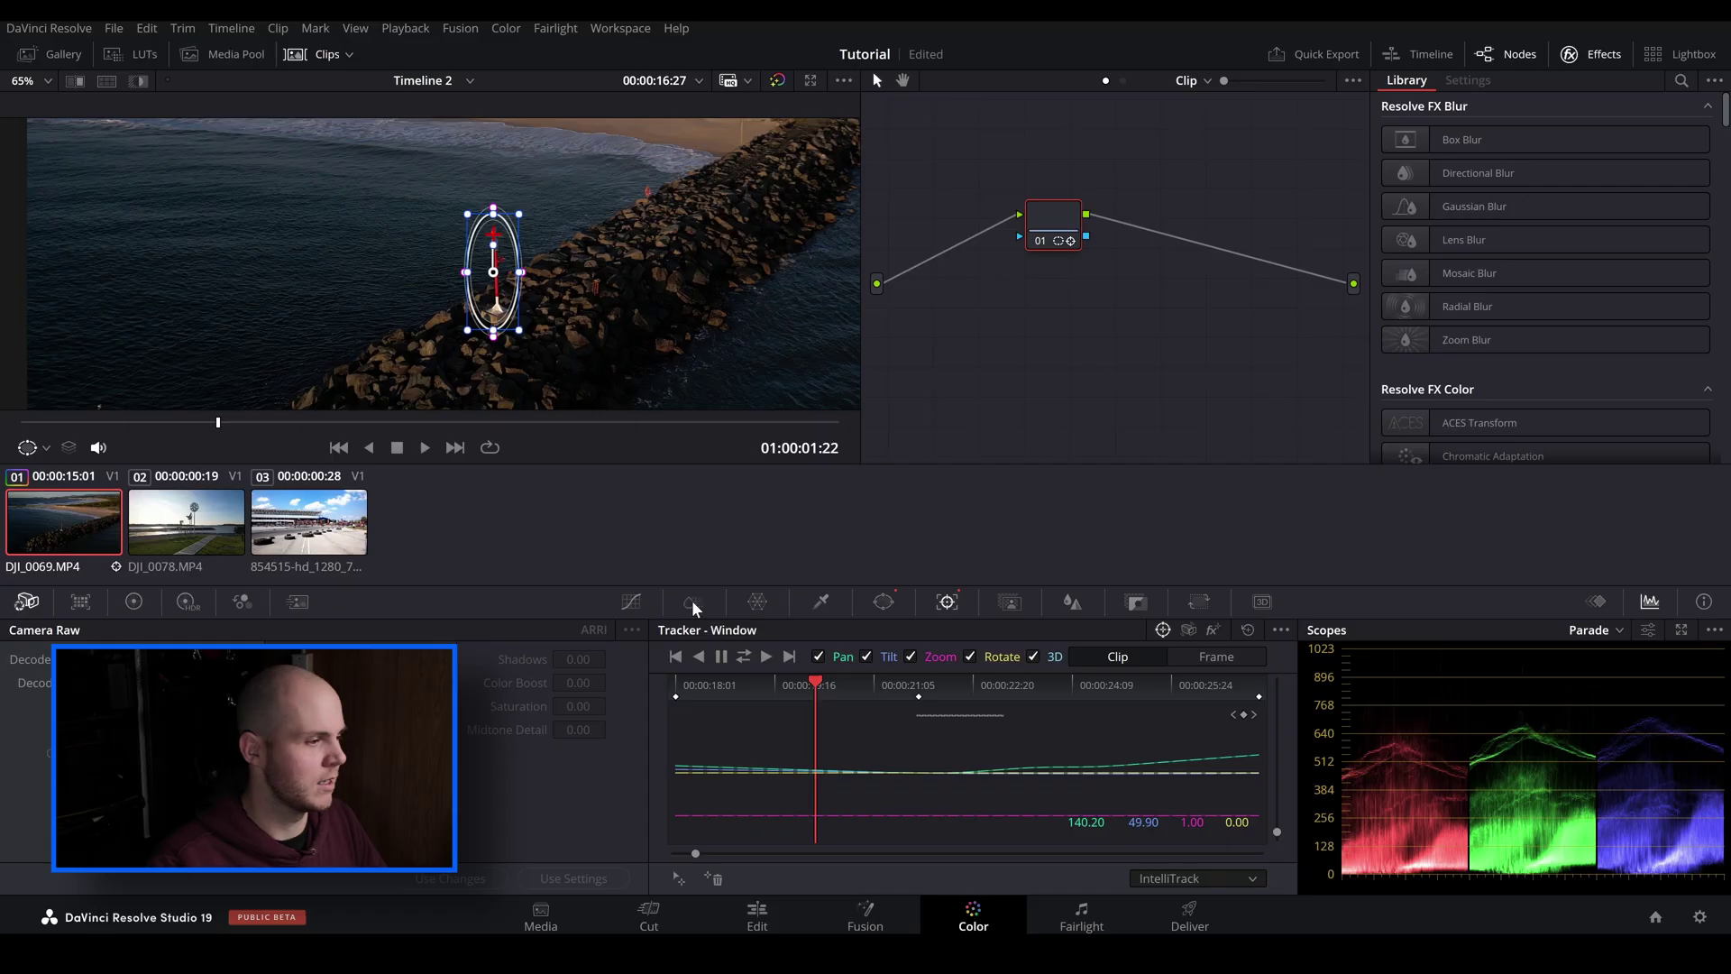
# Zoom the viewer in and back out with the ColorSlice palette showing
pyautogui.scroll(4, 527, 245)
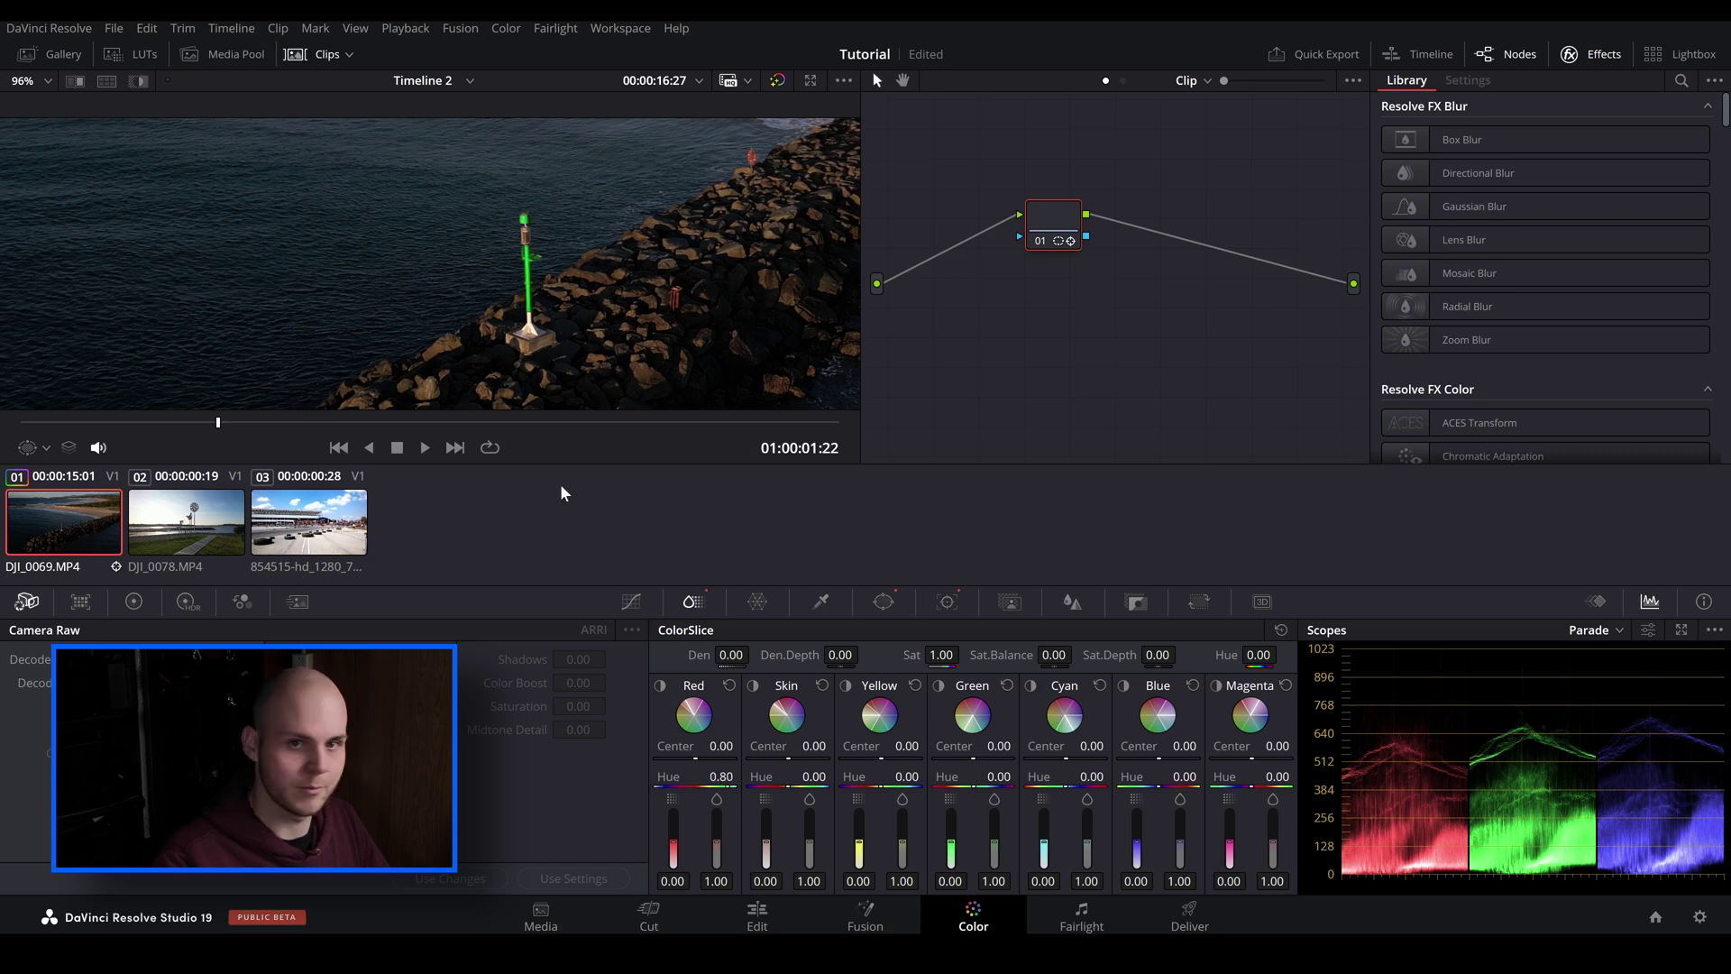
pyautogui.scroll(-2, 575, 330)
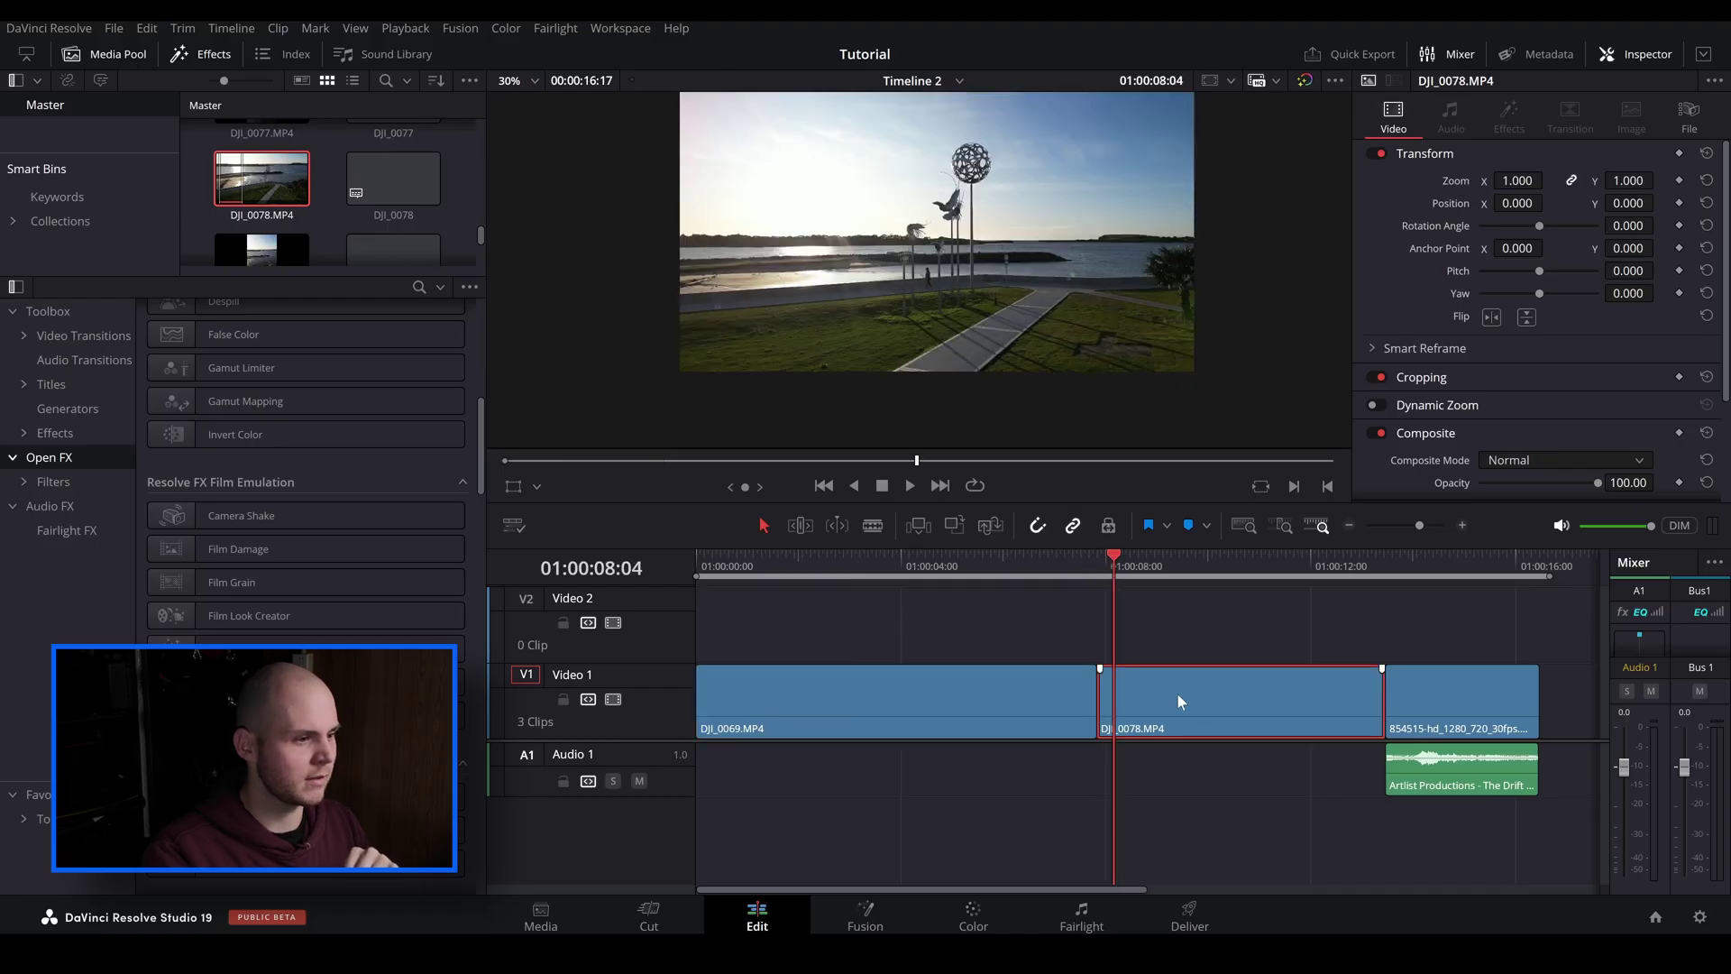
# Select DJI_0078 in the timeline, step back a few frames, and open it in Fusion
pyautogui.click(1121, 564)
pyautogui.moveTo(1121, 564); pyautogui.dragTo(1102, 560)
pyautogui.click(867, 913)
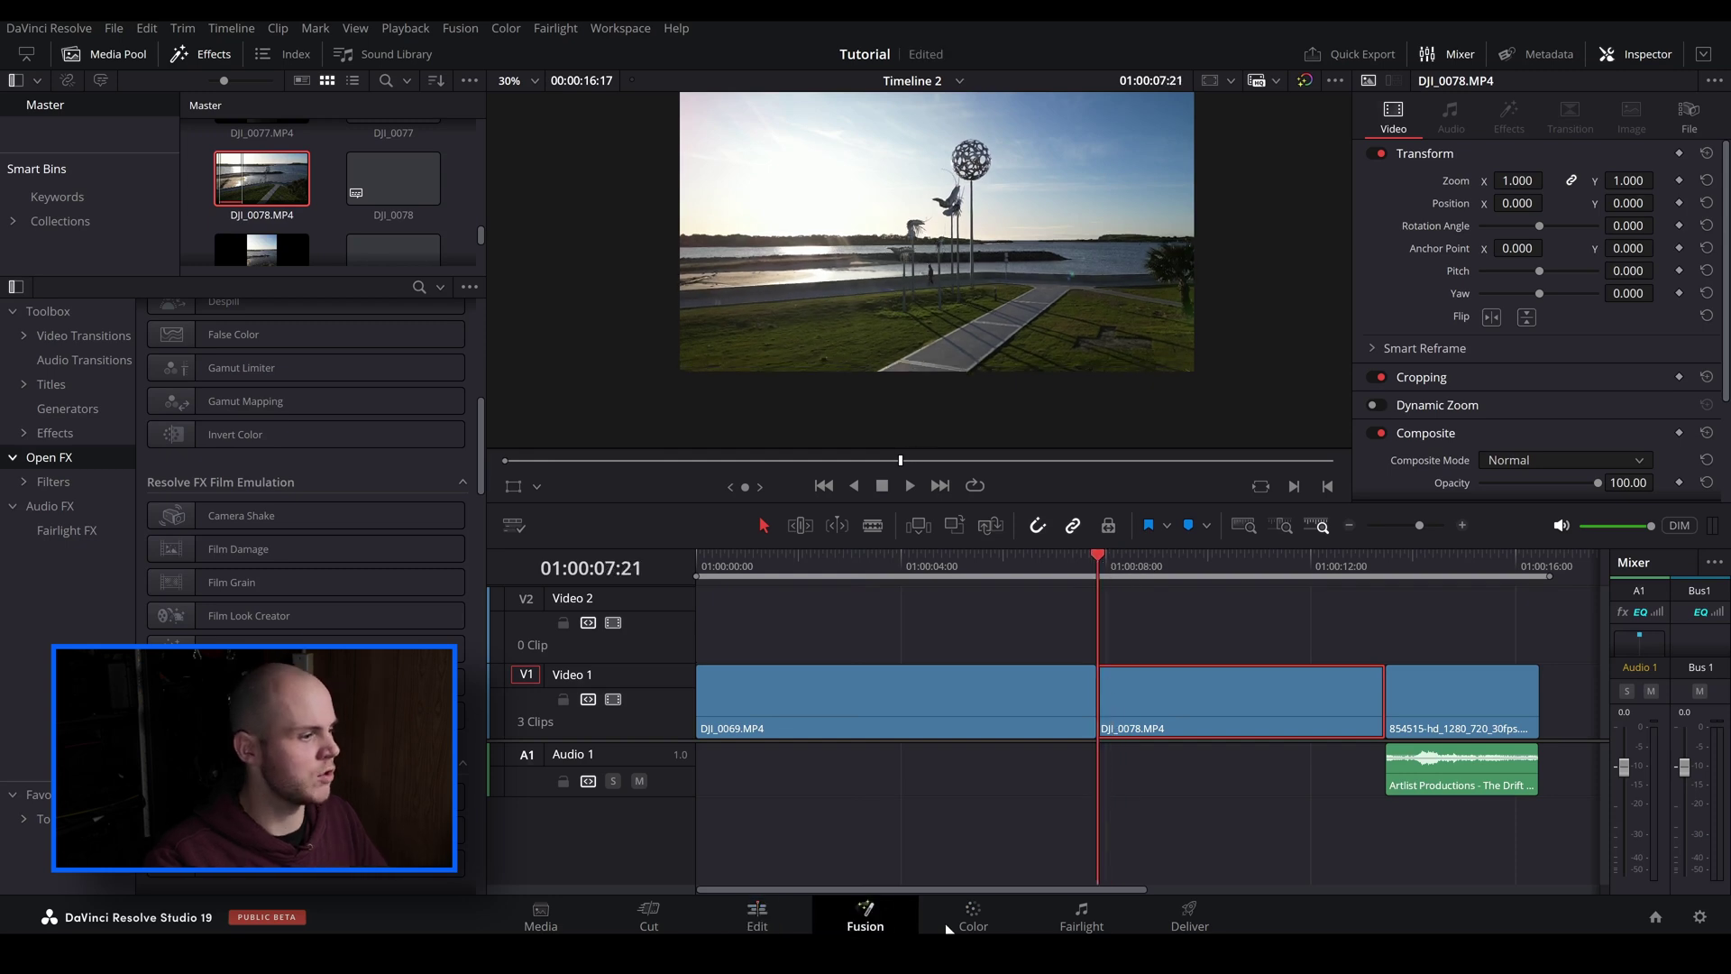
# Spread MediaIn1 and MediaOut1 apart and insert a Tracker node between them via Shift+Space search
pyautogui.moveTo(852, 765); pyautogui.dragTo(986, 762)
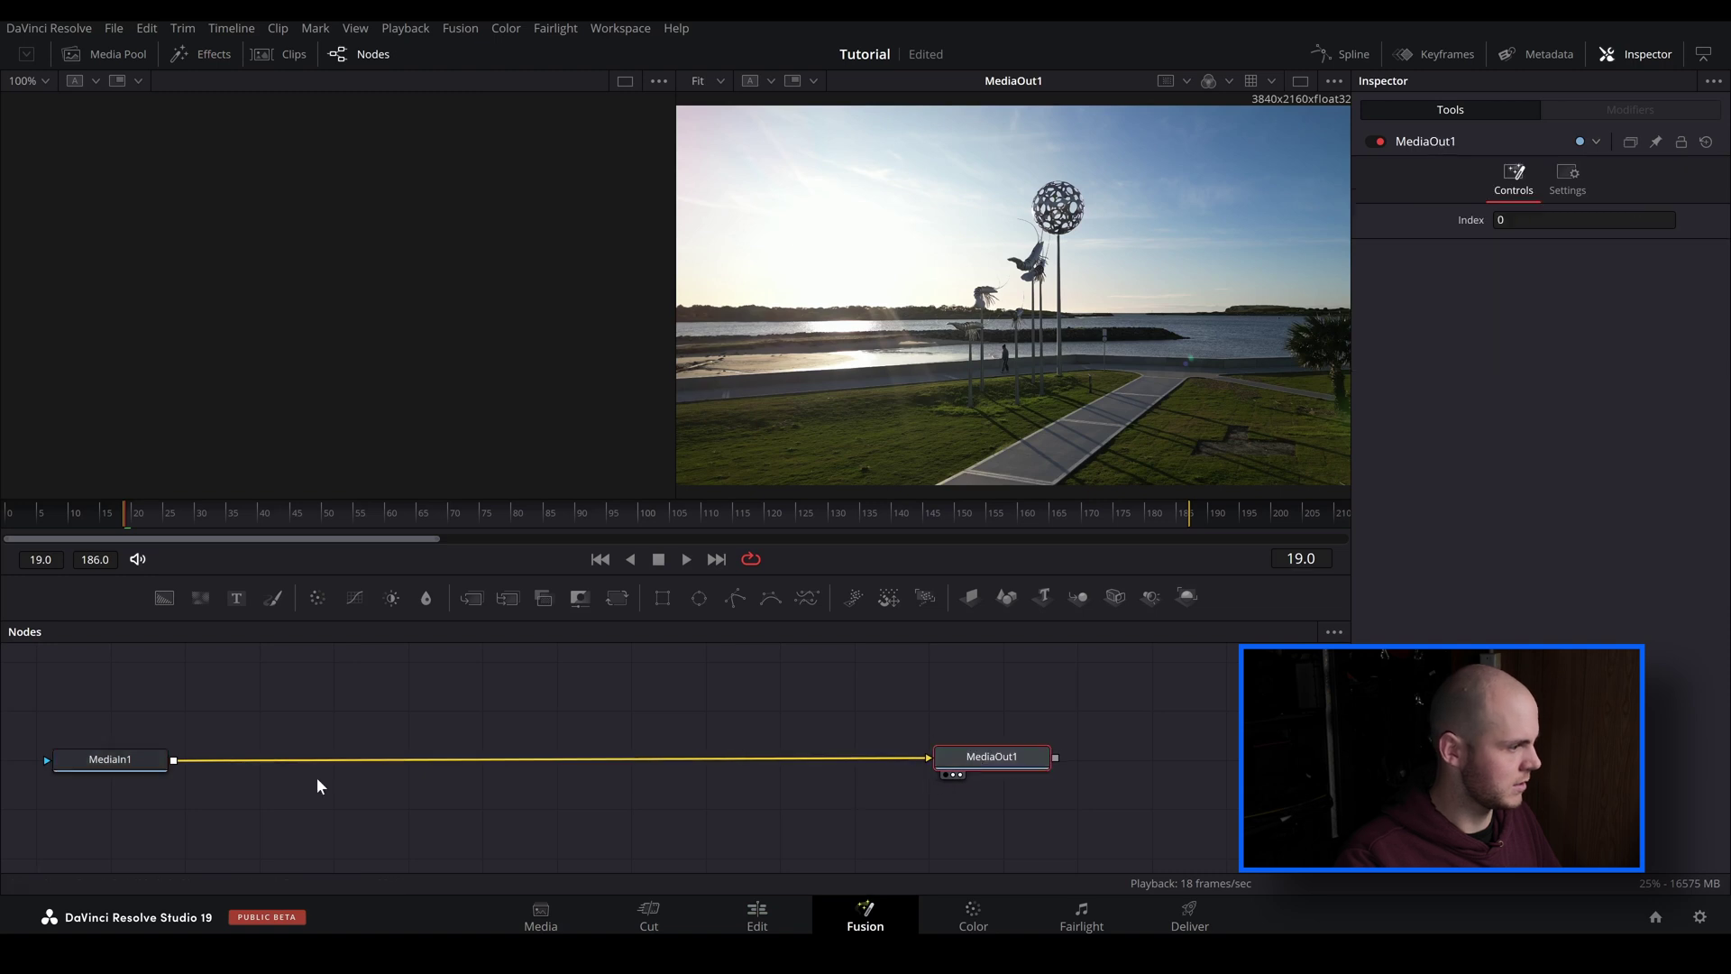
pyautogui.moveTo(103, 761); pyautogui.dragTo(279, 765)
pyautogui.click(280, 764)
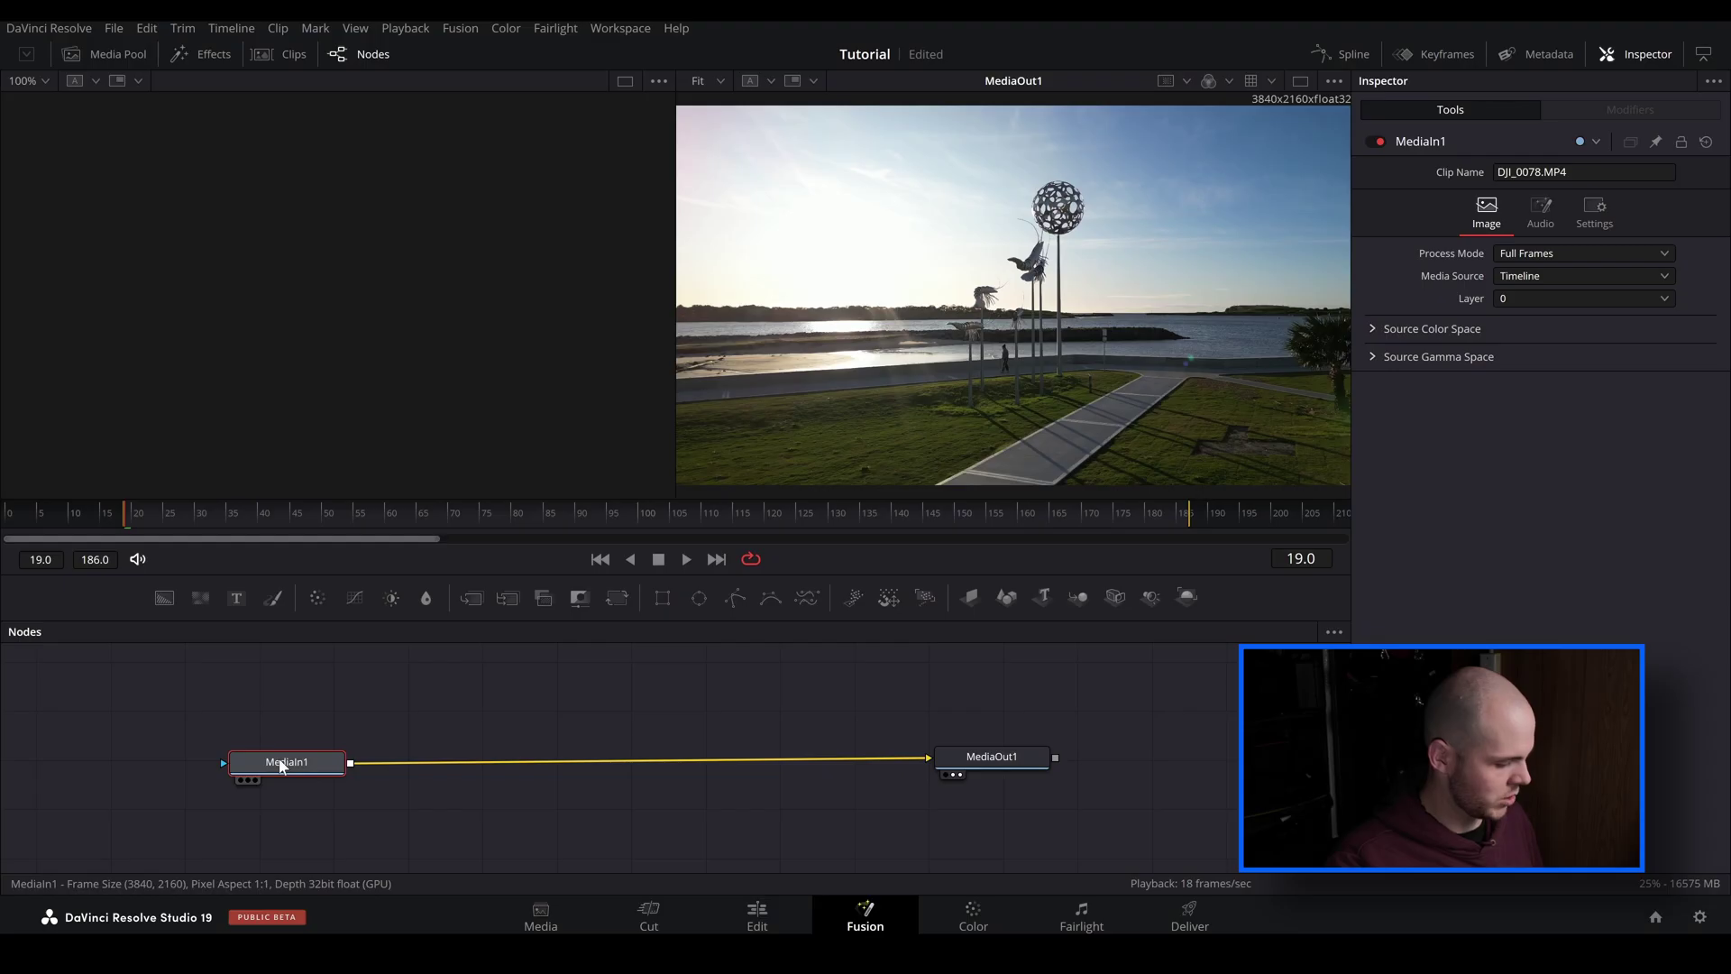
pyautogui.hotkey('shift', 'space')
pyautogui.write('Tracker')
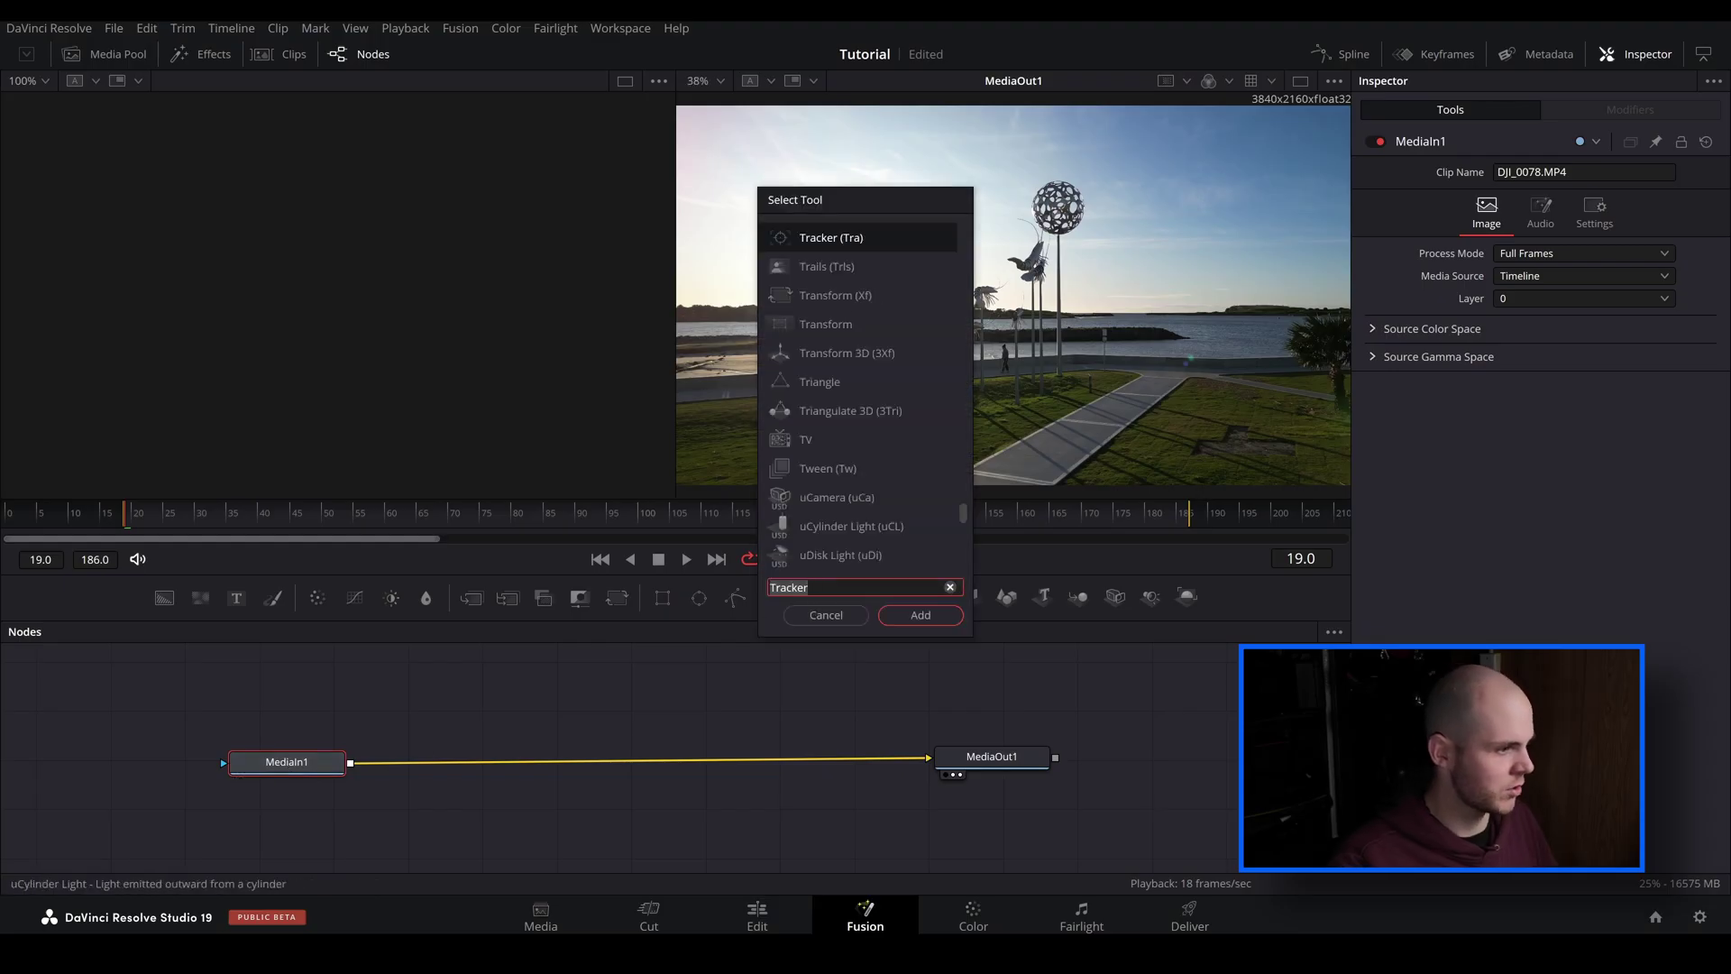
pyautogui.press('Return')
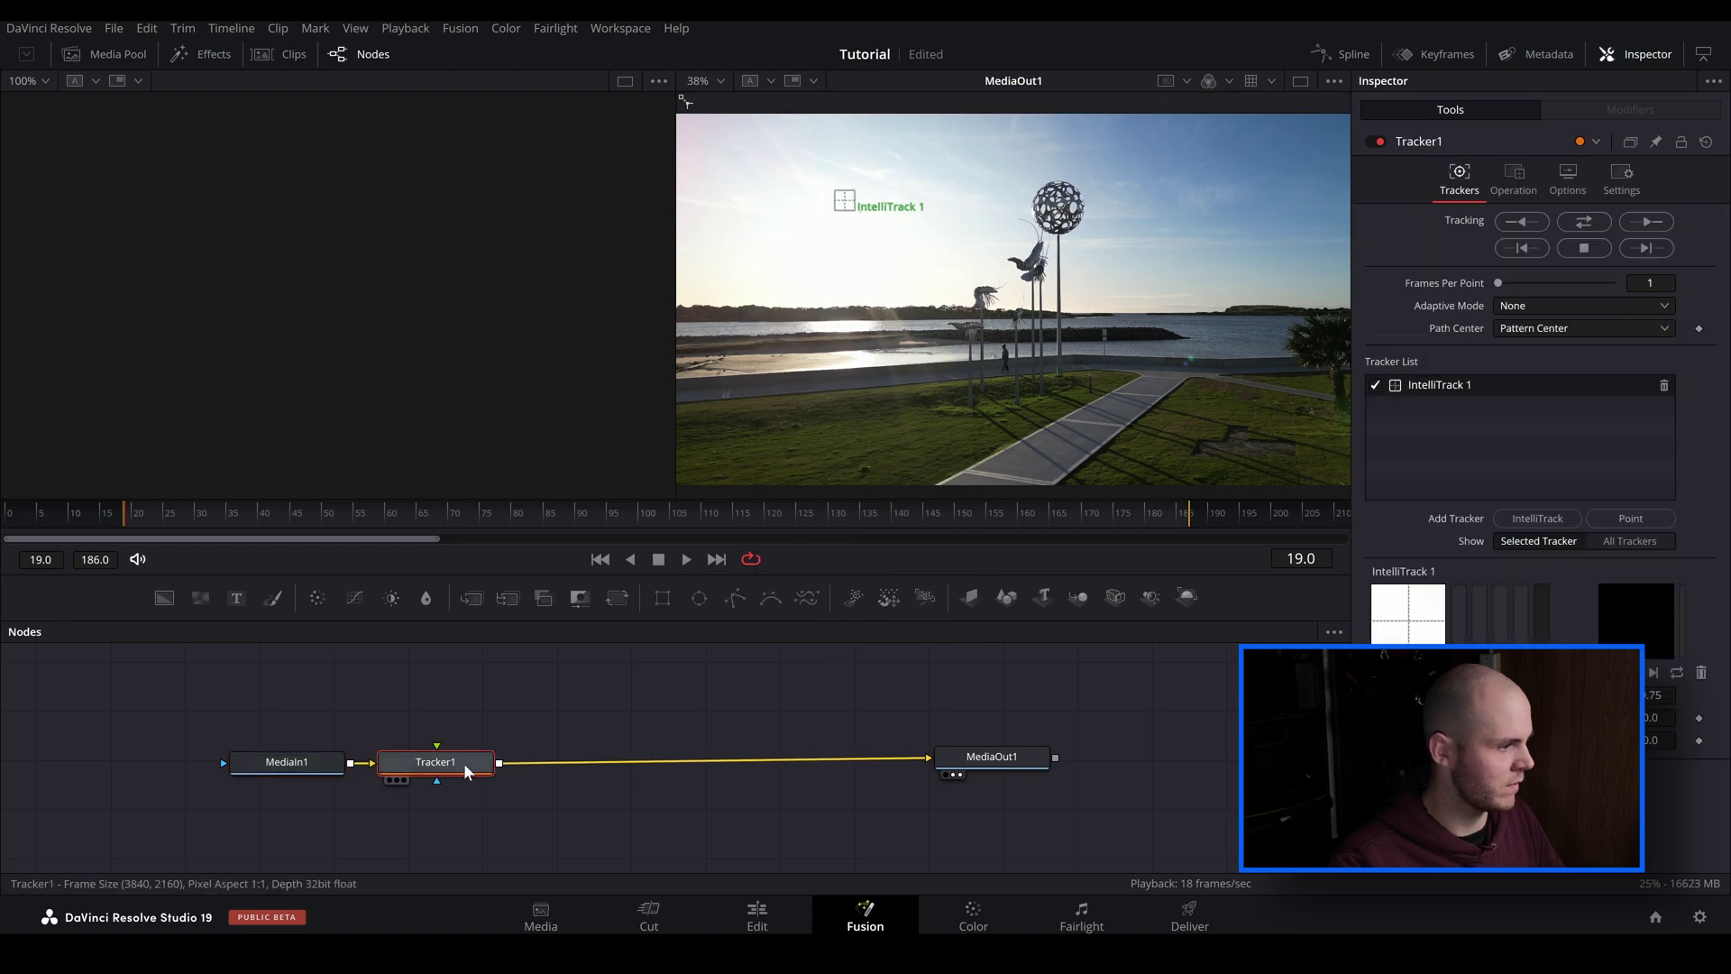
pyautogui.moveTo(464, 766); pyautogui.dragTo(510, 768)
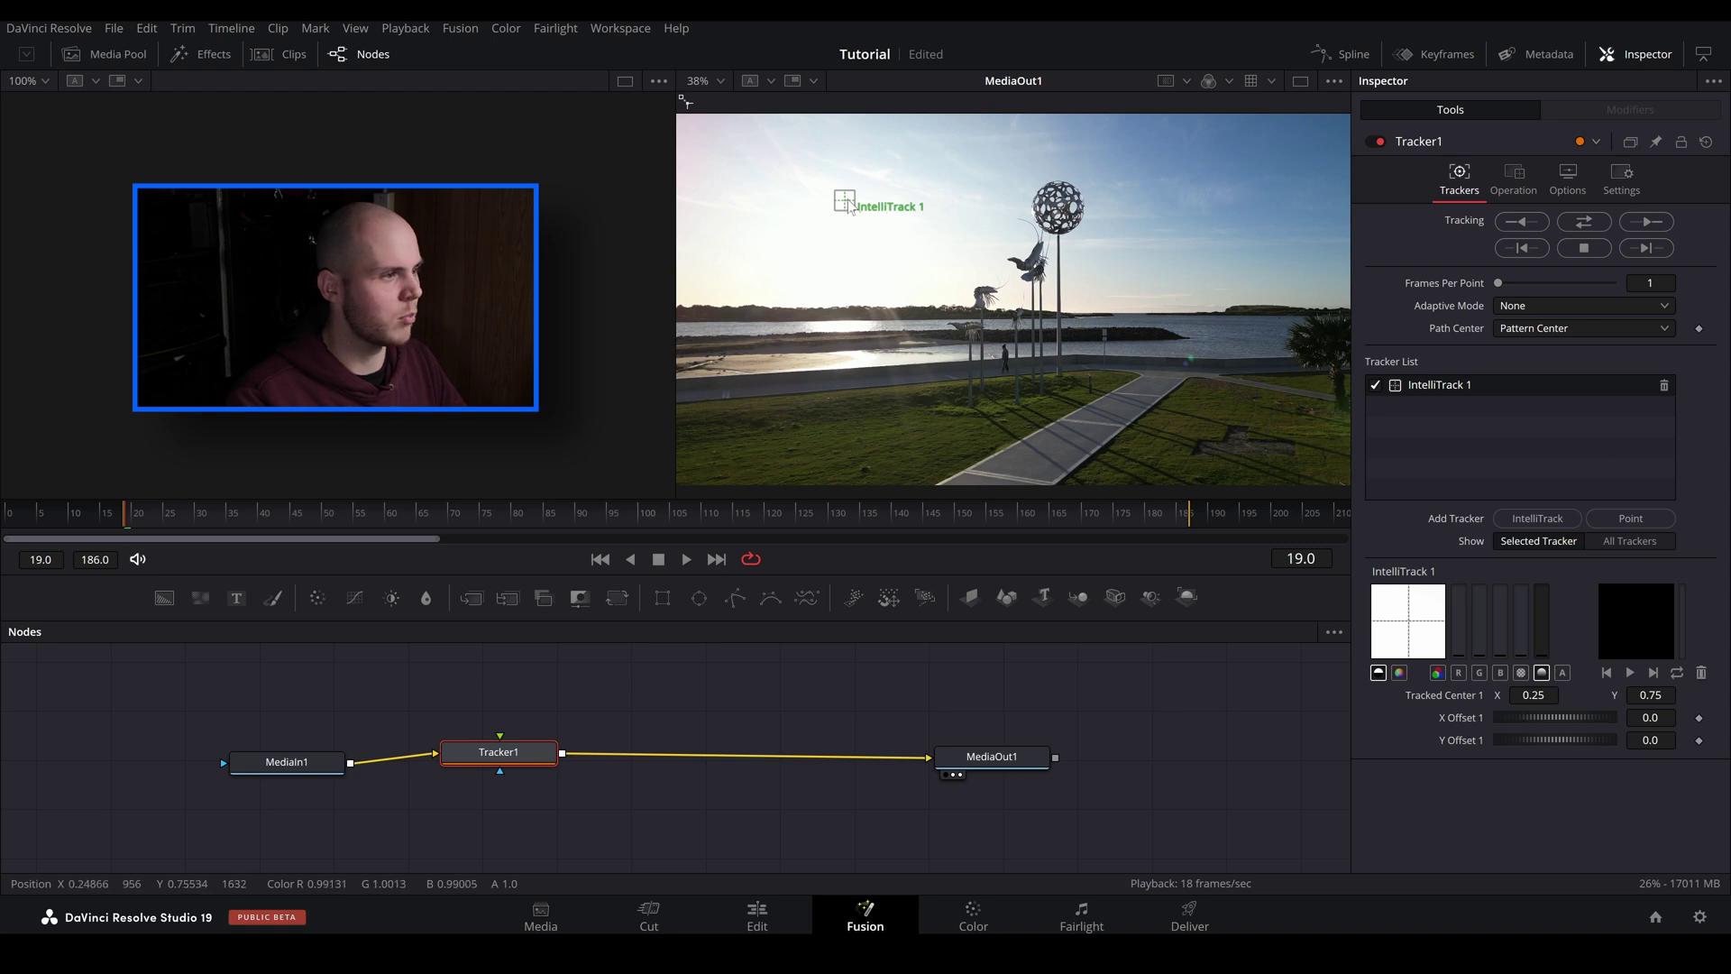
# Place the IntelliTrack box on the walking person, track forward and reverse, and check the path
pyautogui.moveTo(846, 205)
pyautogui.mouseDown()
pyautogui.moveTo(879, 212)
pyautogui.moveTo(1005, 351)
pyautogui.mouseUp()
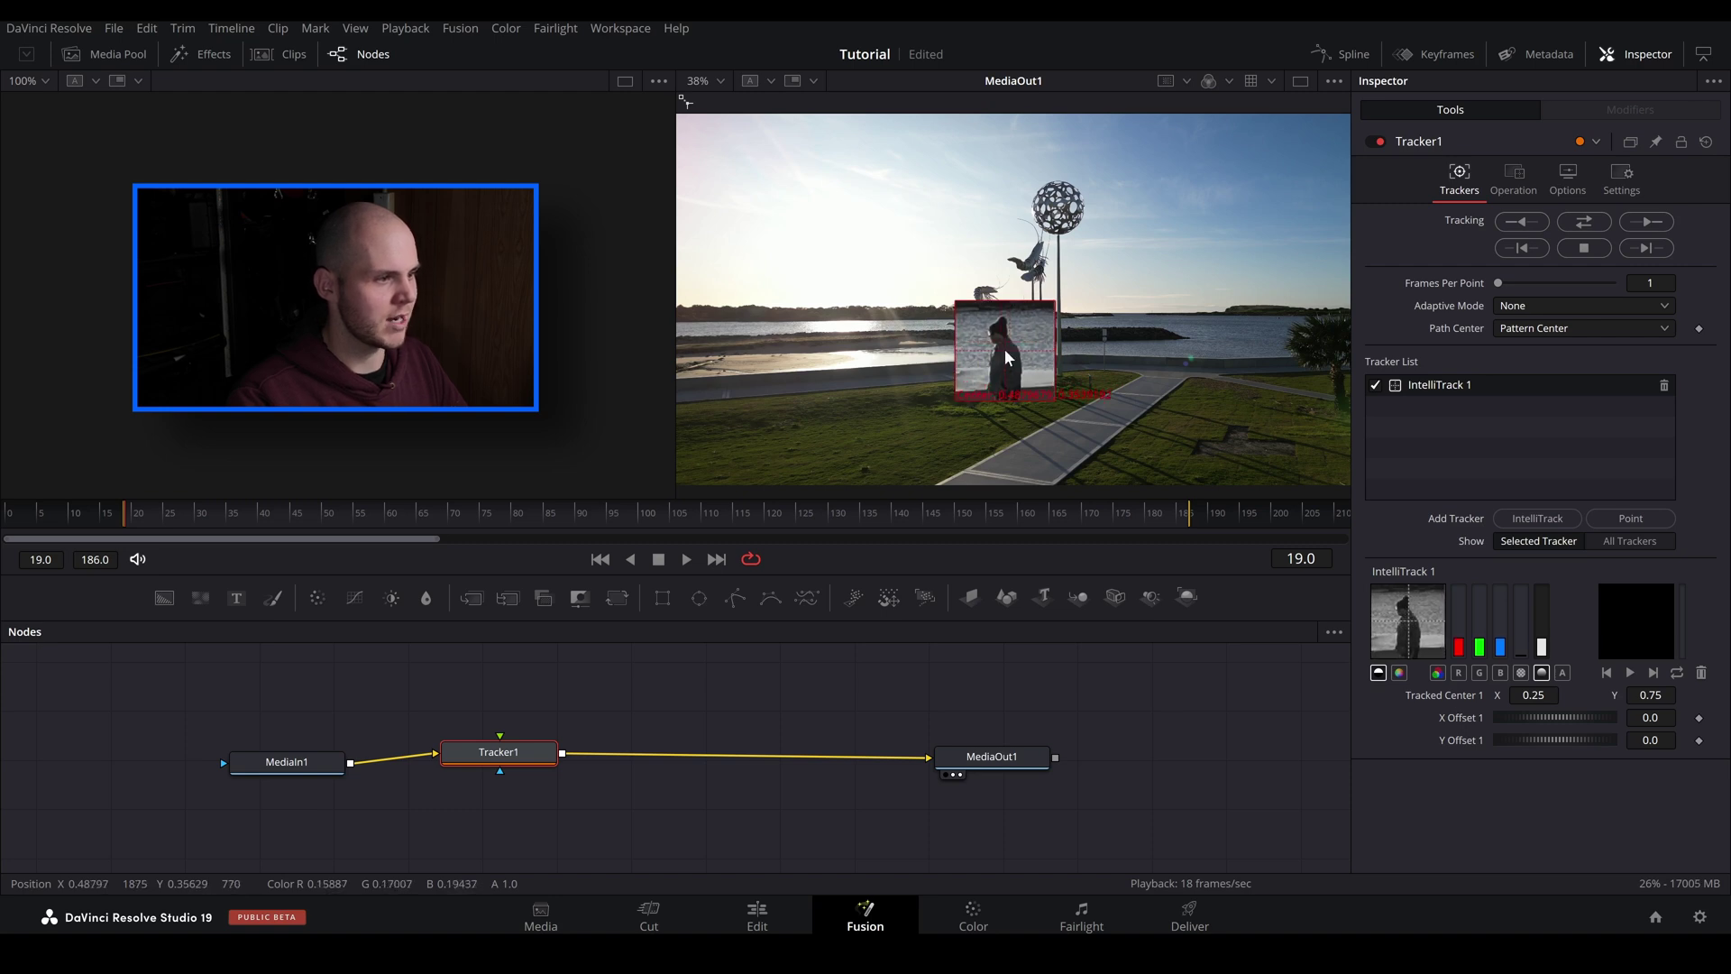
pyautogui.click(1587, 223)
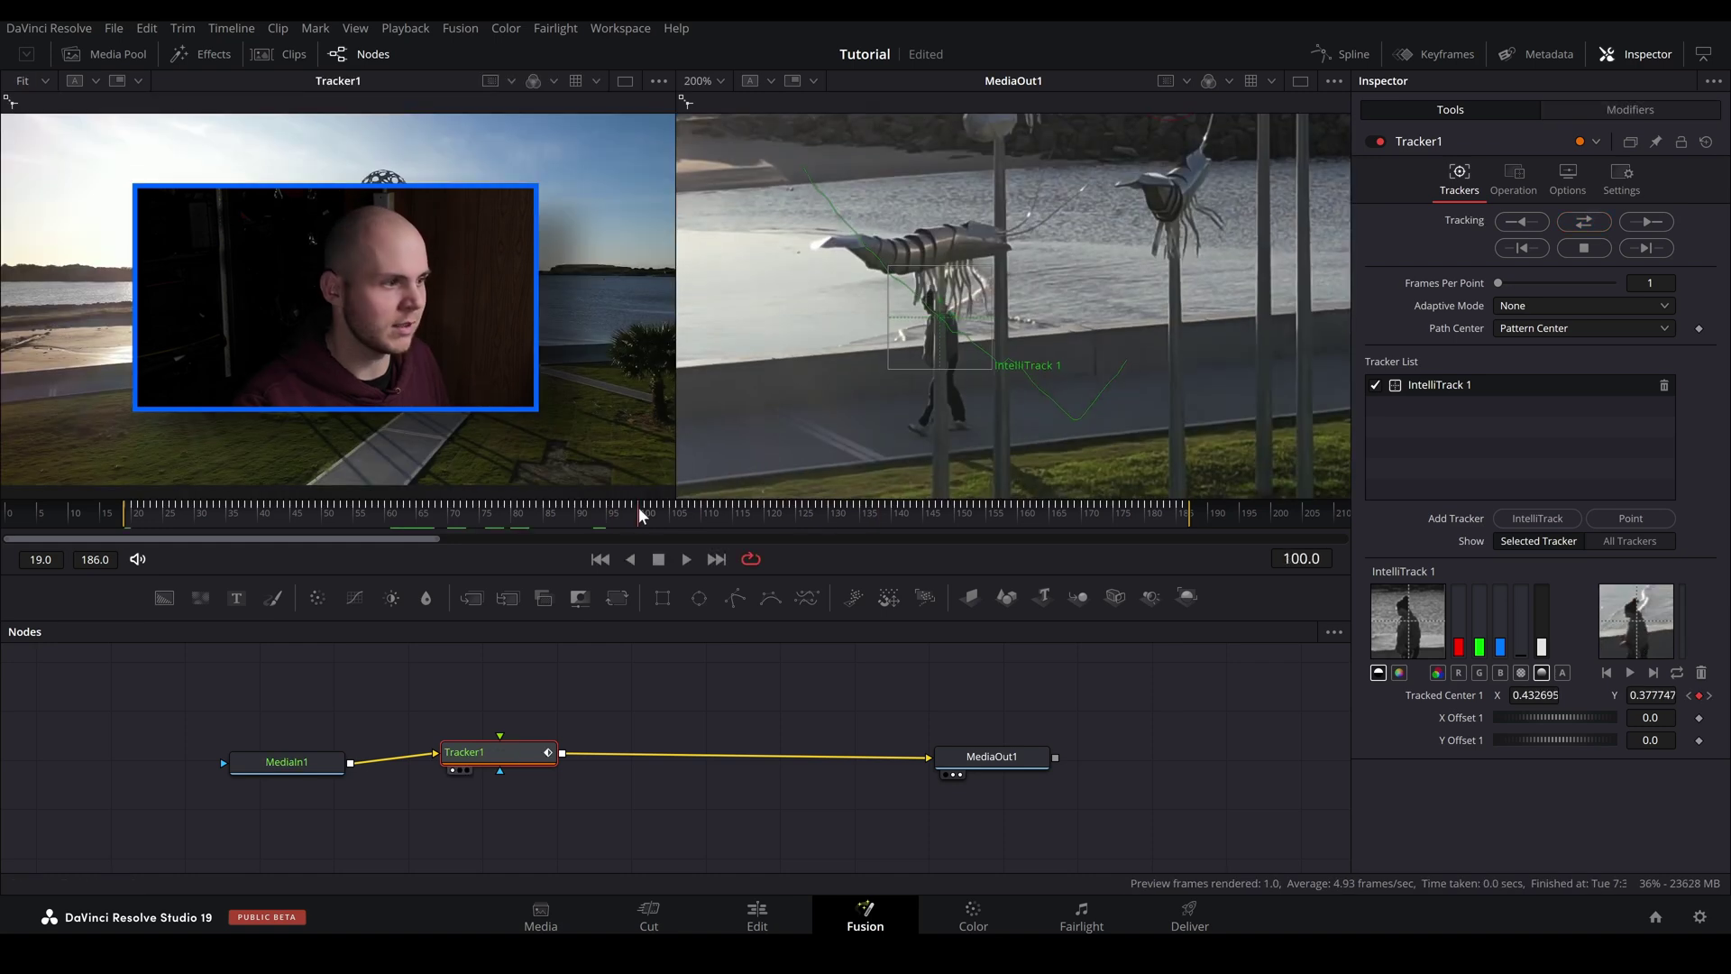
pyautogui.moveTo(638, 506); pyautogui.dragTo(424, 523)
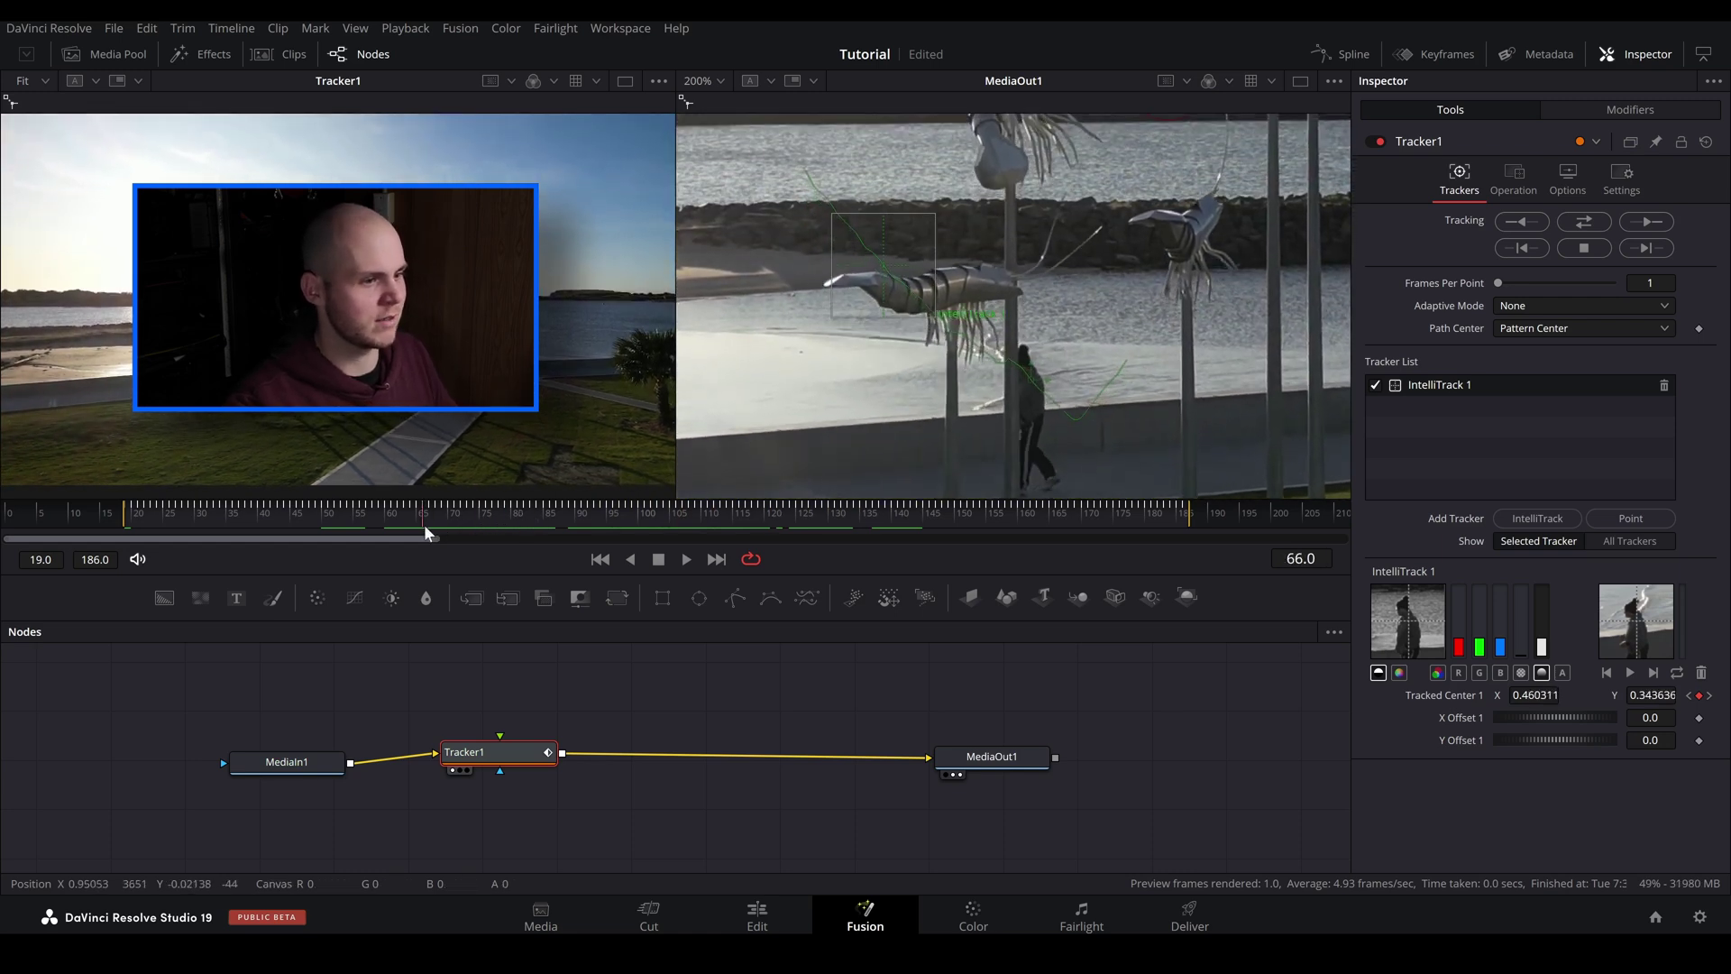
pyautogui.moveTo(427, 532); pyautogui.dragTo(361, 534)
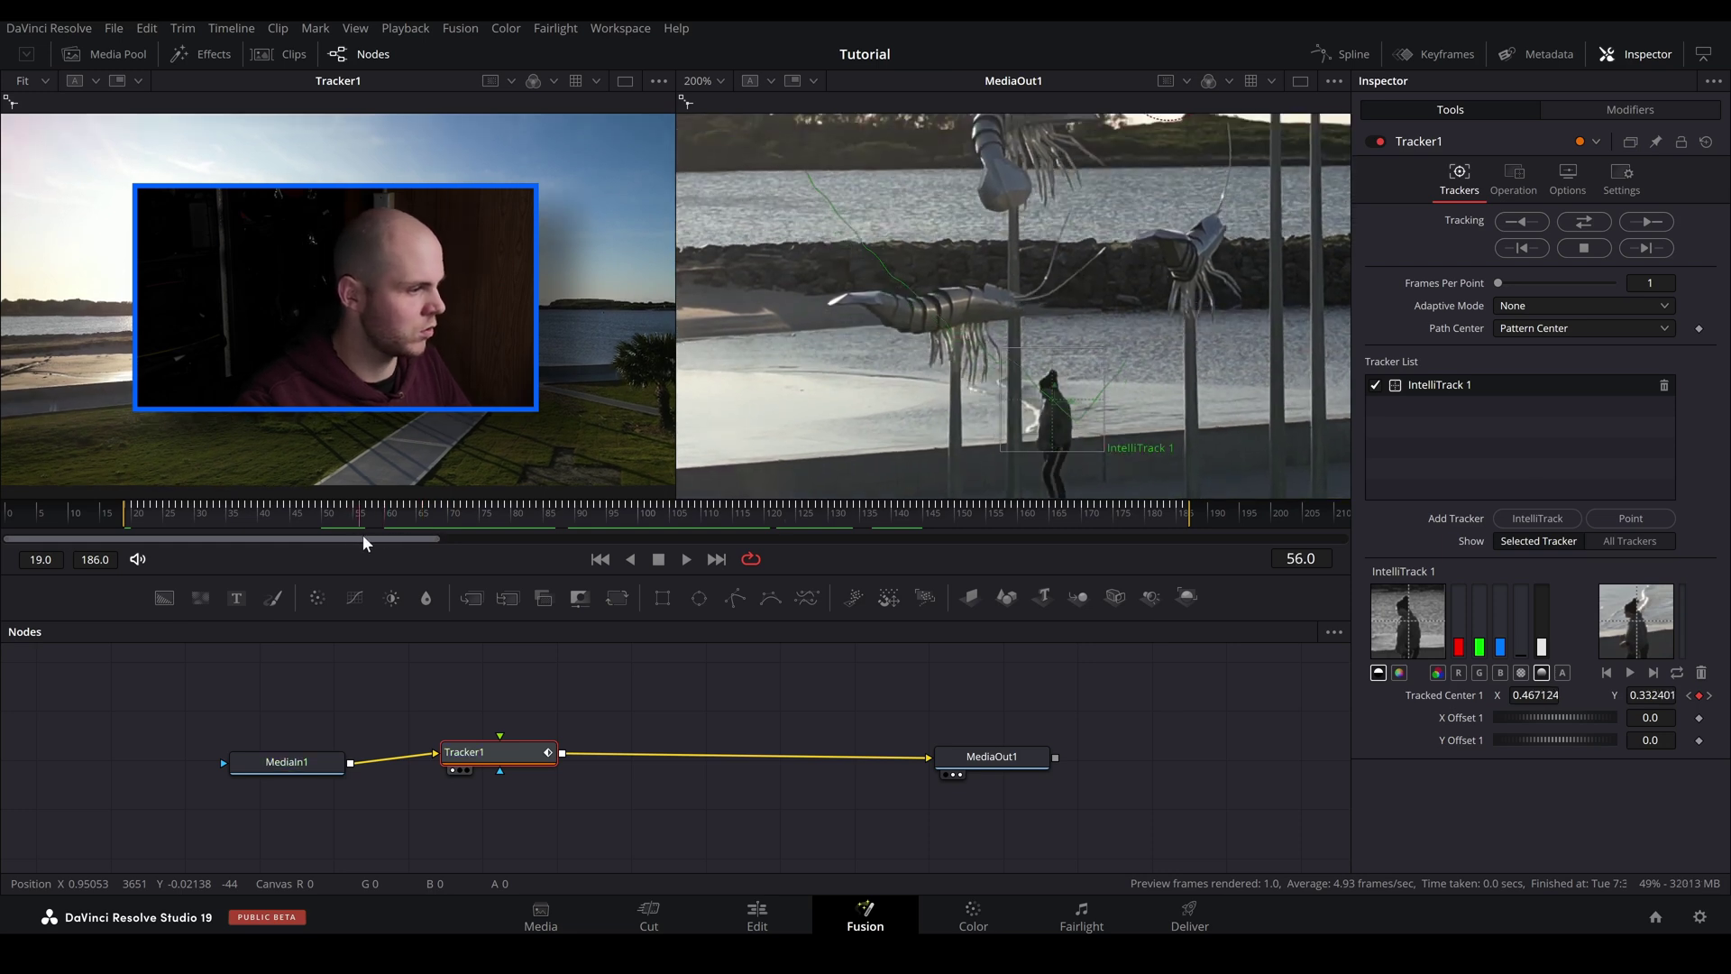
pyautogui.moveTo(505, 764); pyautogui.dragTo(582, 767)
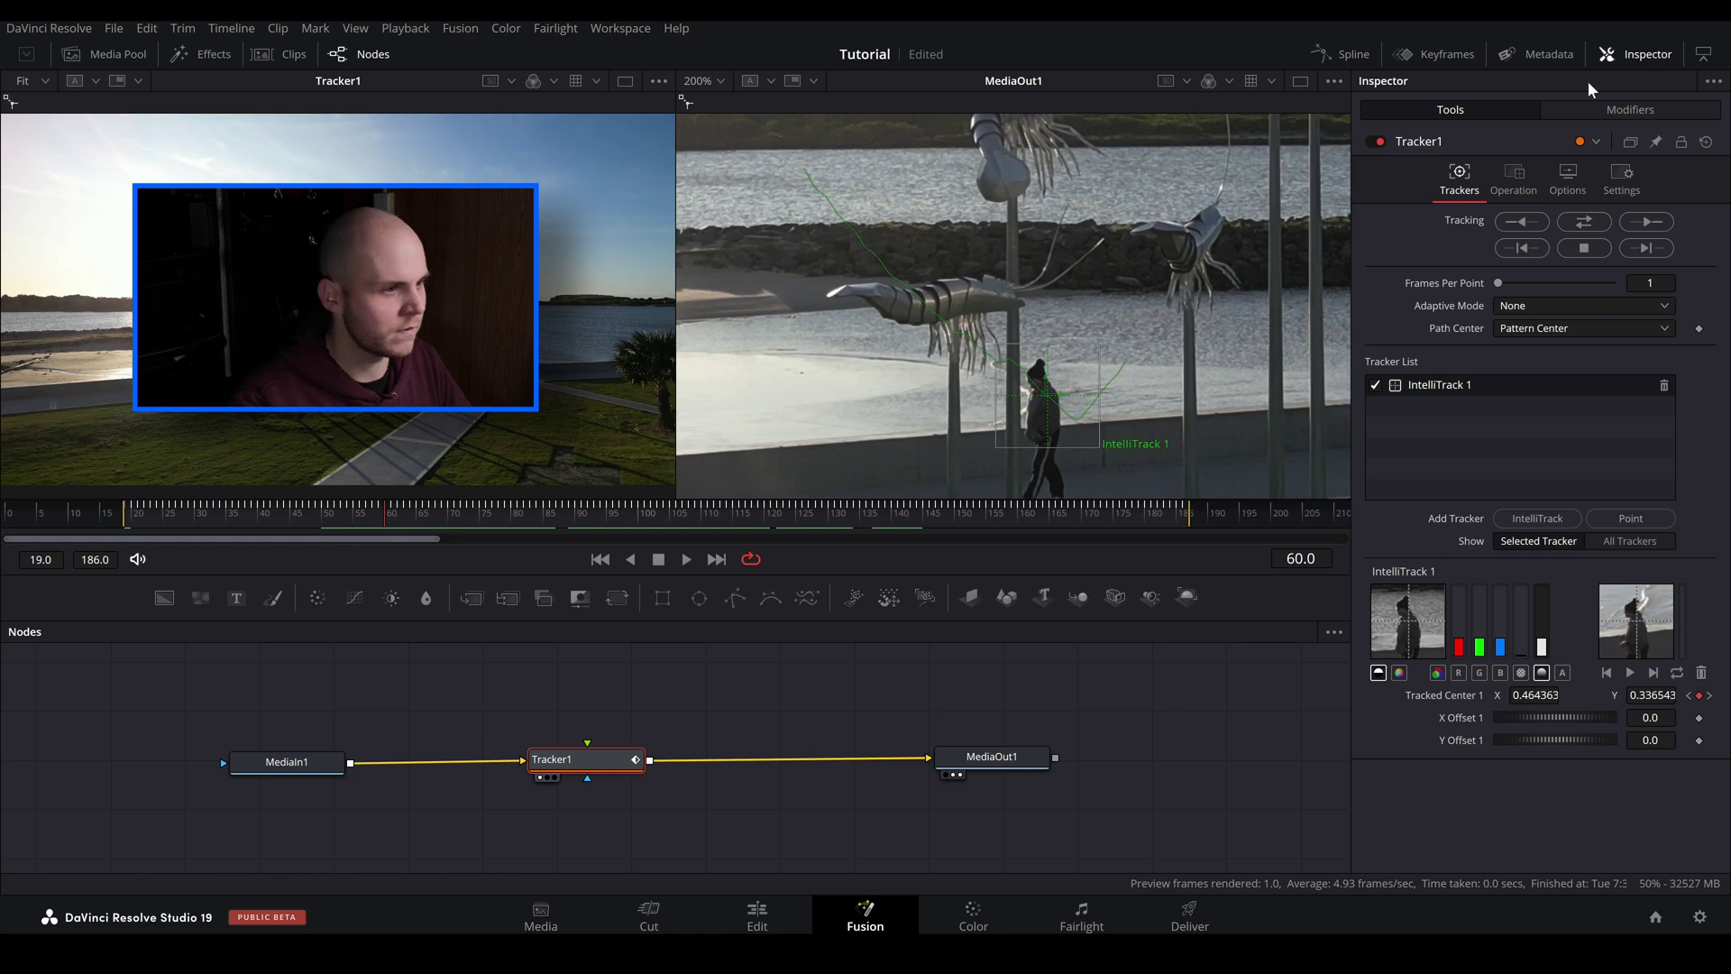
pyautogui.hotkey('ctrl', 'z')
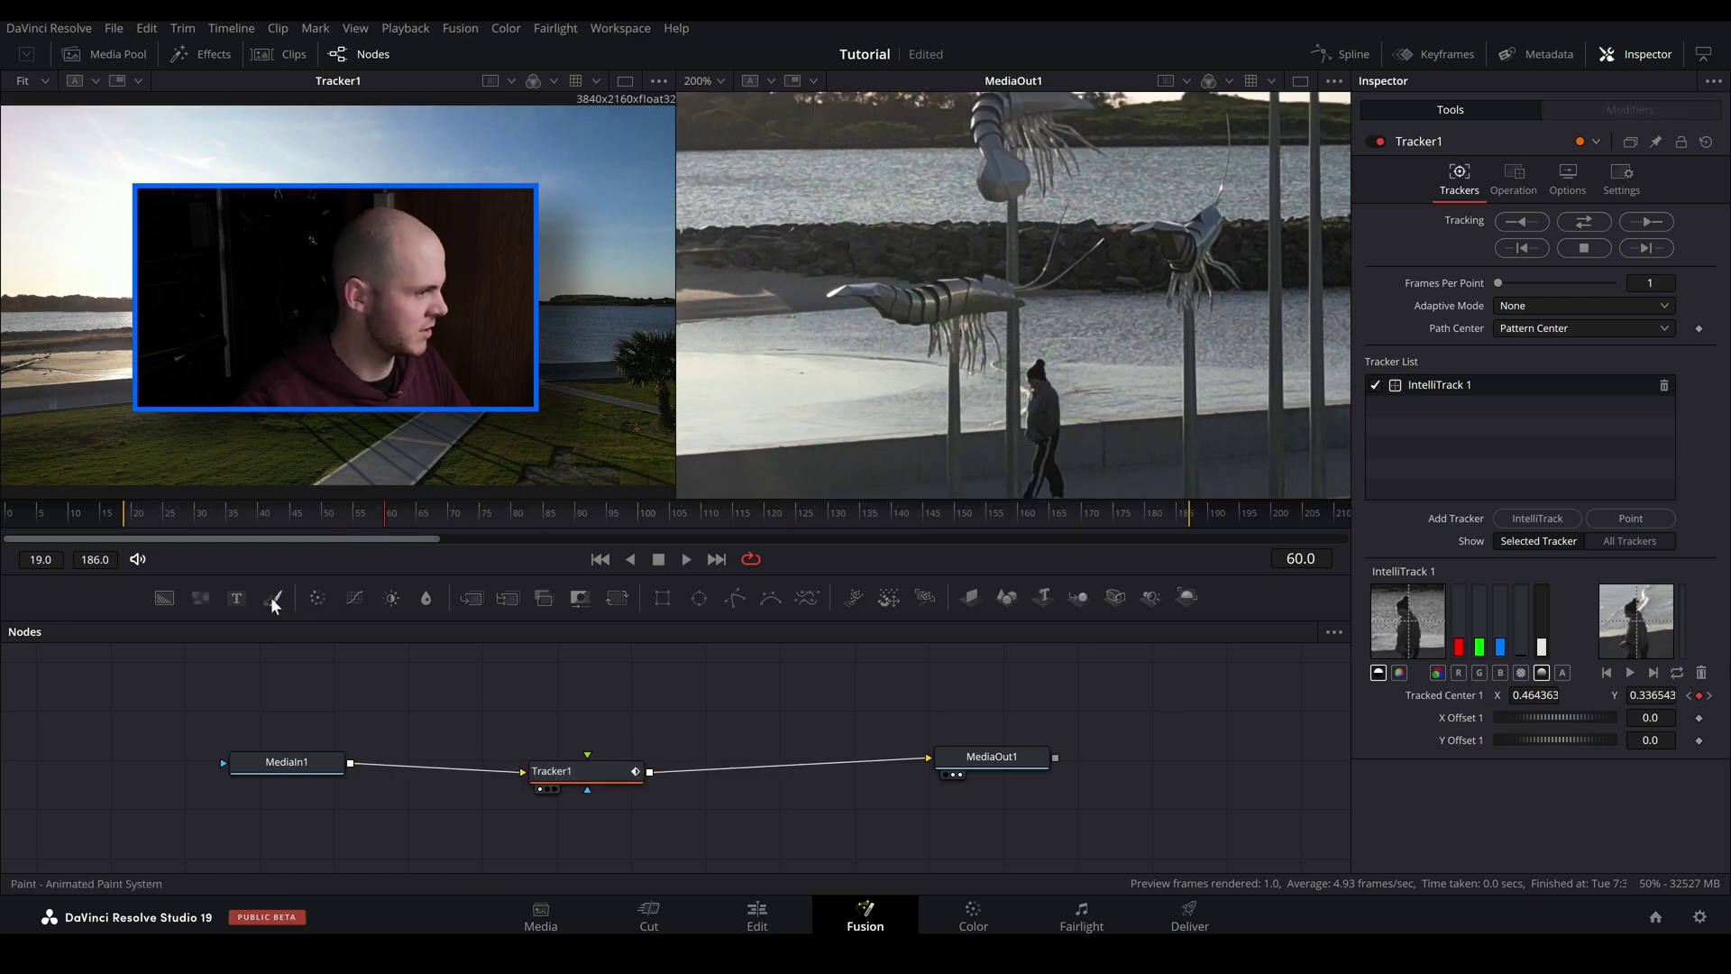
# Add a Text+ node above Tracker1 and connect it to Tracker1's foreground input
pyautogui.moveTo(566, 709)
pyautogui.mouseDown()
pyautogui.moveTo(645, 716)
pyautogui.moveTo(588, 764)
pyautogui.moveTo(588, 706)
pyautogui.mouseUp()
pyautogui.click(511, 512)
pyautogui.moveTo(516, 512); pyautogui.dragTo(392, 523)
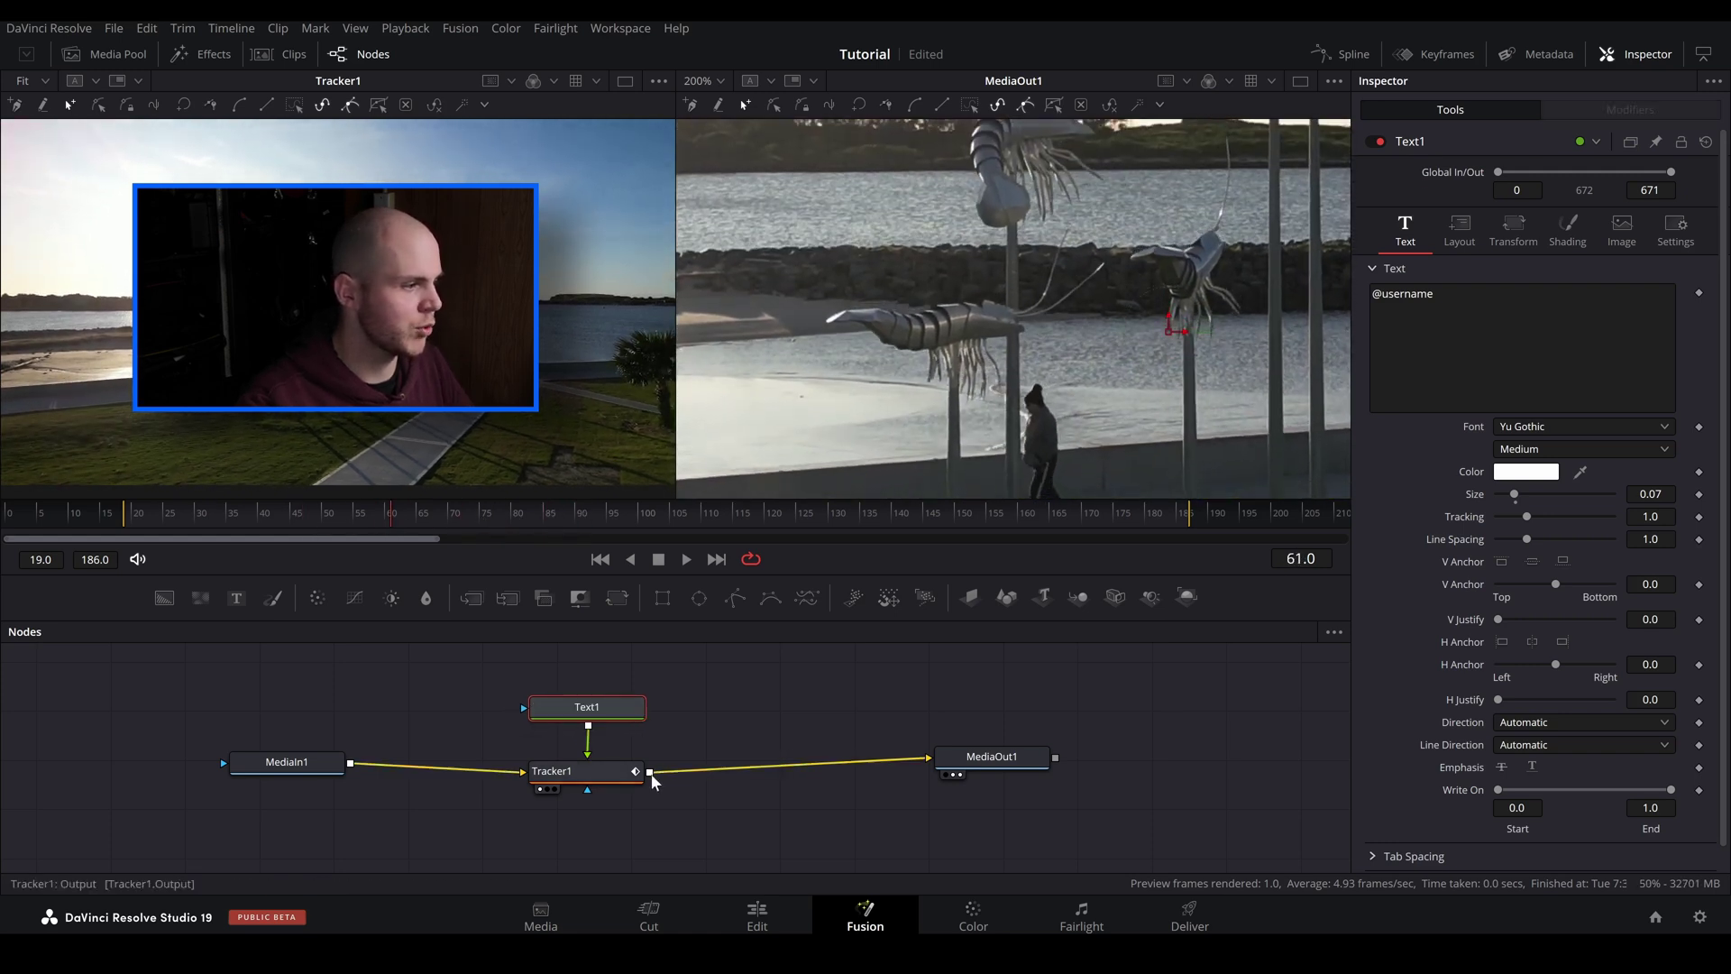
pyautogui.moveTo(615, 712); pyautogui.dragTo(613, 702)
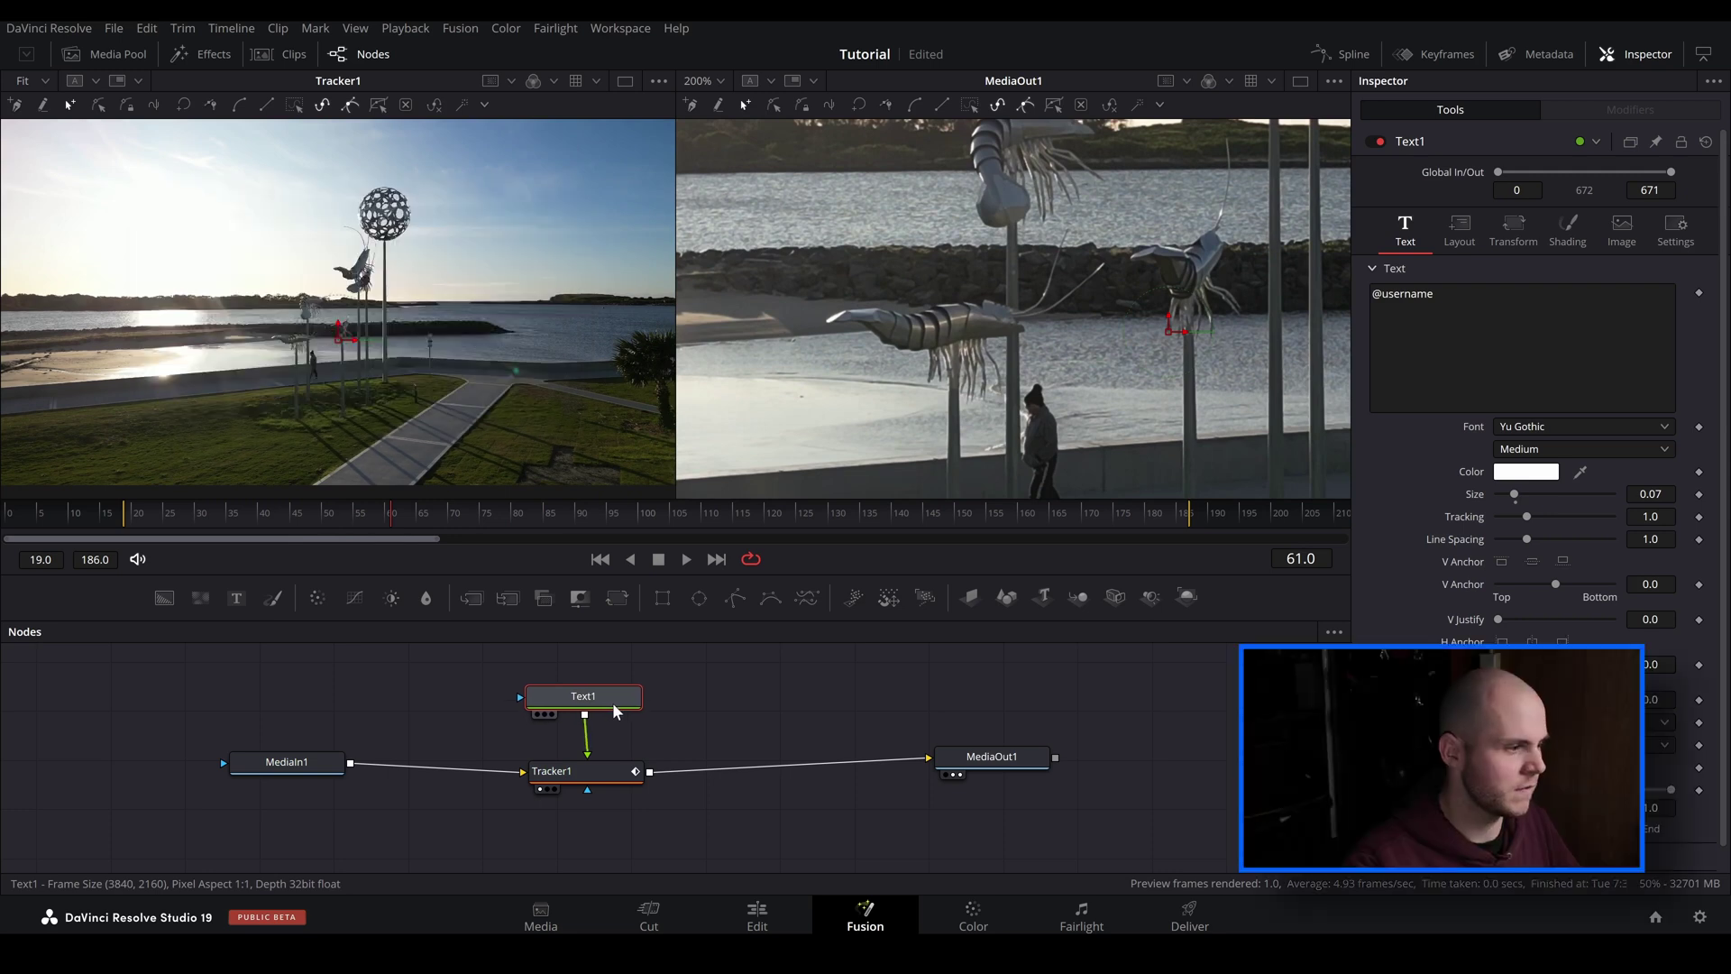
pyautogui.click(602, 781)
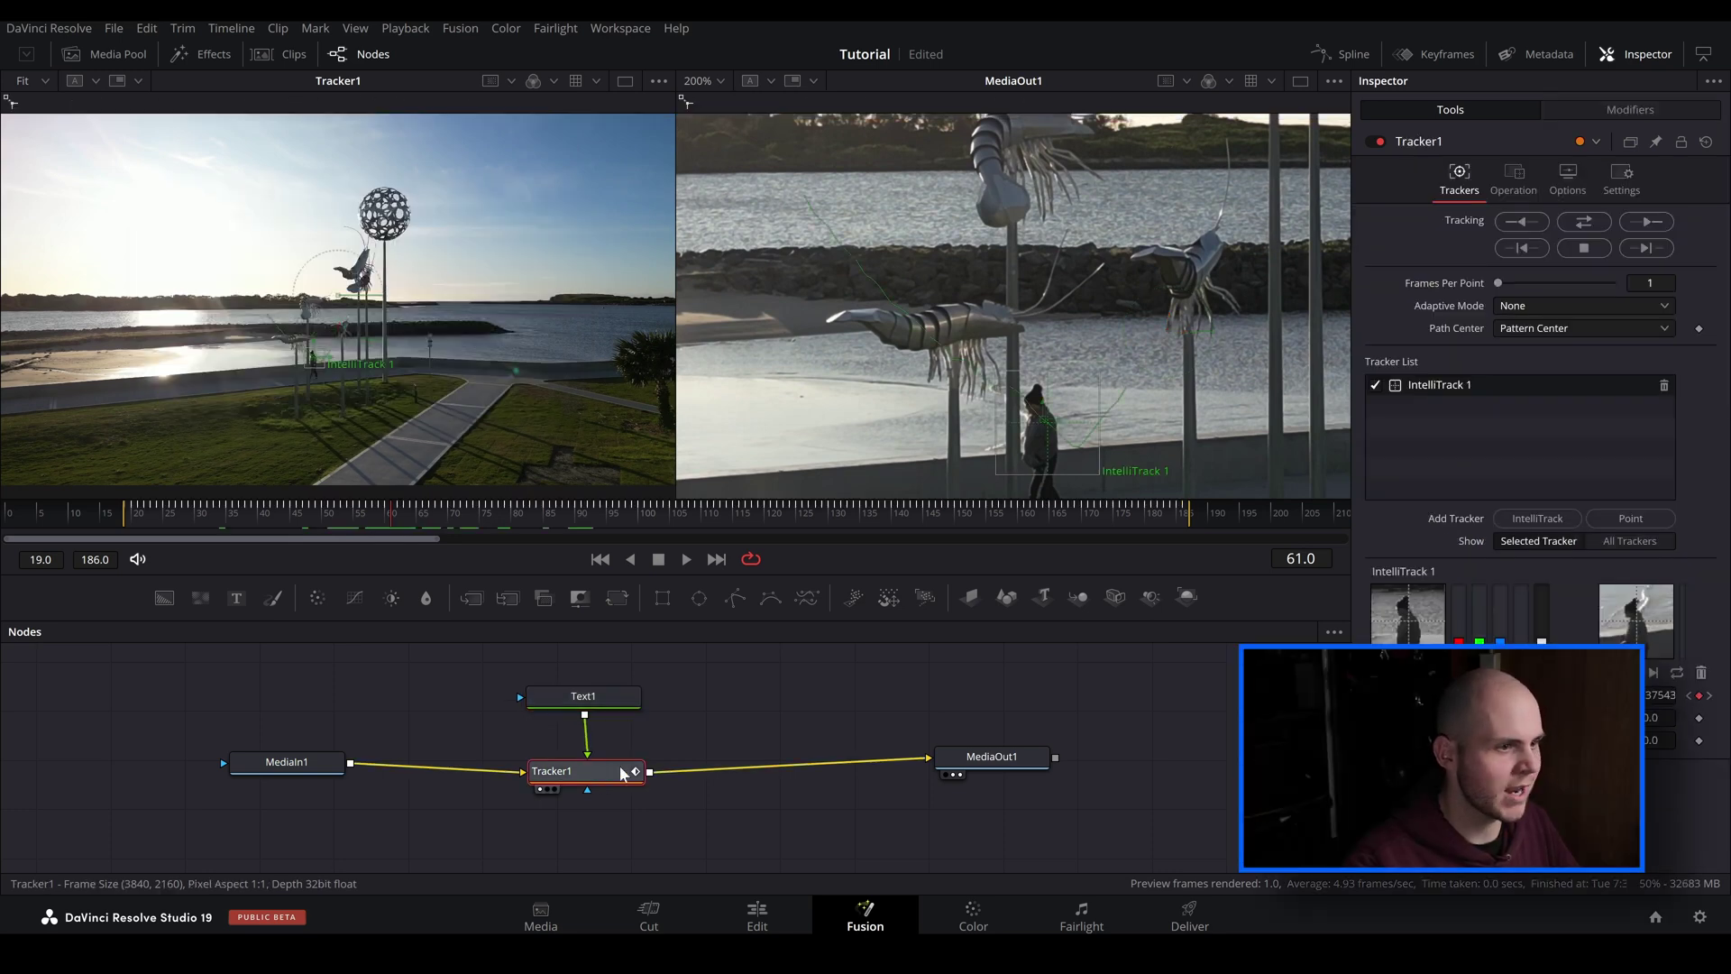
pyautogui.click(1502, 180)
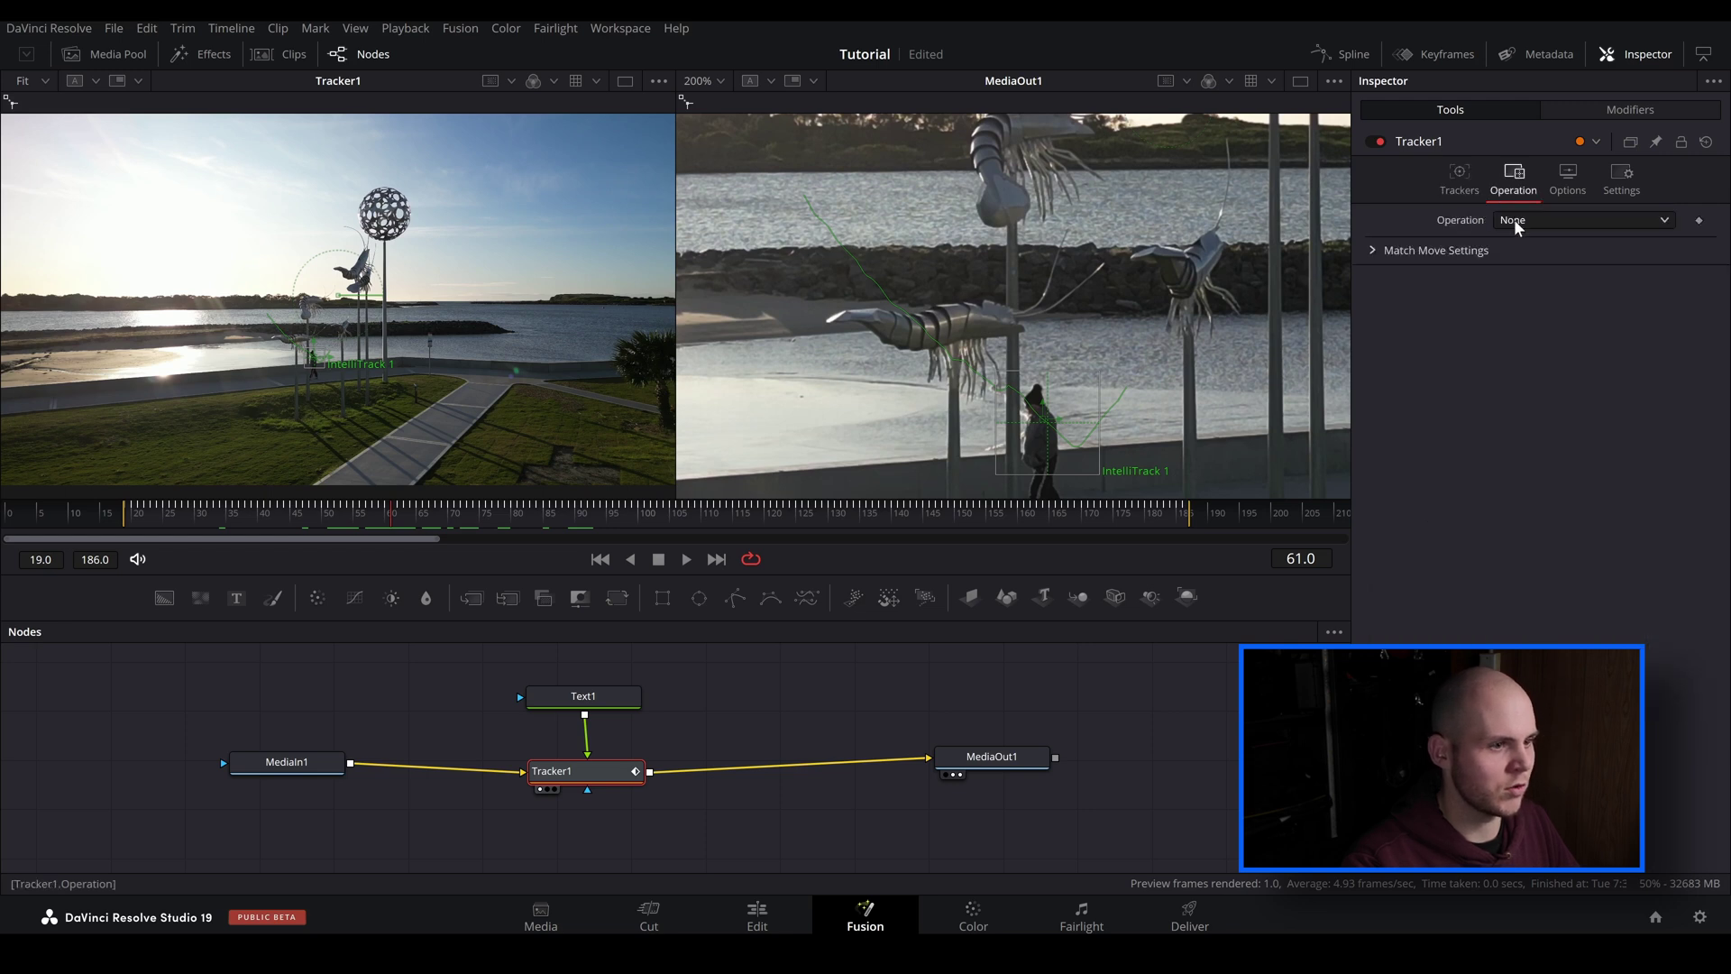
pyautogui.click(1518, 219)
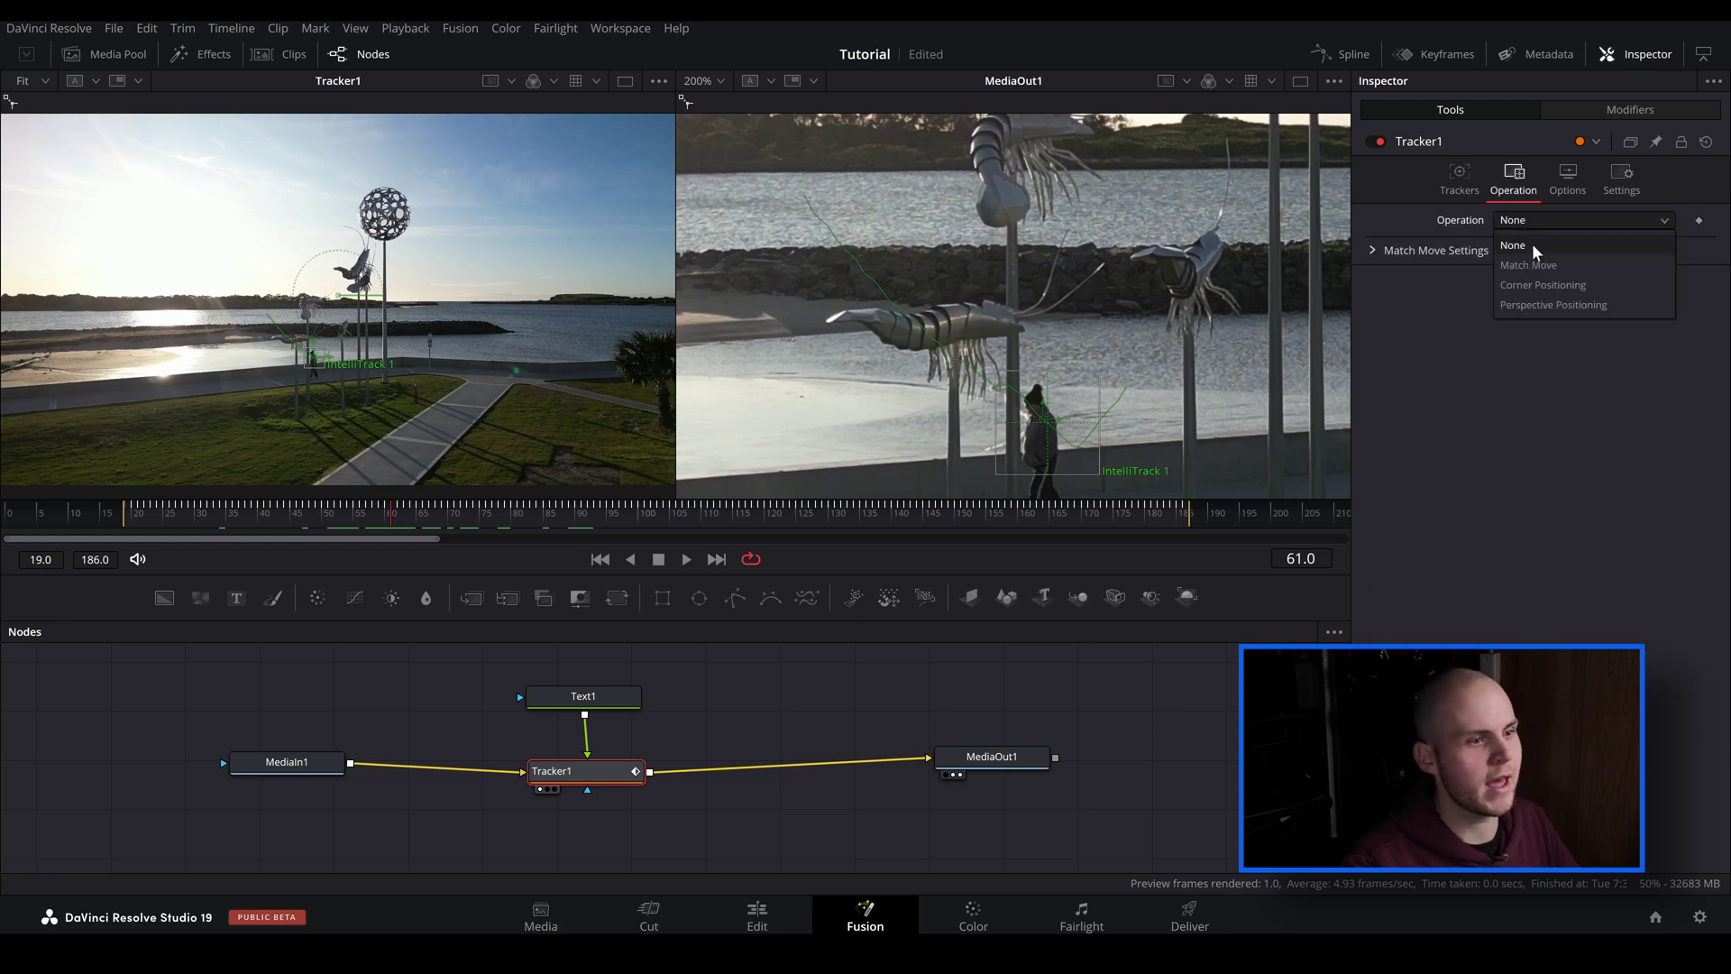
pyautogui.click(1534, 266)
pyautogui.scroll(-3, 1017, 424)
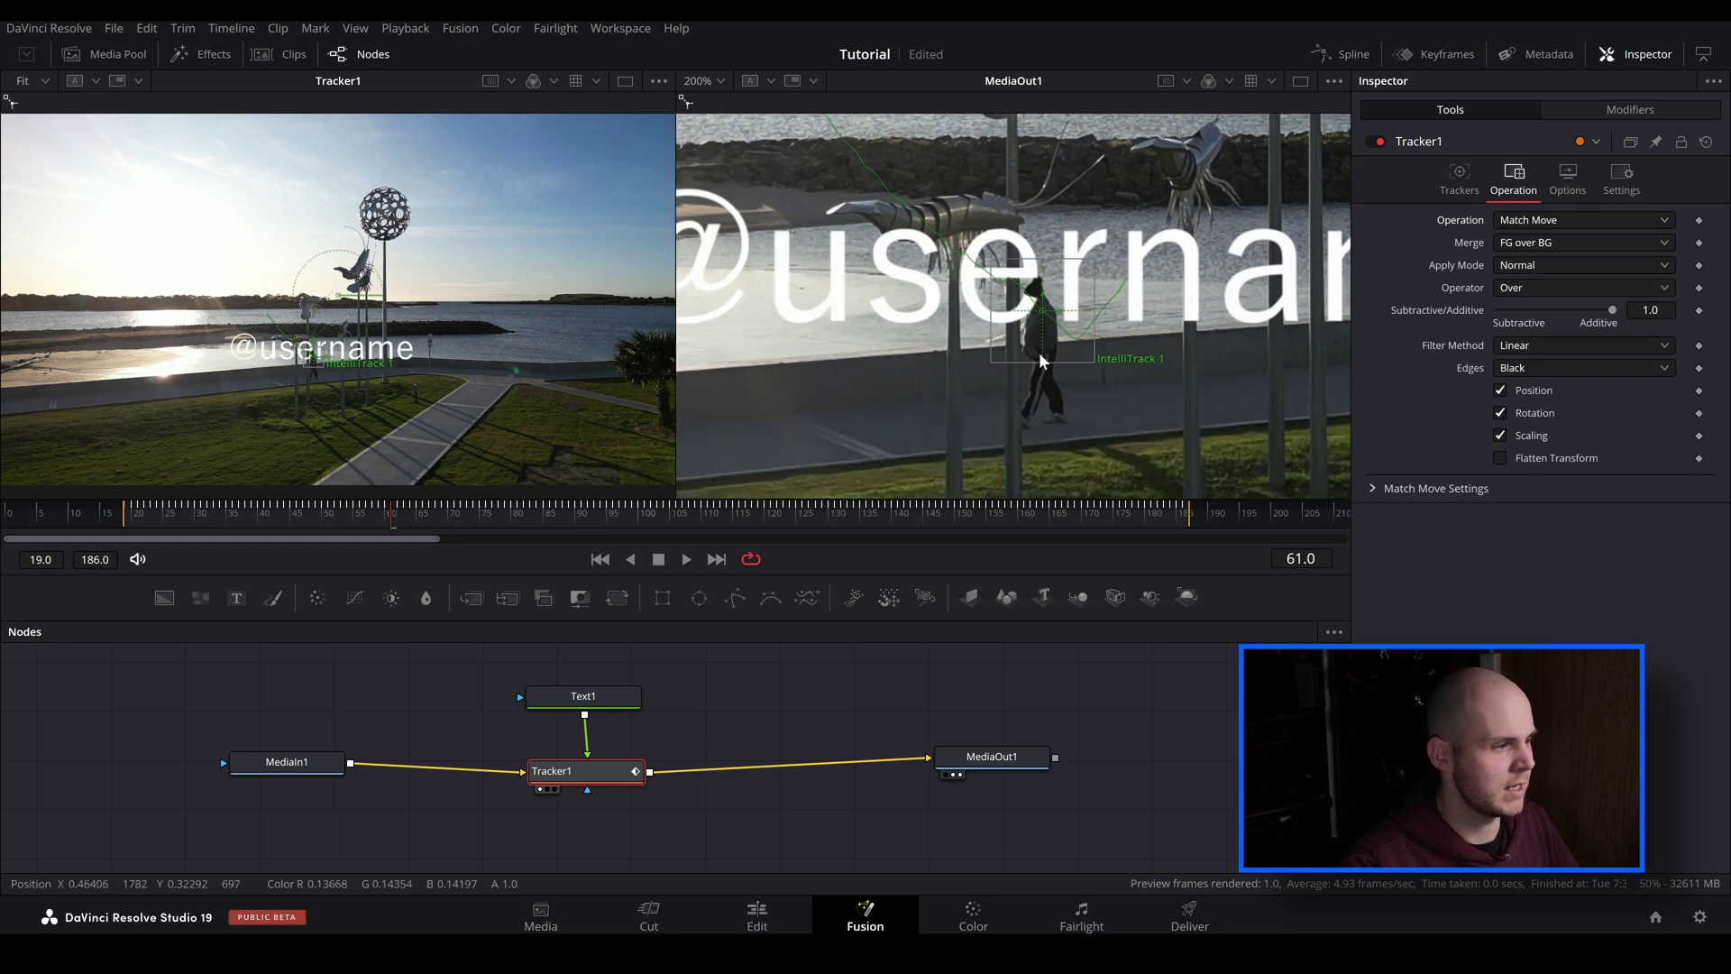
pyautogui.moveTo(519, 521); pyautogui.dragTo(551, 515)
pyautogui.press('space')
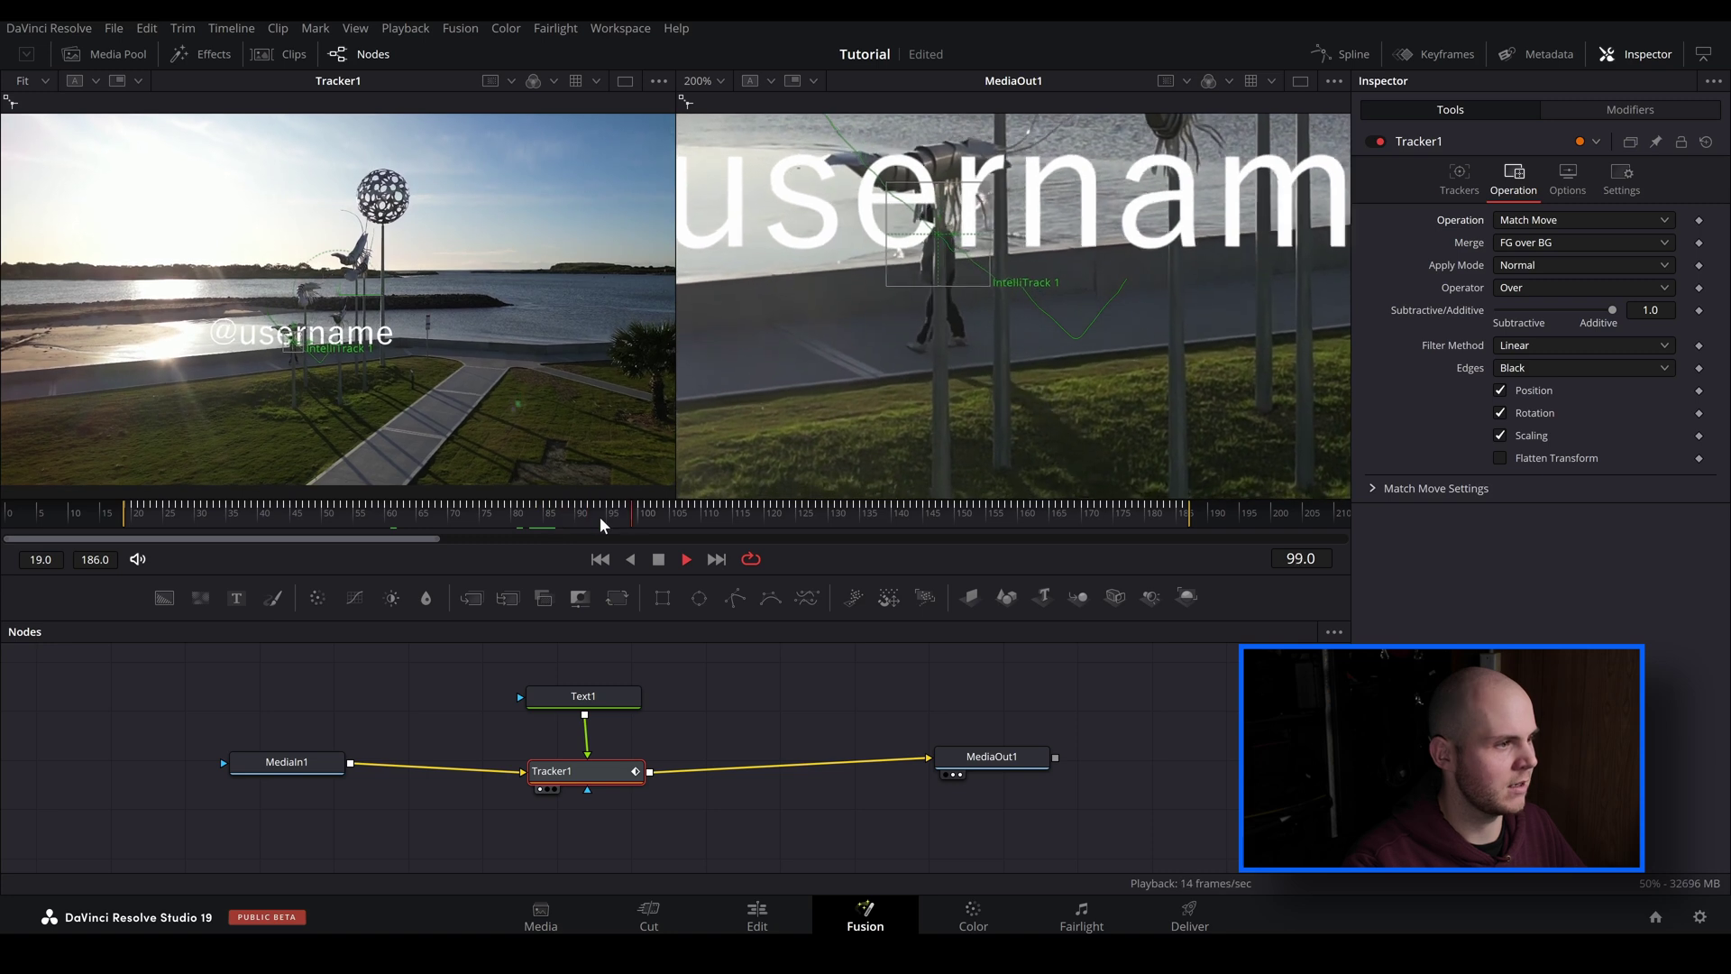
pyautogui.press('space')
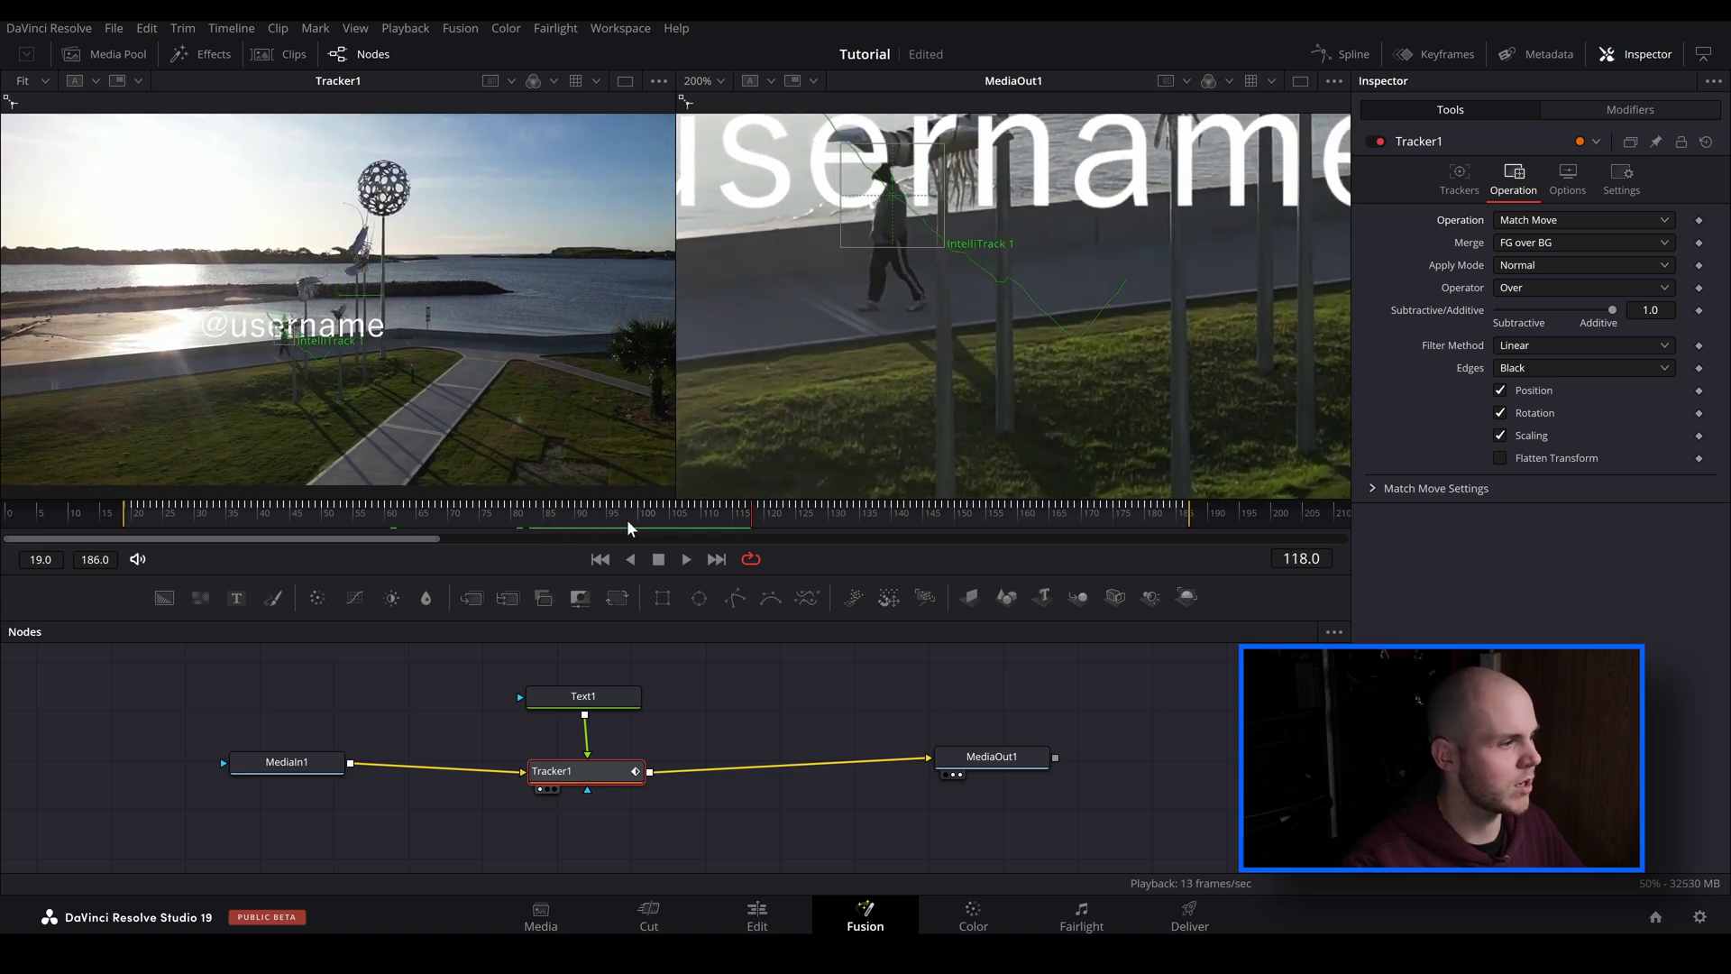
# Raise Text1's Offset Y so the label sits slightly above its tracked spot
pyautogui.click(591, 701)
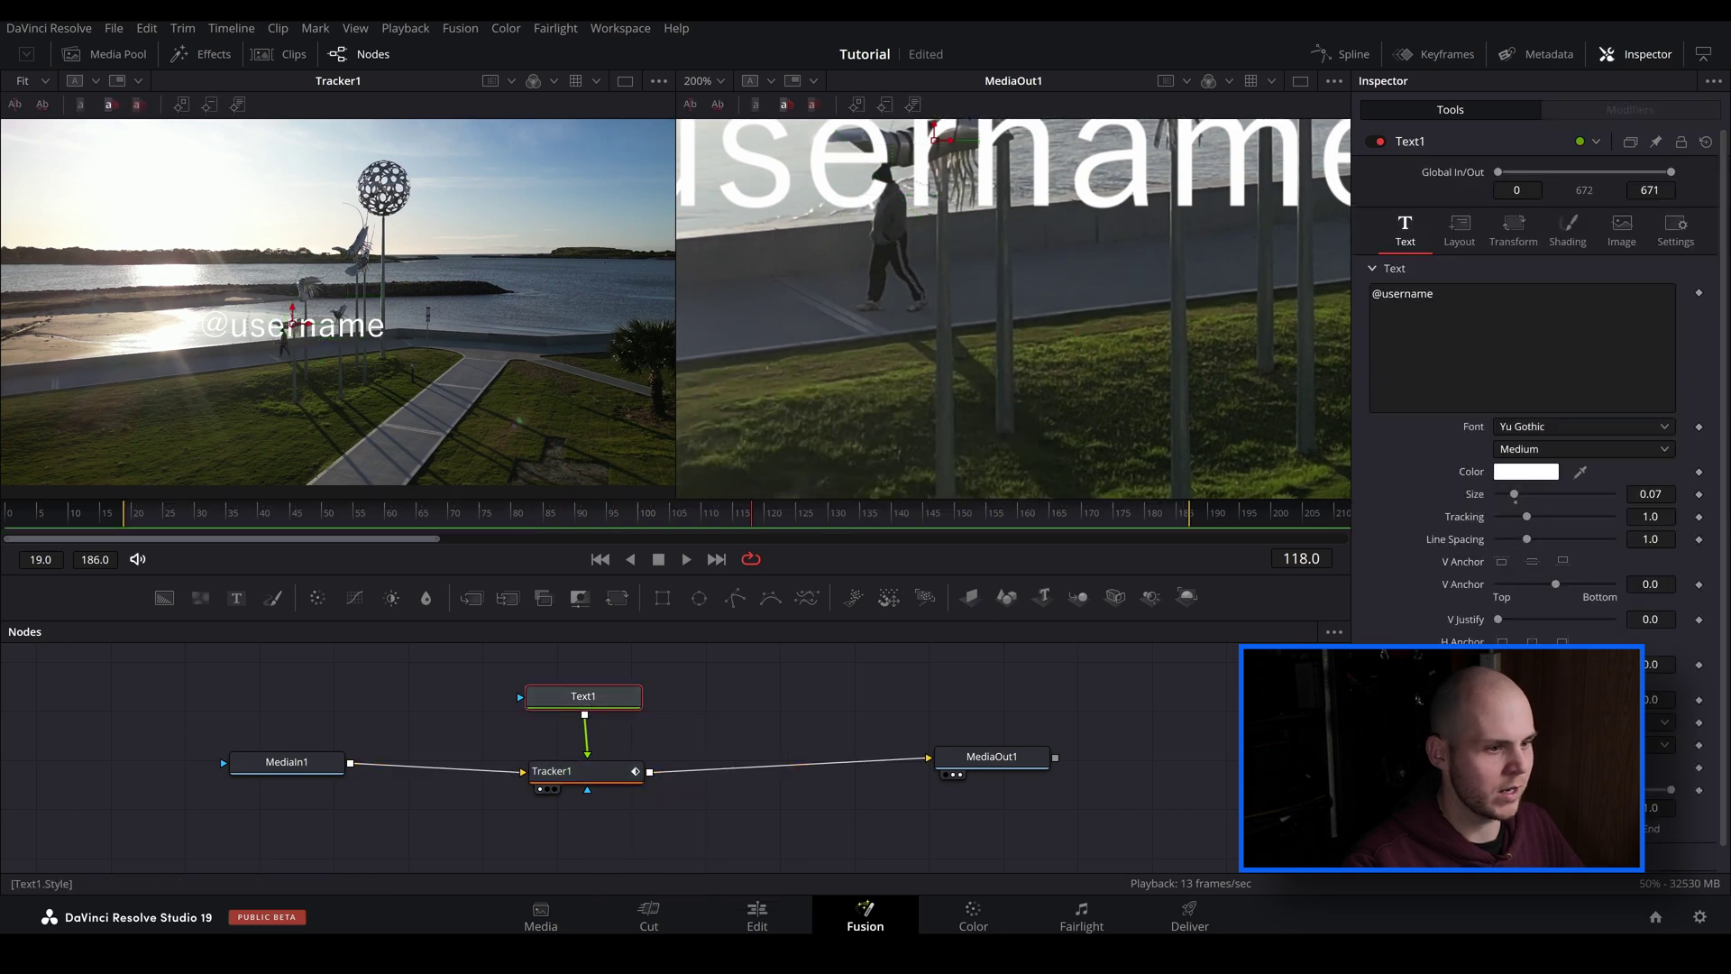
pyautogui.click(1511, 233)
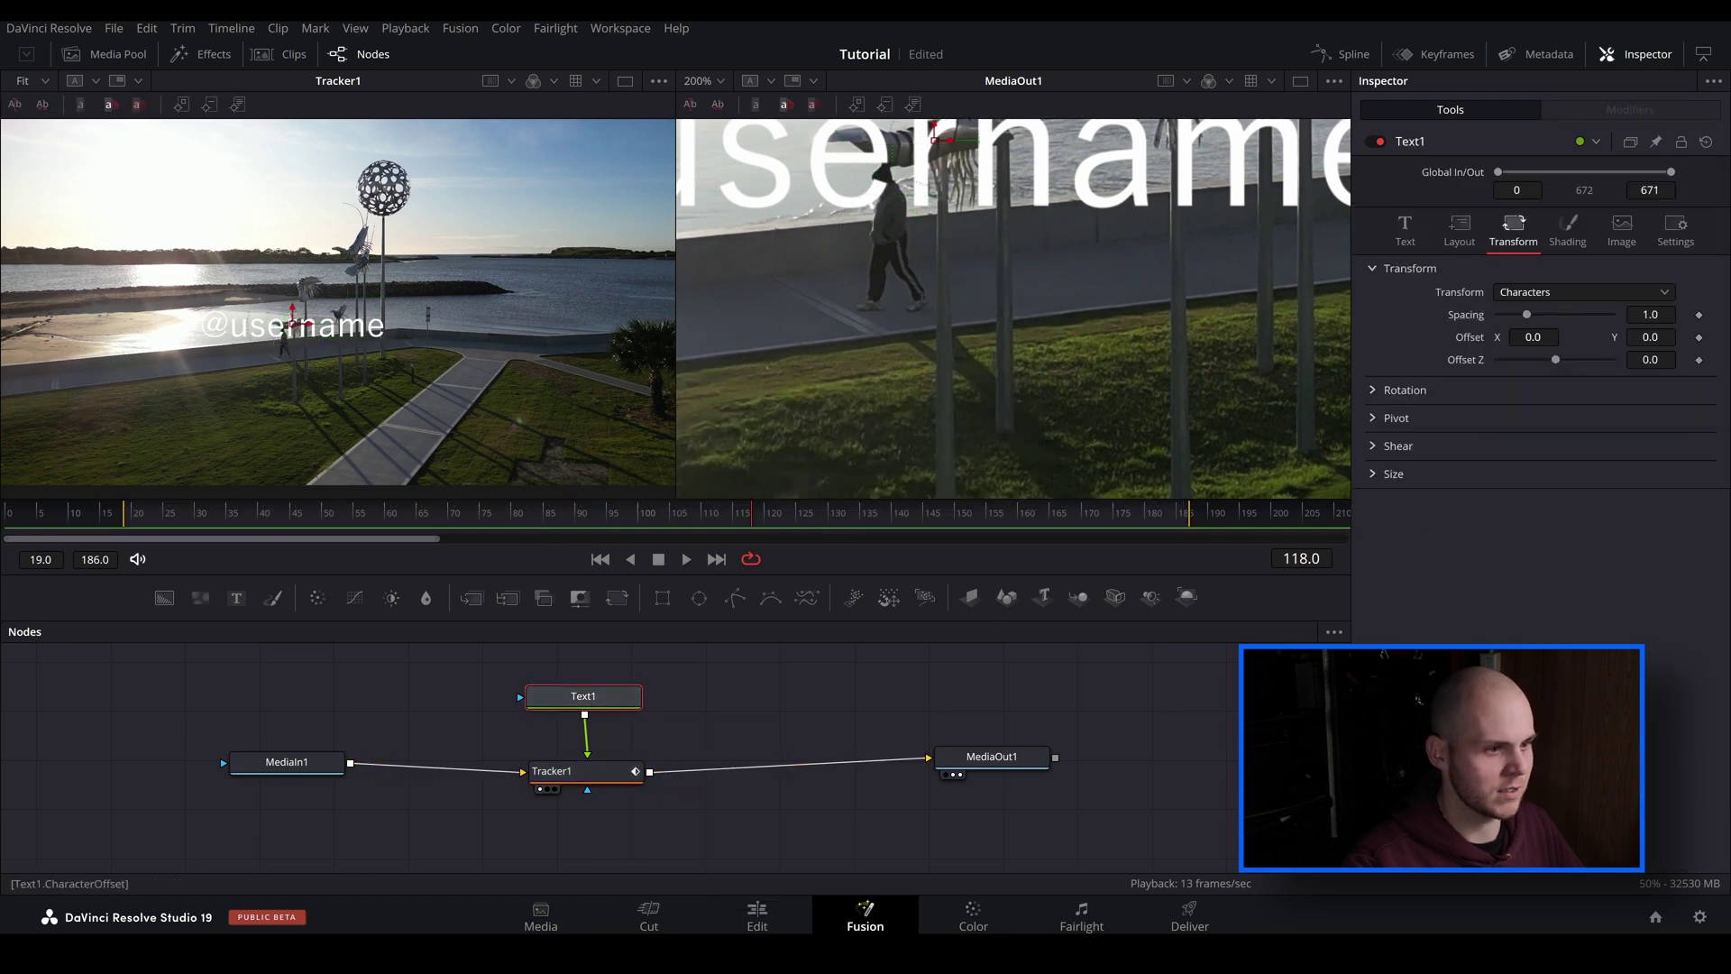
pyautogui.moveTo(942, 137); pyautogui.dragTo(1262, 416)
pyautogui.click(1404, 231)
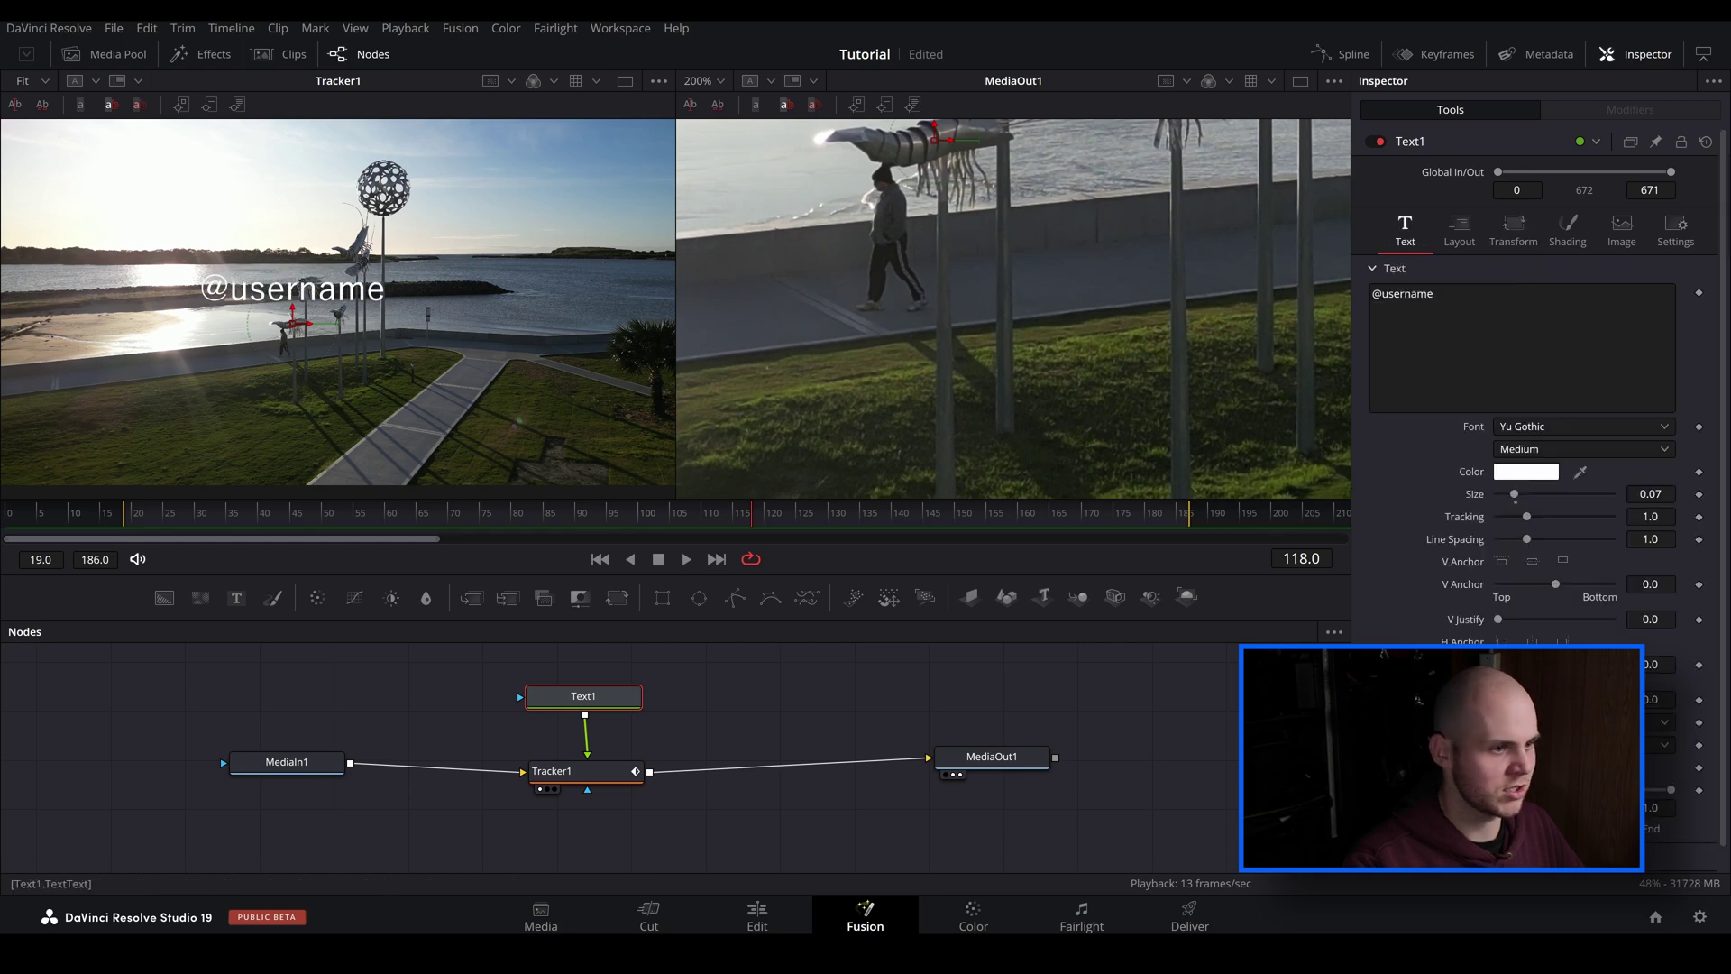
pyautogui.click(1434, 294)
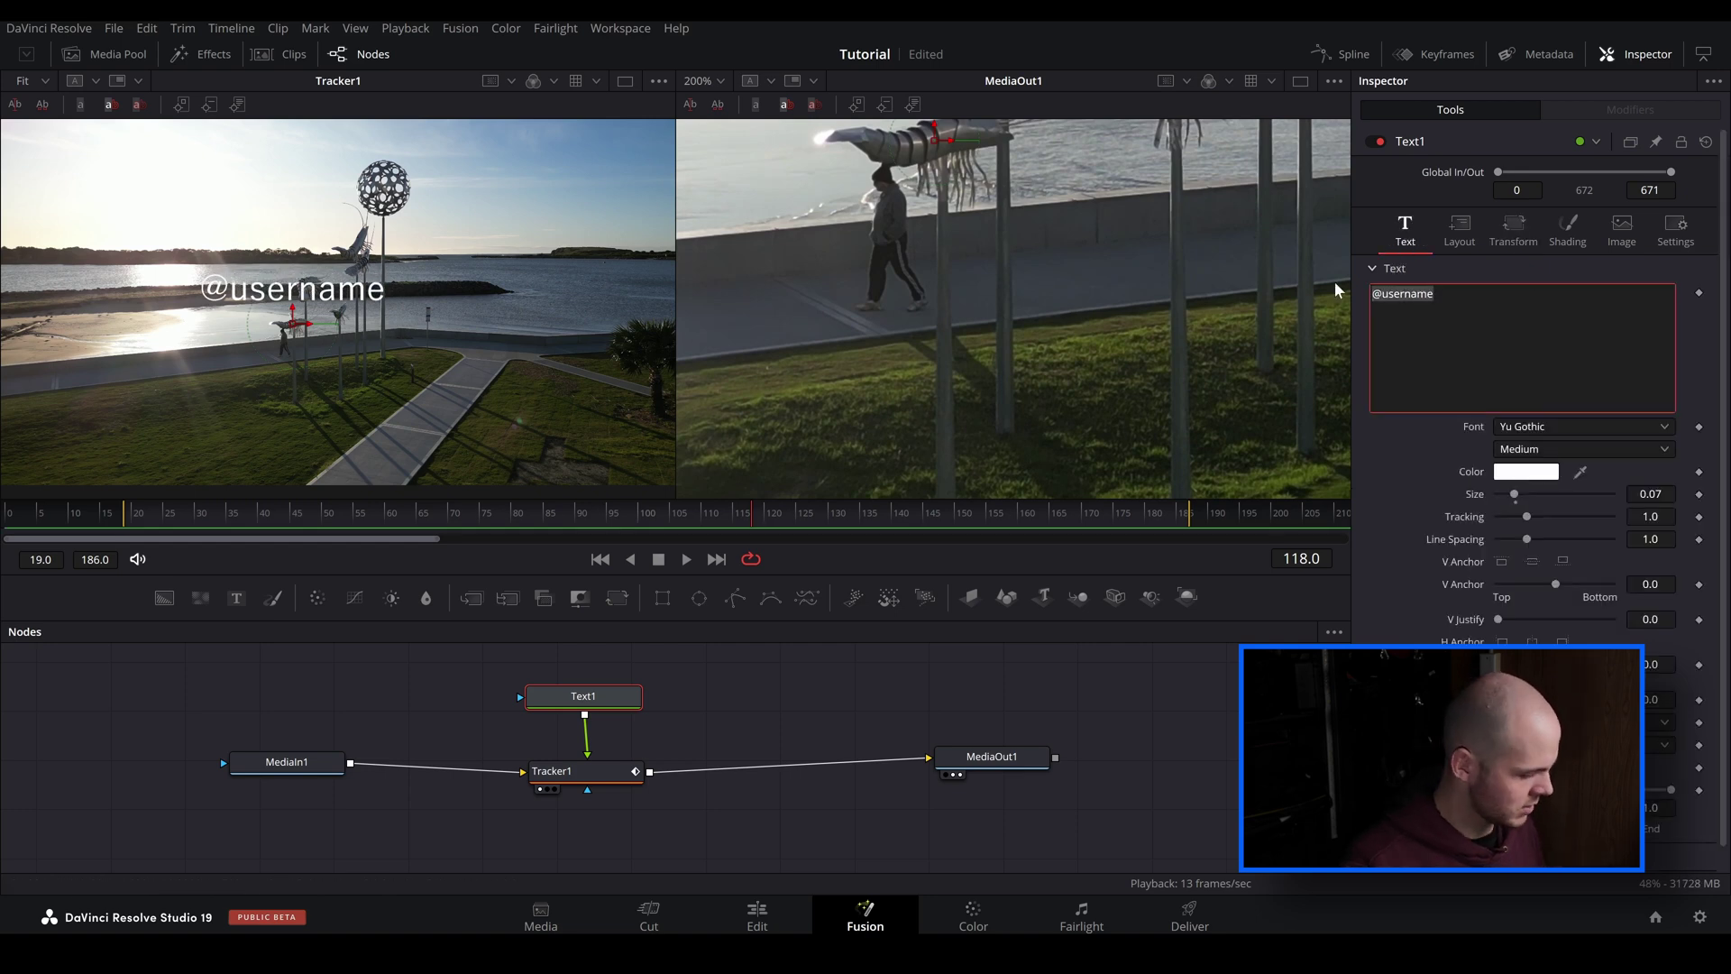
pyautogui.write('JOGG')
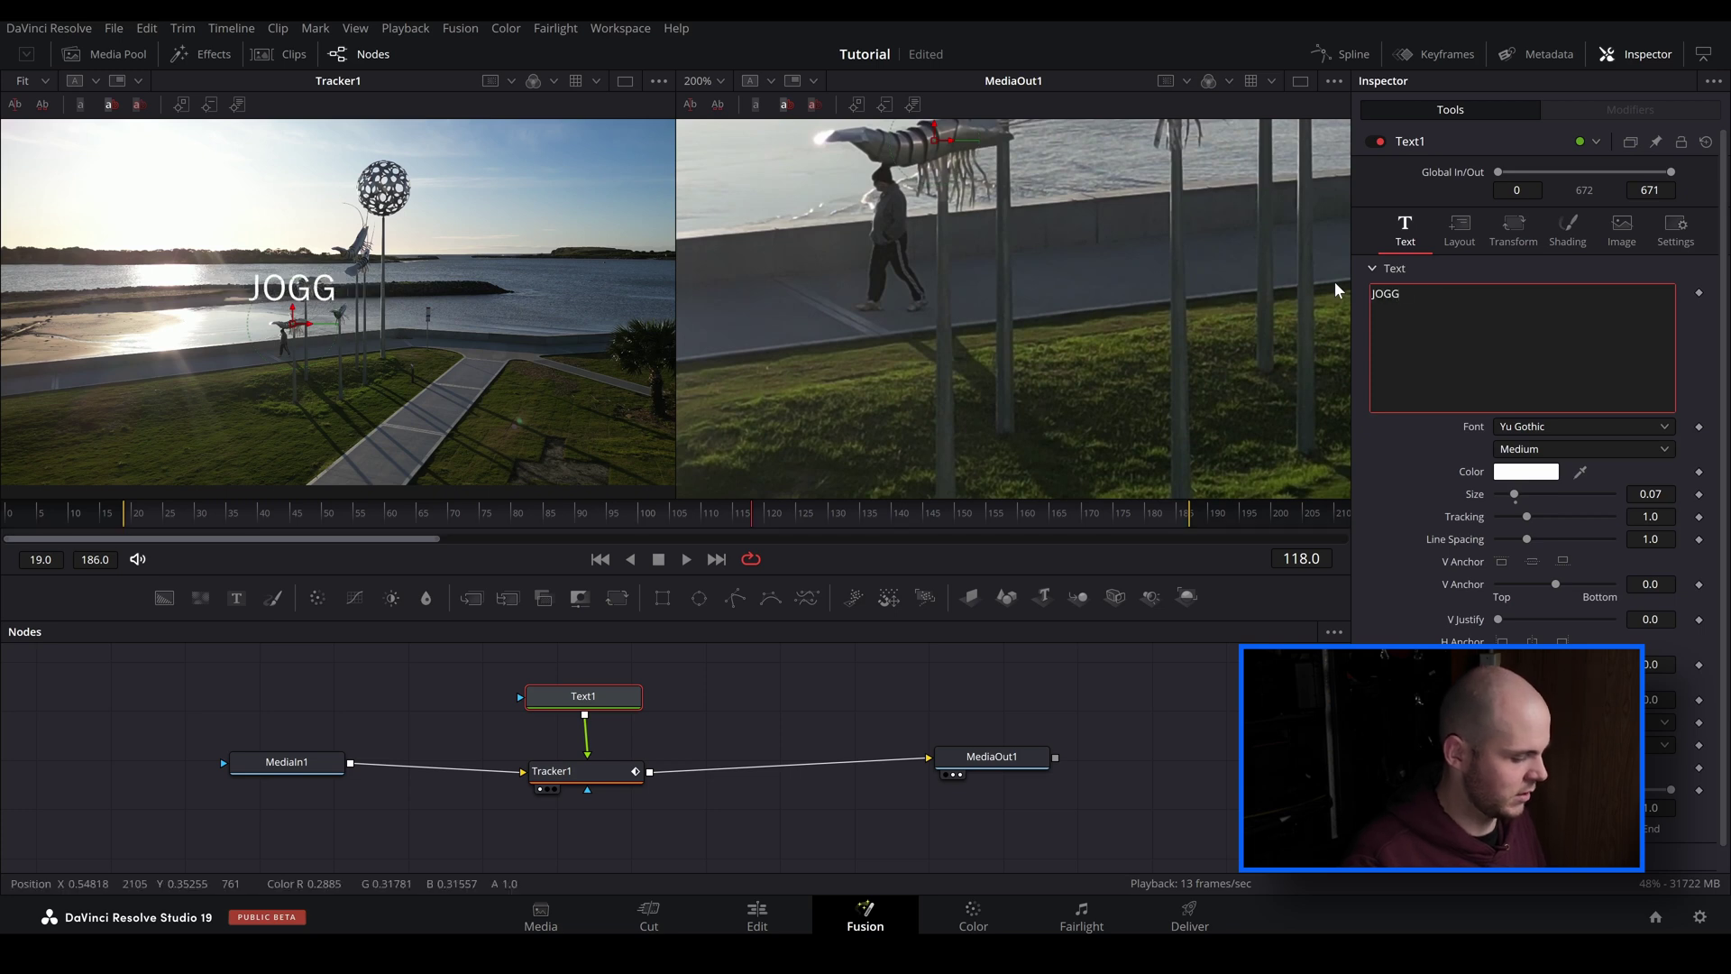
pyautogui.write('ER')
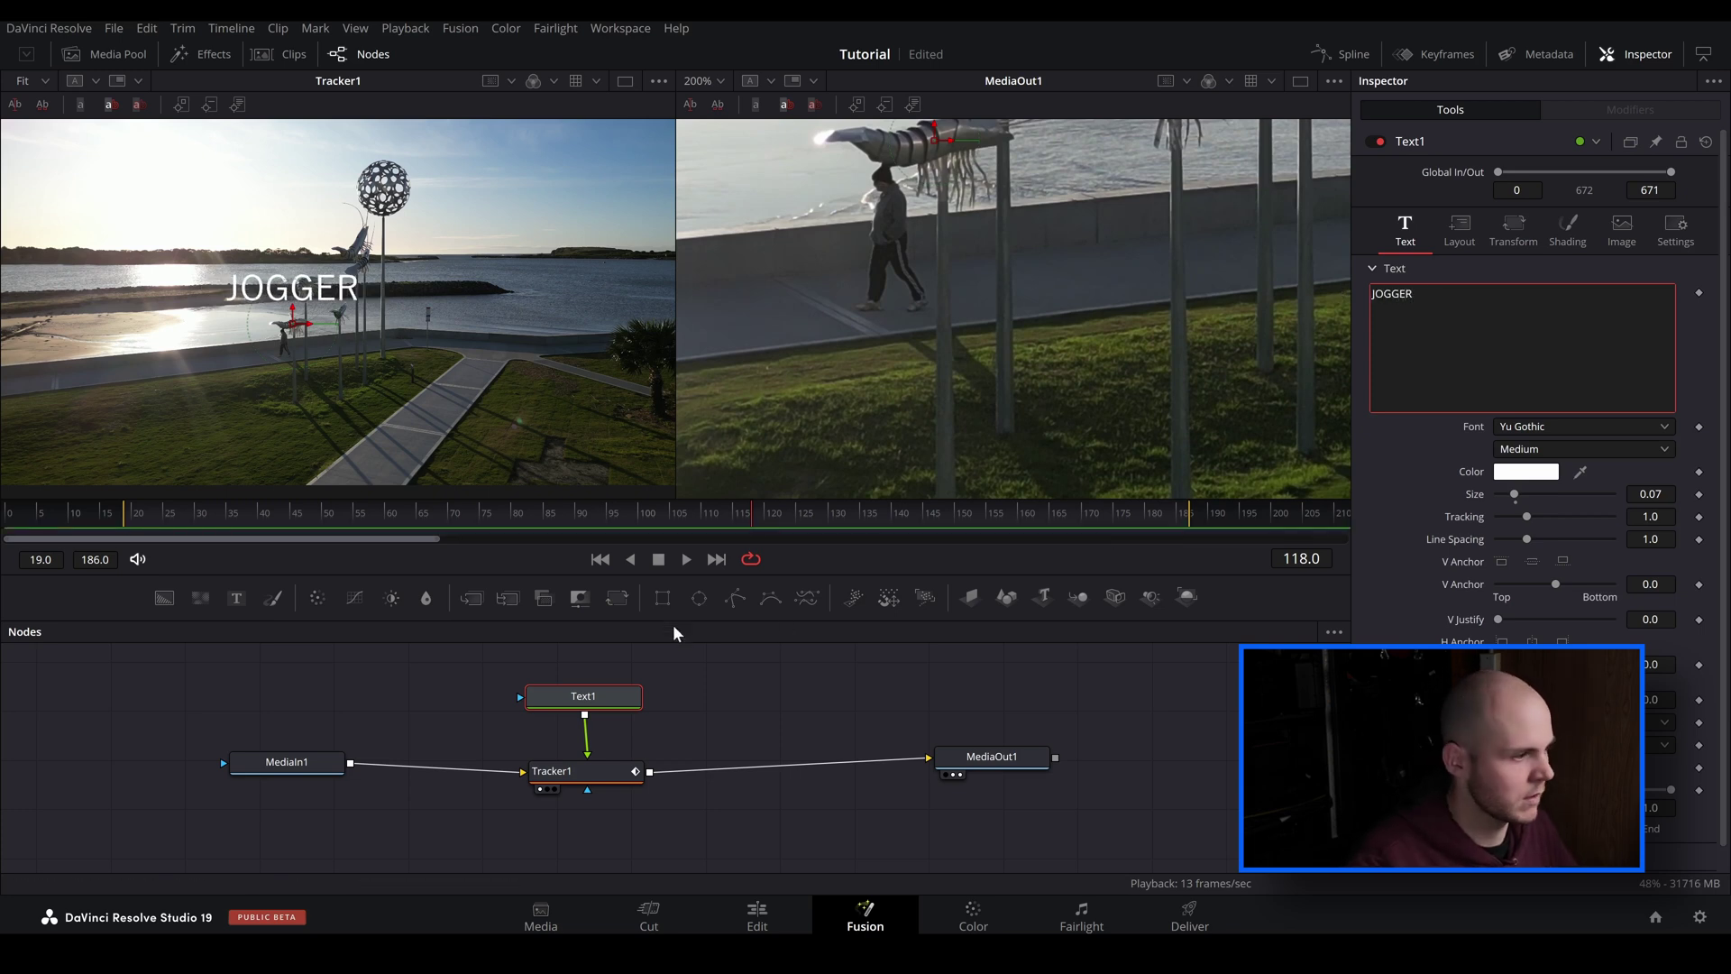
pyautogui.moveTo(643, 530); pyautogui.dragTo(255, 564)
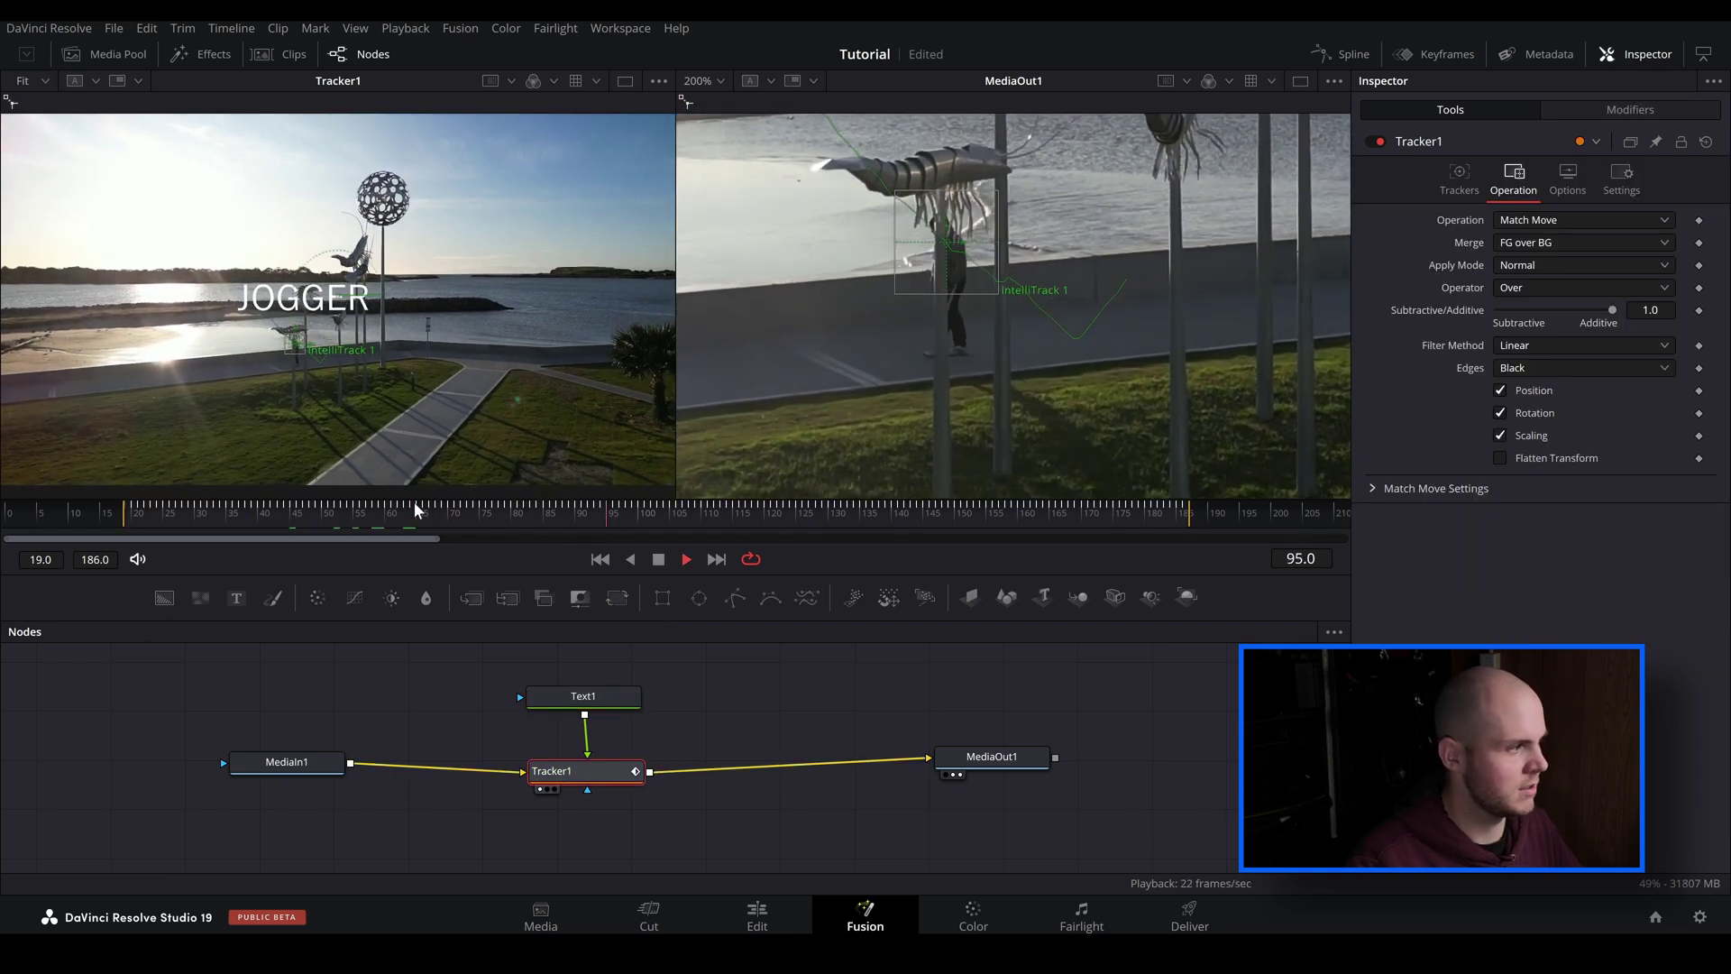
pyautogui.moveTo(581, 494); pyautogui.dragTo(294, 521)
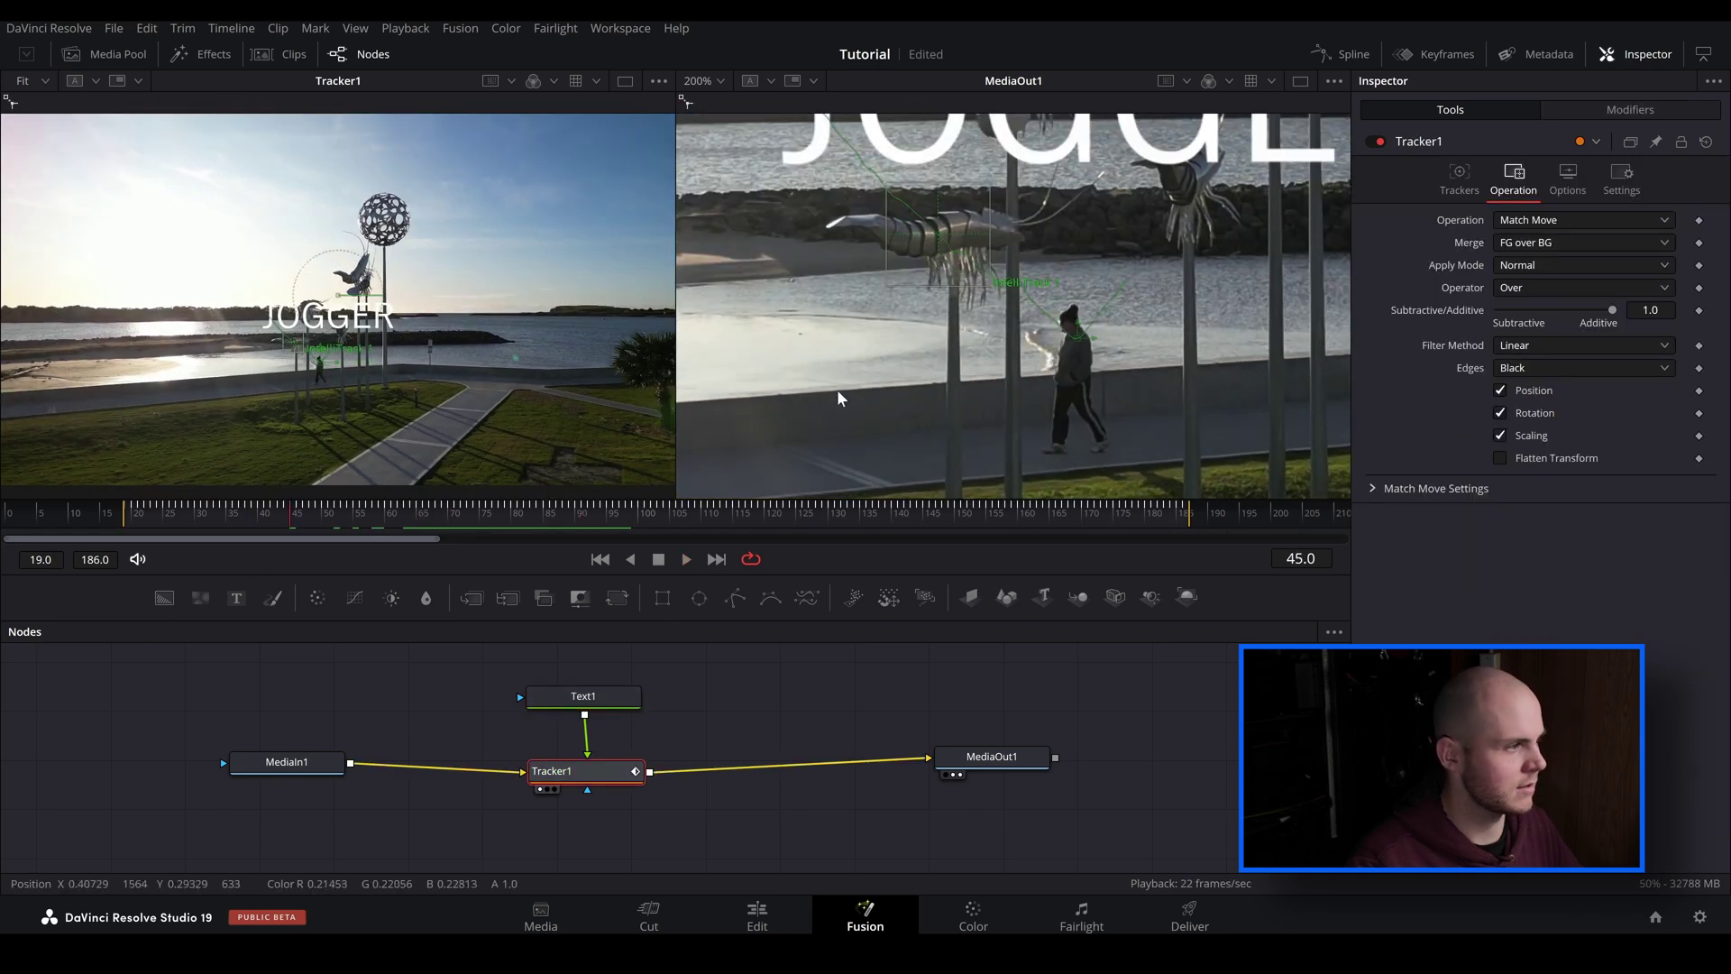
pyautogui.press('space')
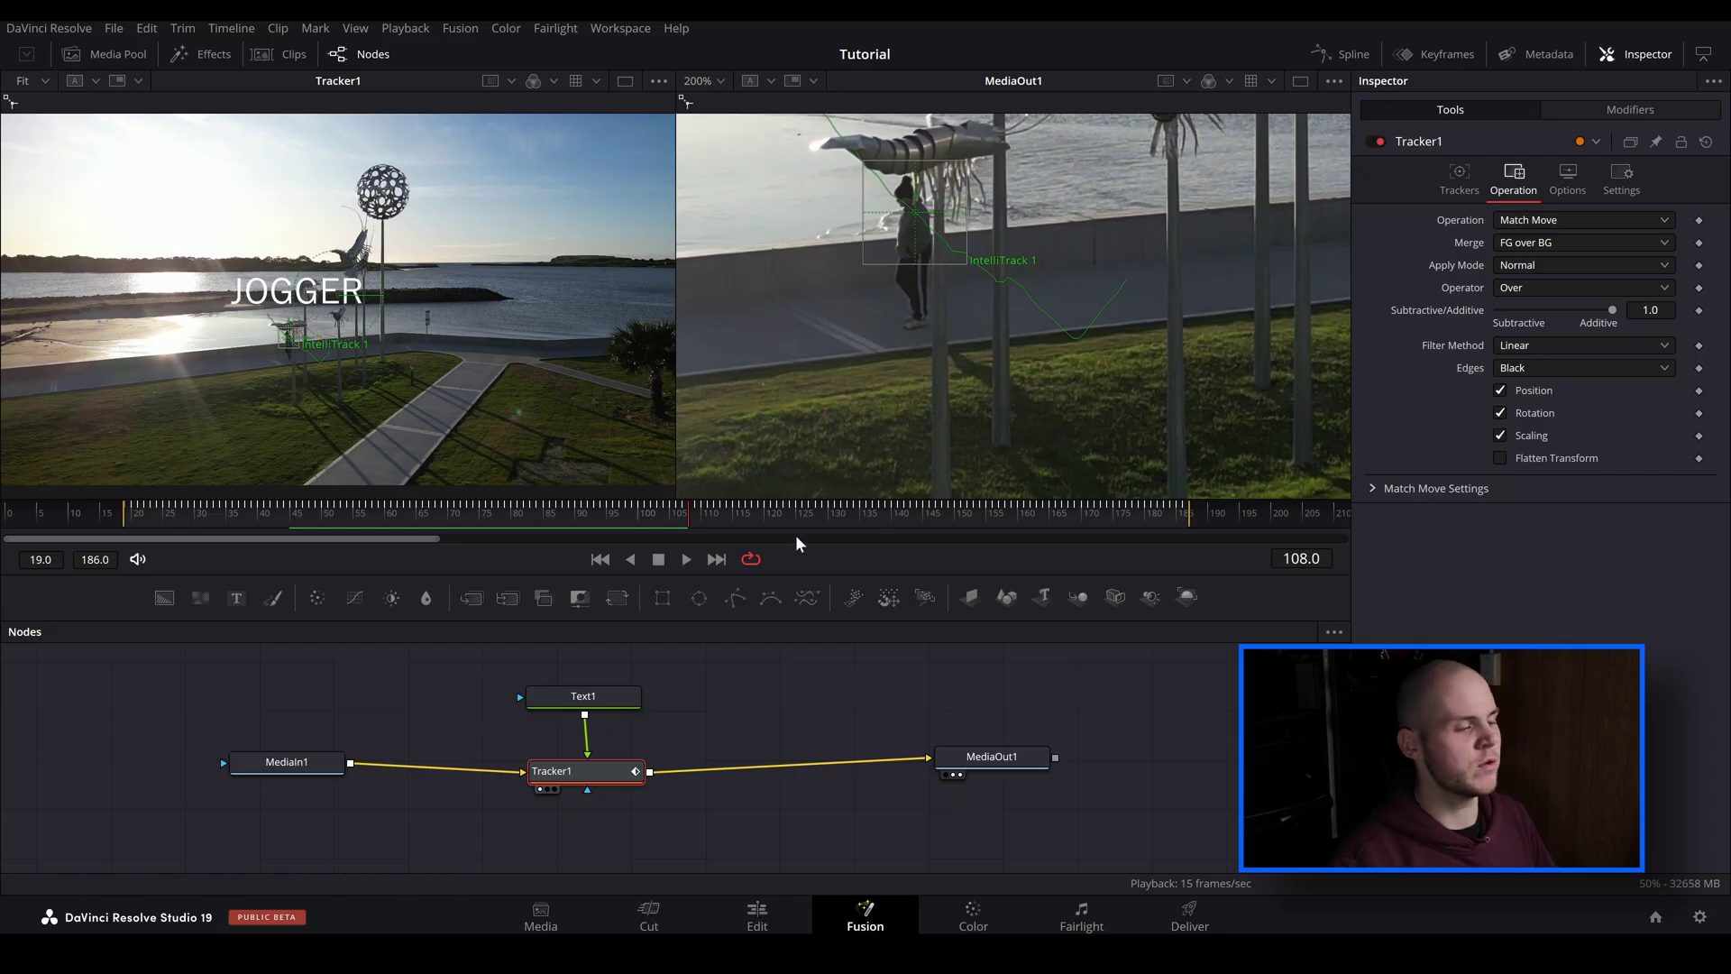
# Preview the drift-car clip on the Edit page, then move to Fairlight to see its audio
pyautogui.click(735, 914)
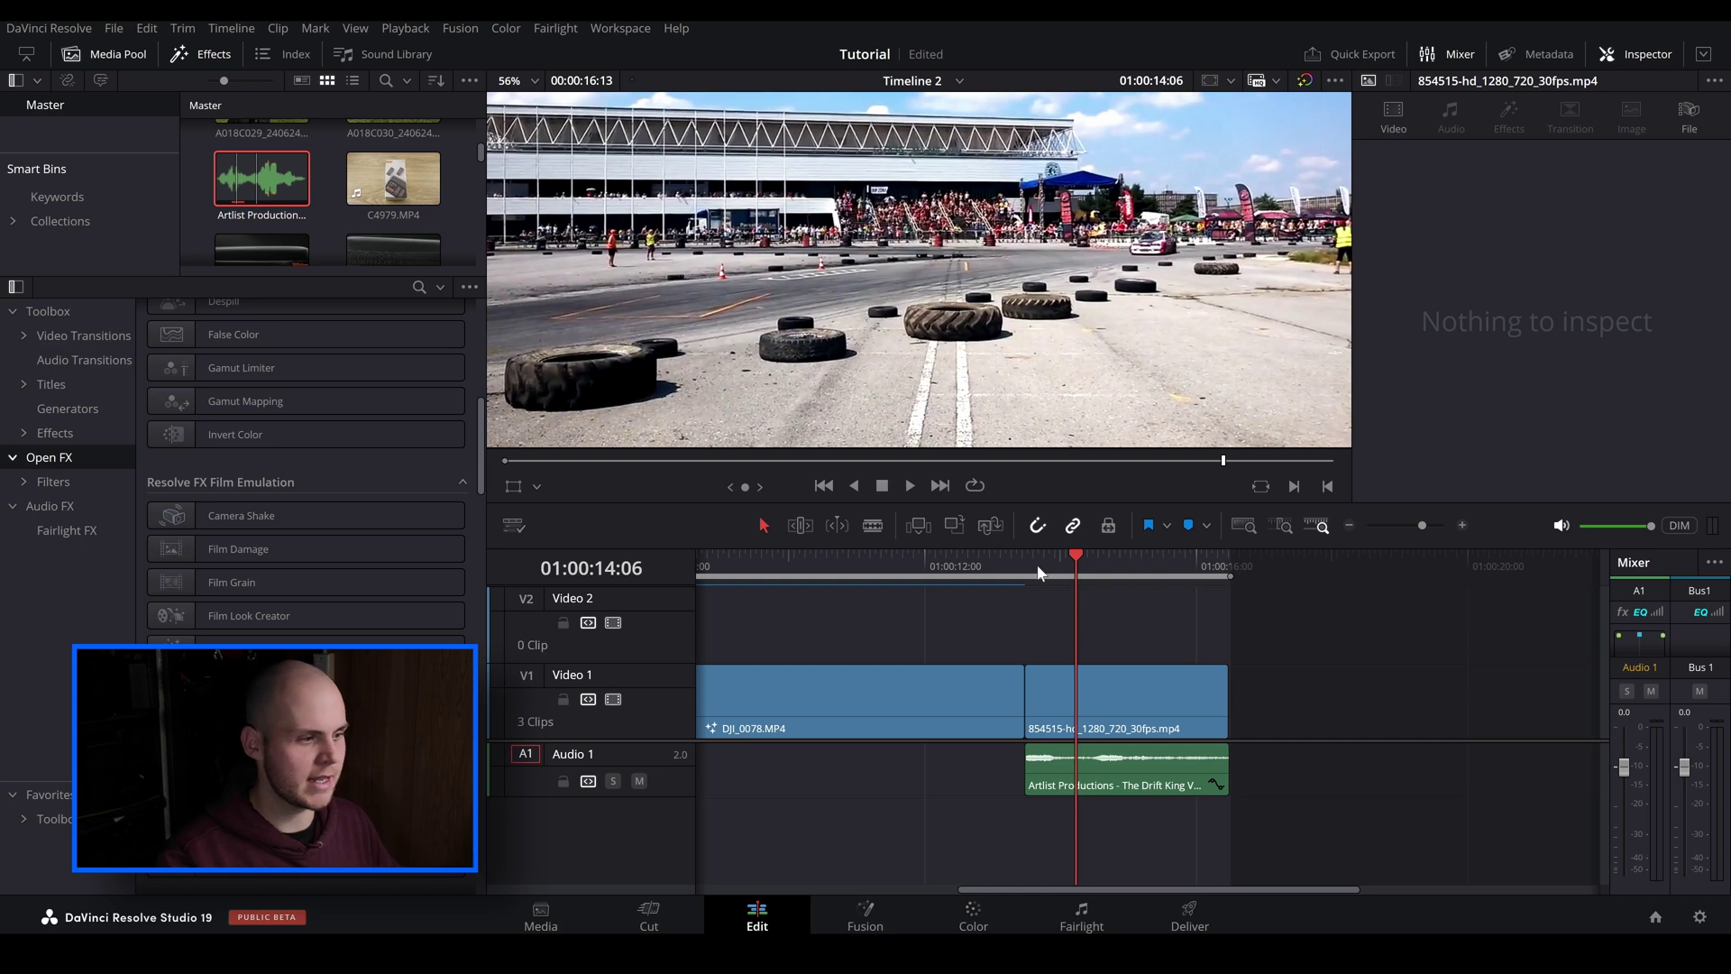
pyautogui.click(1037, 568)
pyautogui.press('space')
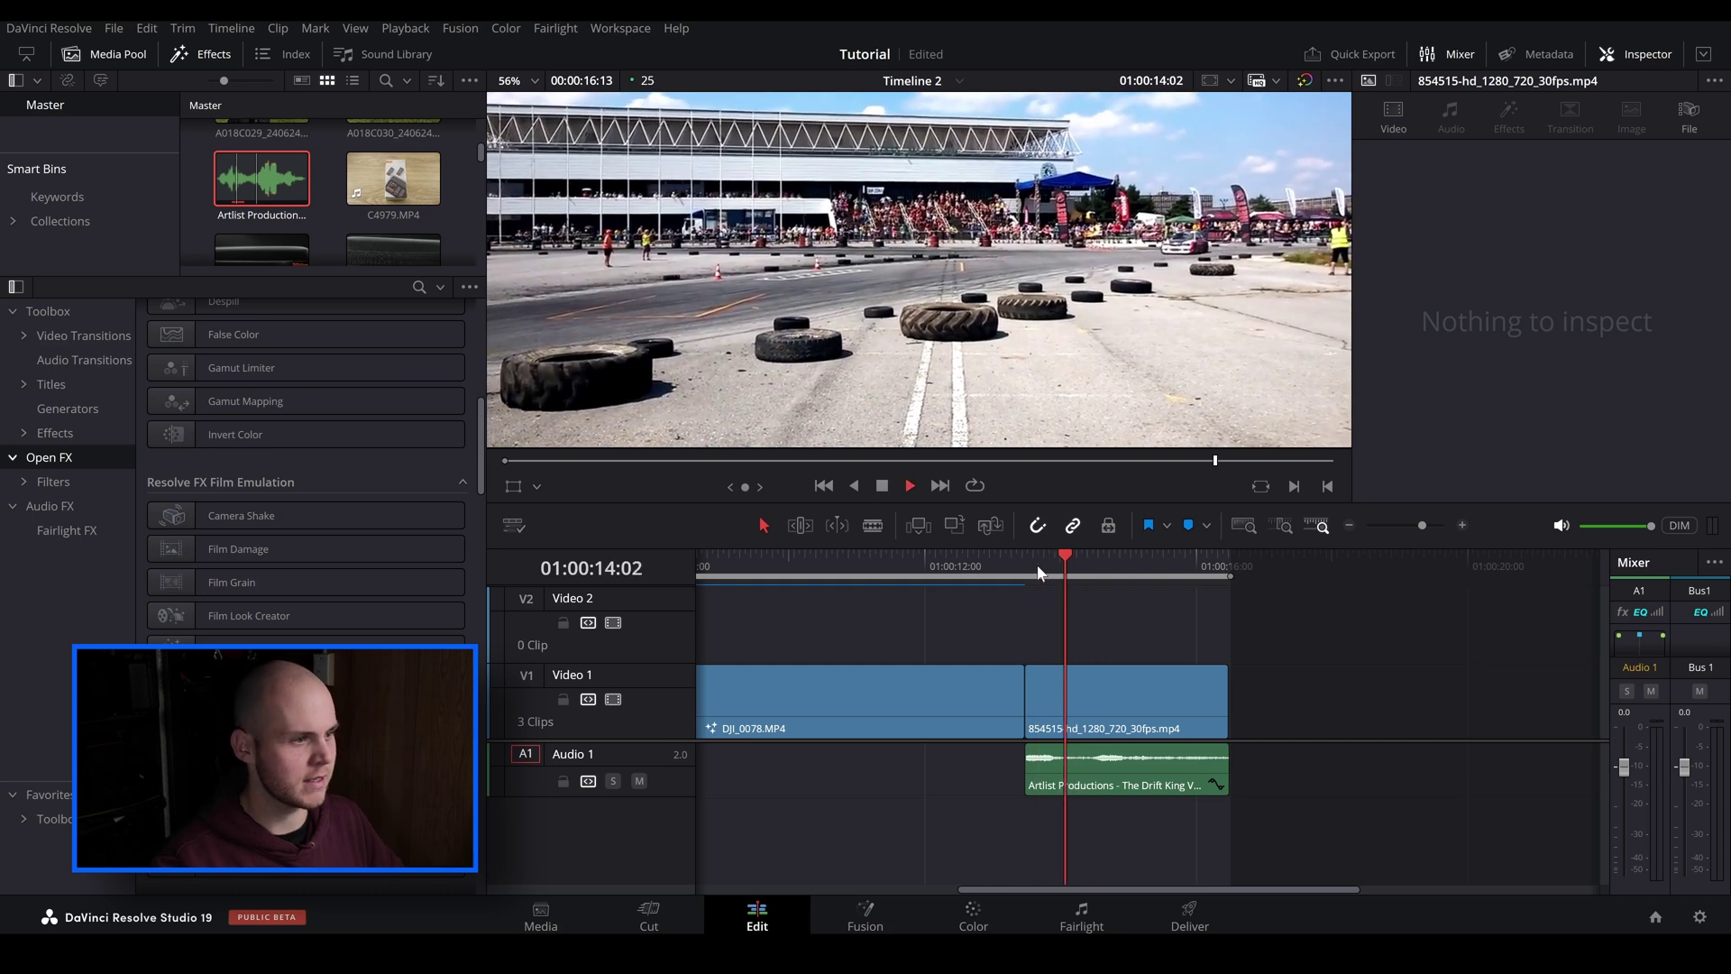
pyautogui.press('space')
pyautogui.press('b')
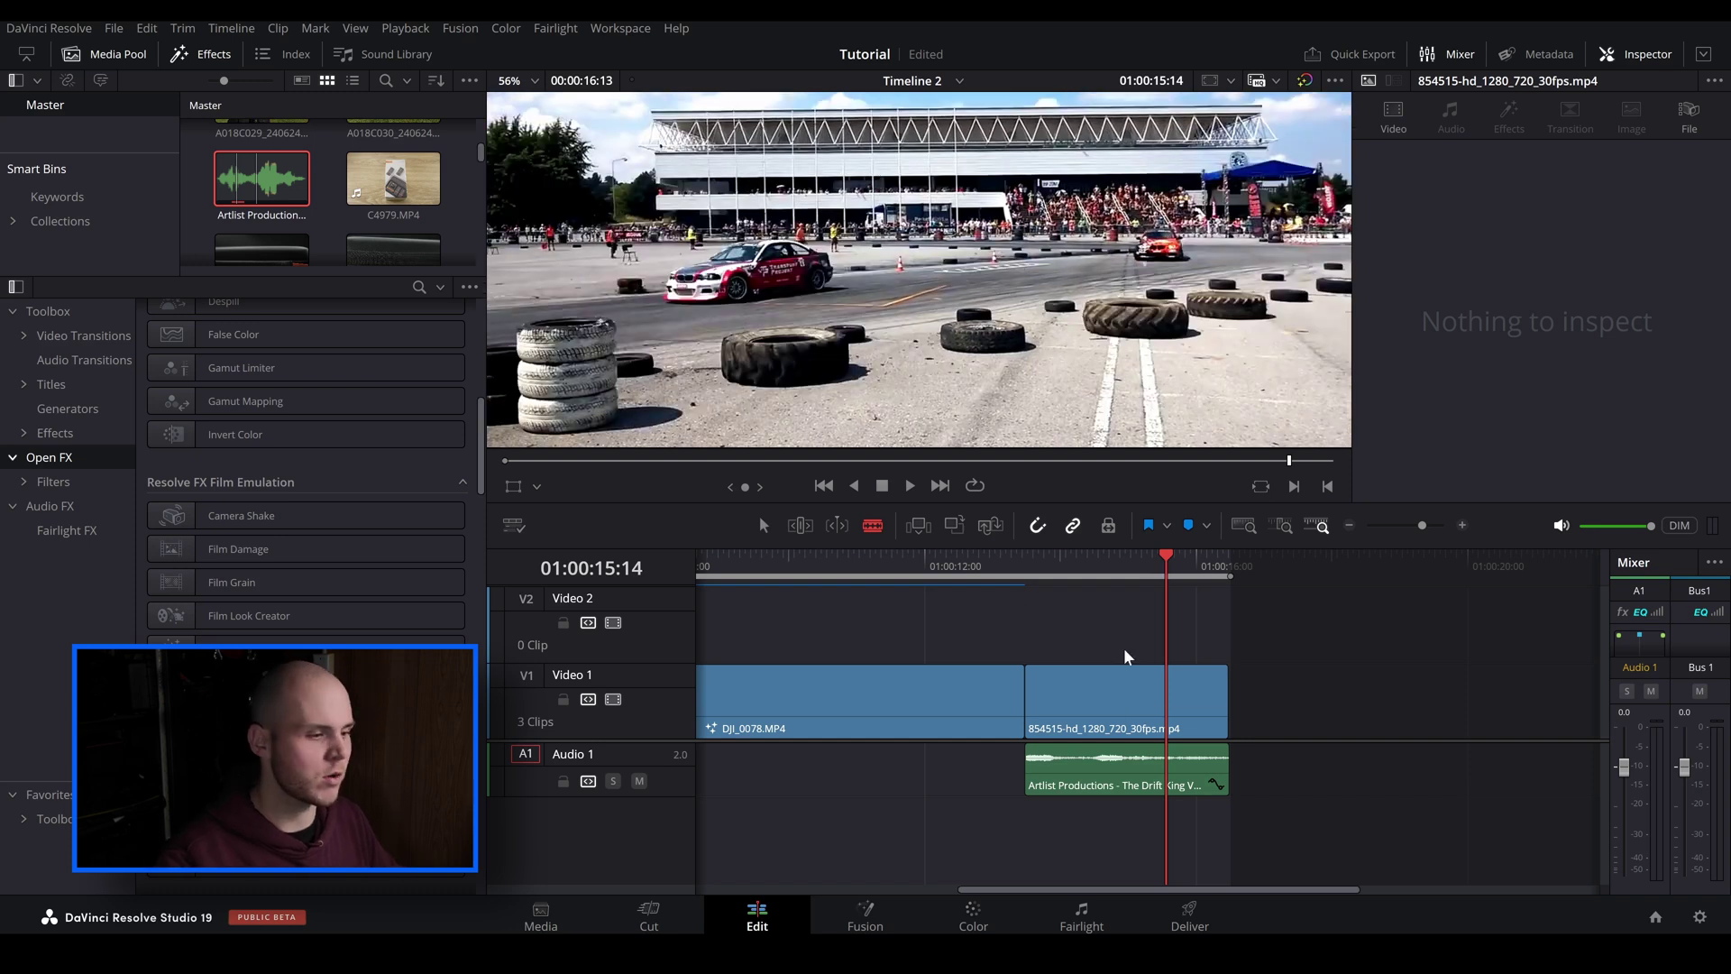
pyautogui.click(1082, 922)
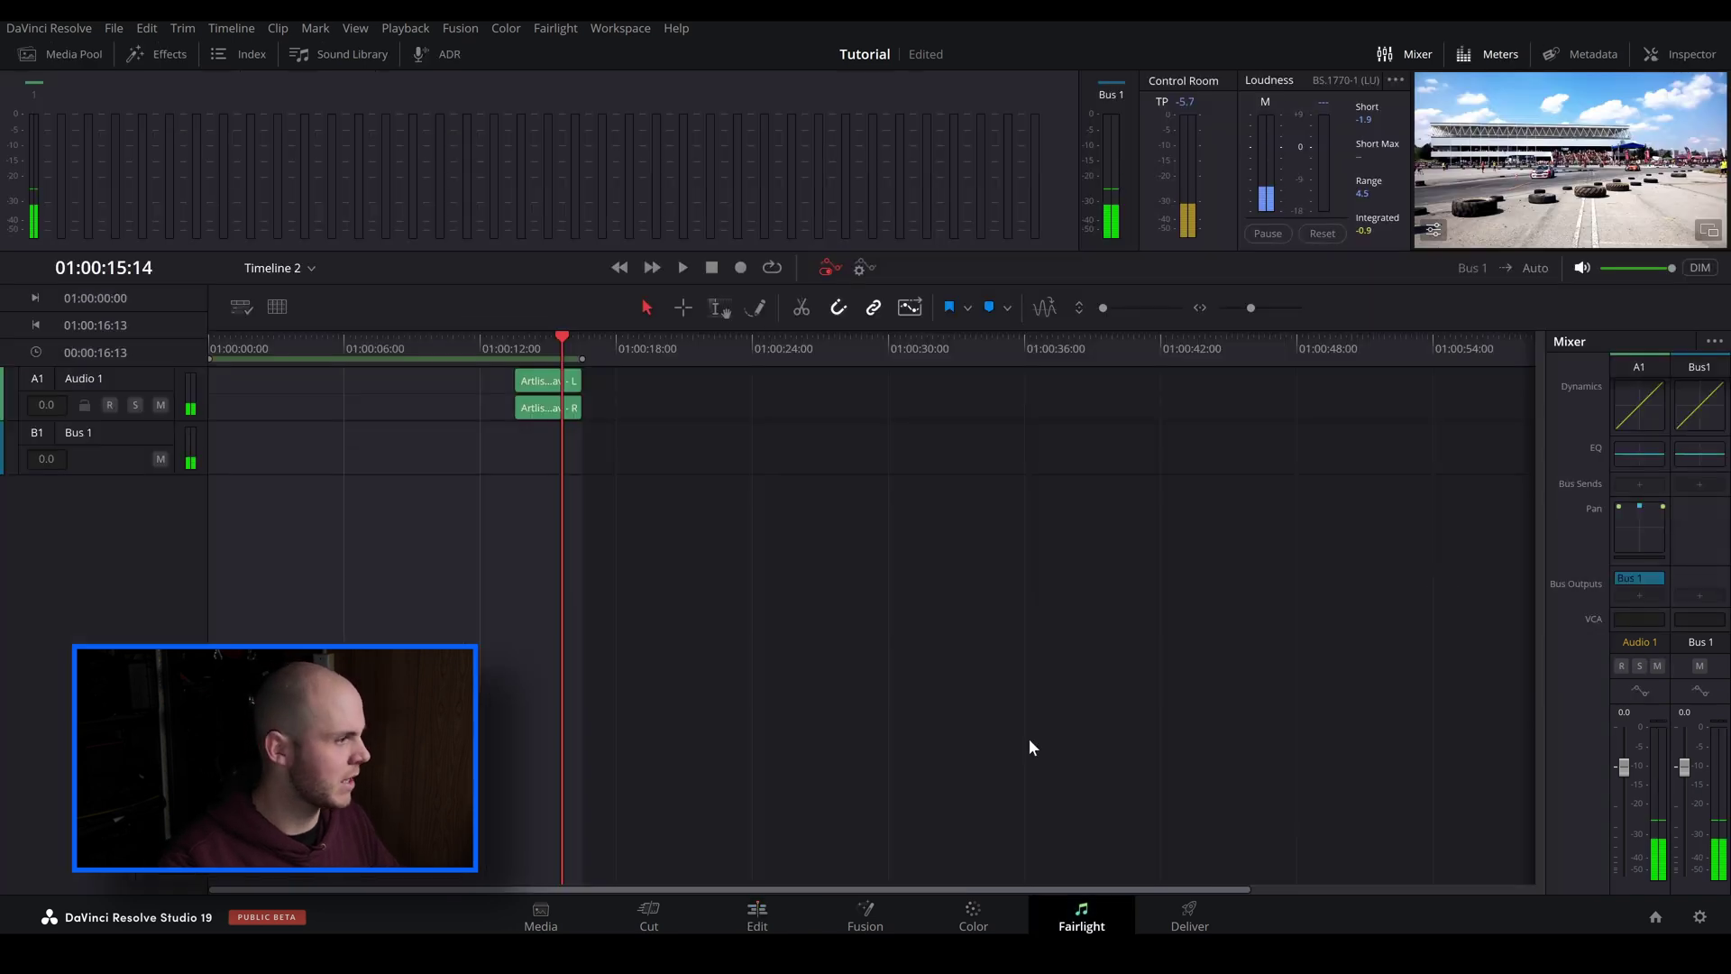
# Set an in point on the drift clip's first frame
pyautogui.moveTo(538, 355)
pyautogui.mouseDown()
pyautogui.moveTo(488, 341)
pyautogui.moveTo(522, 326)
pyautogui.mouseUp()
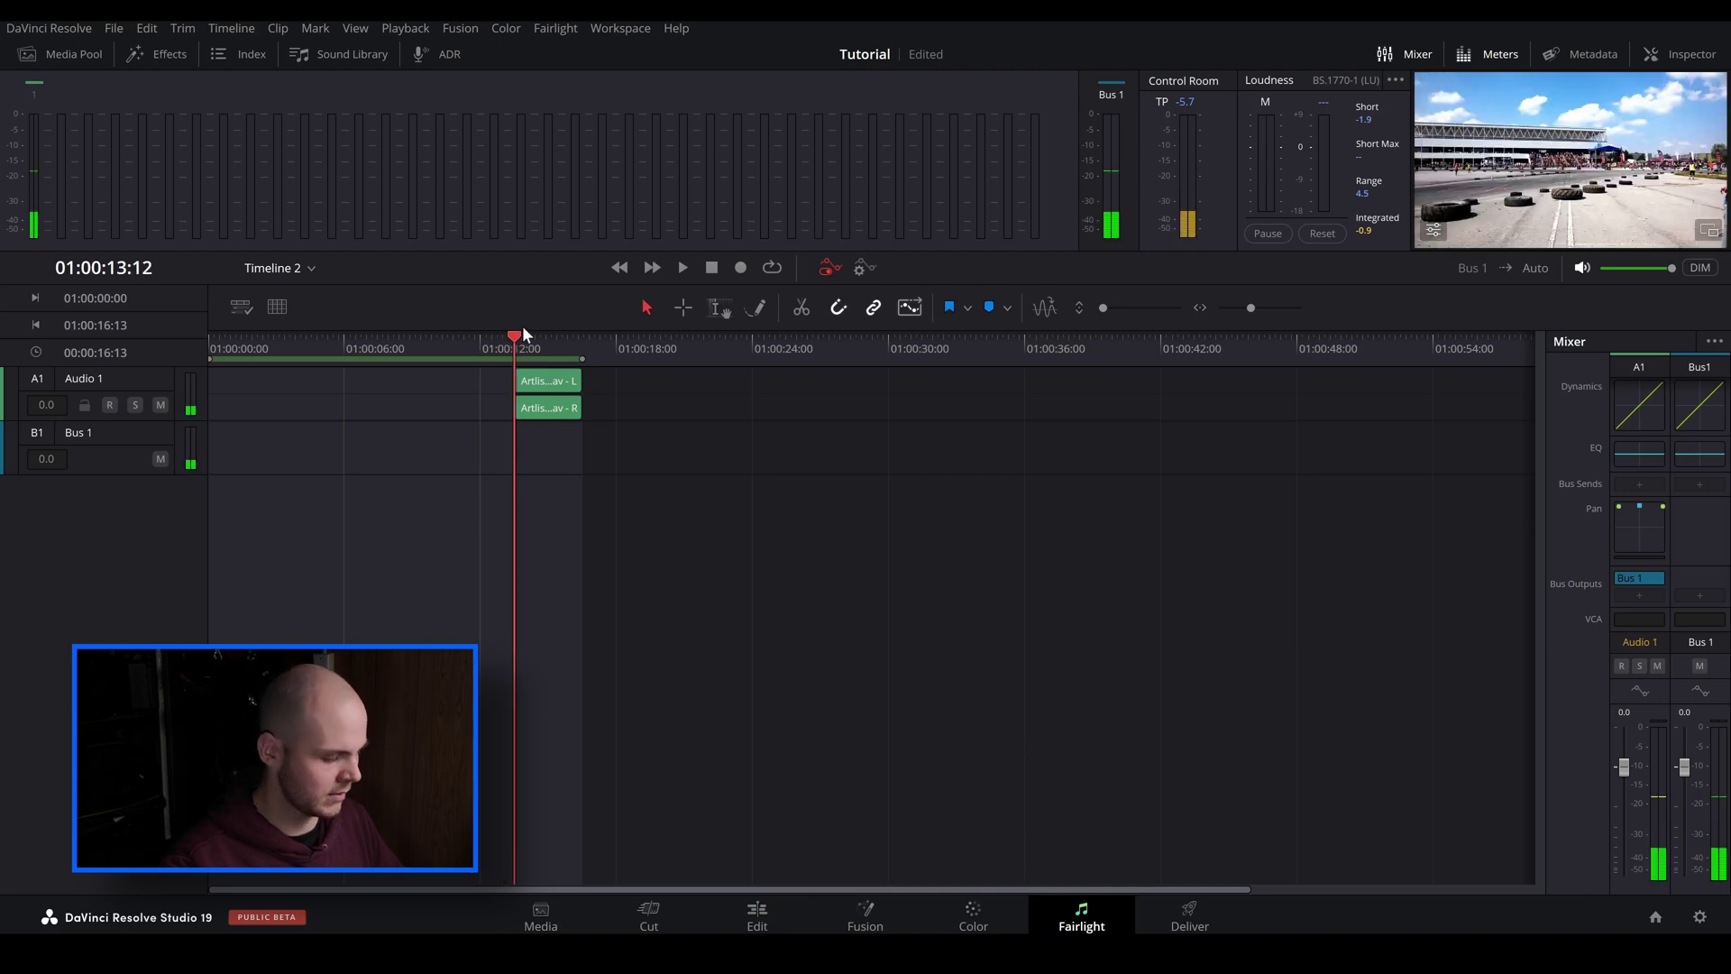
pyautogui.press('Left')
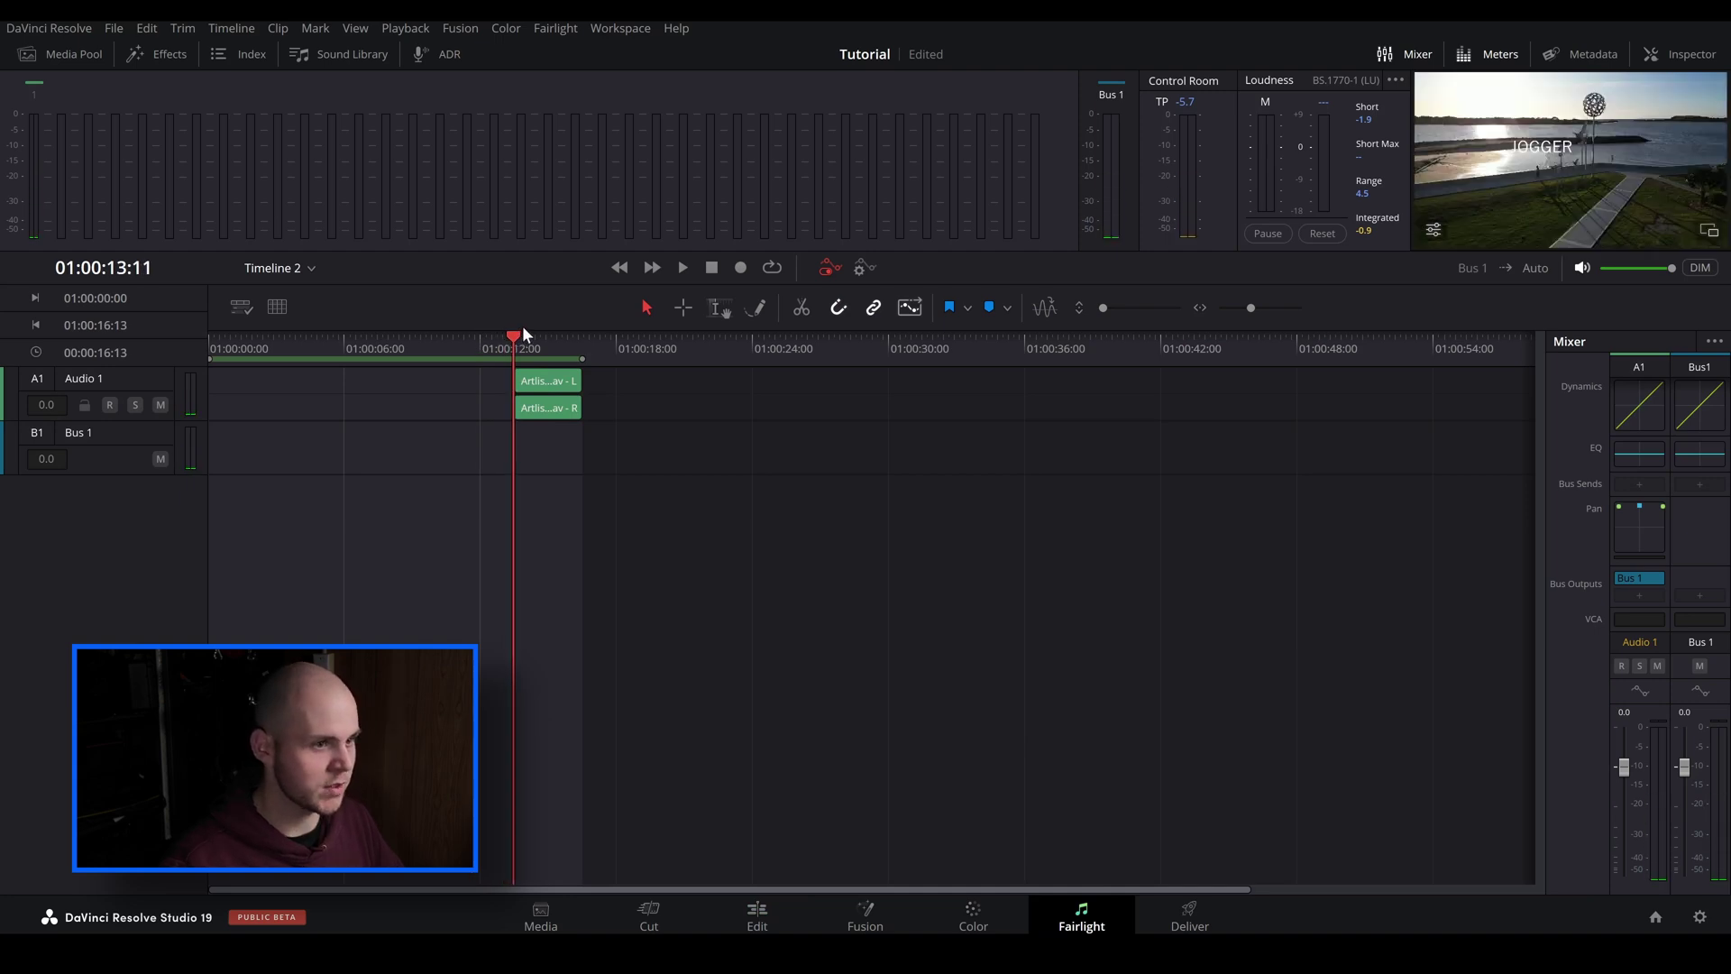
pyautogui.press('Right')
pyautogui.press('i')
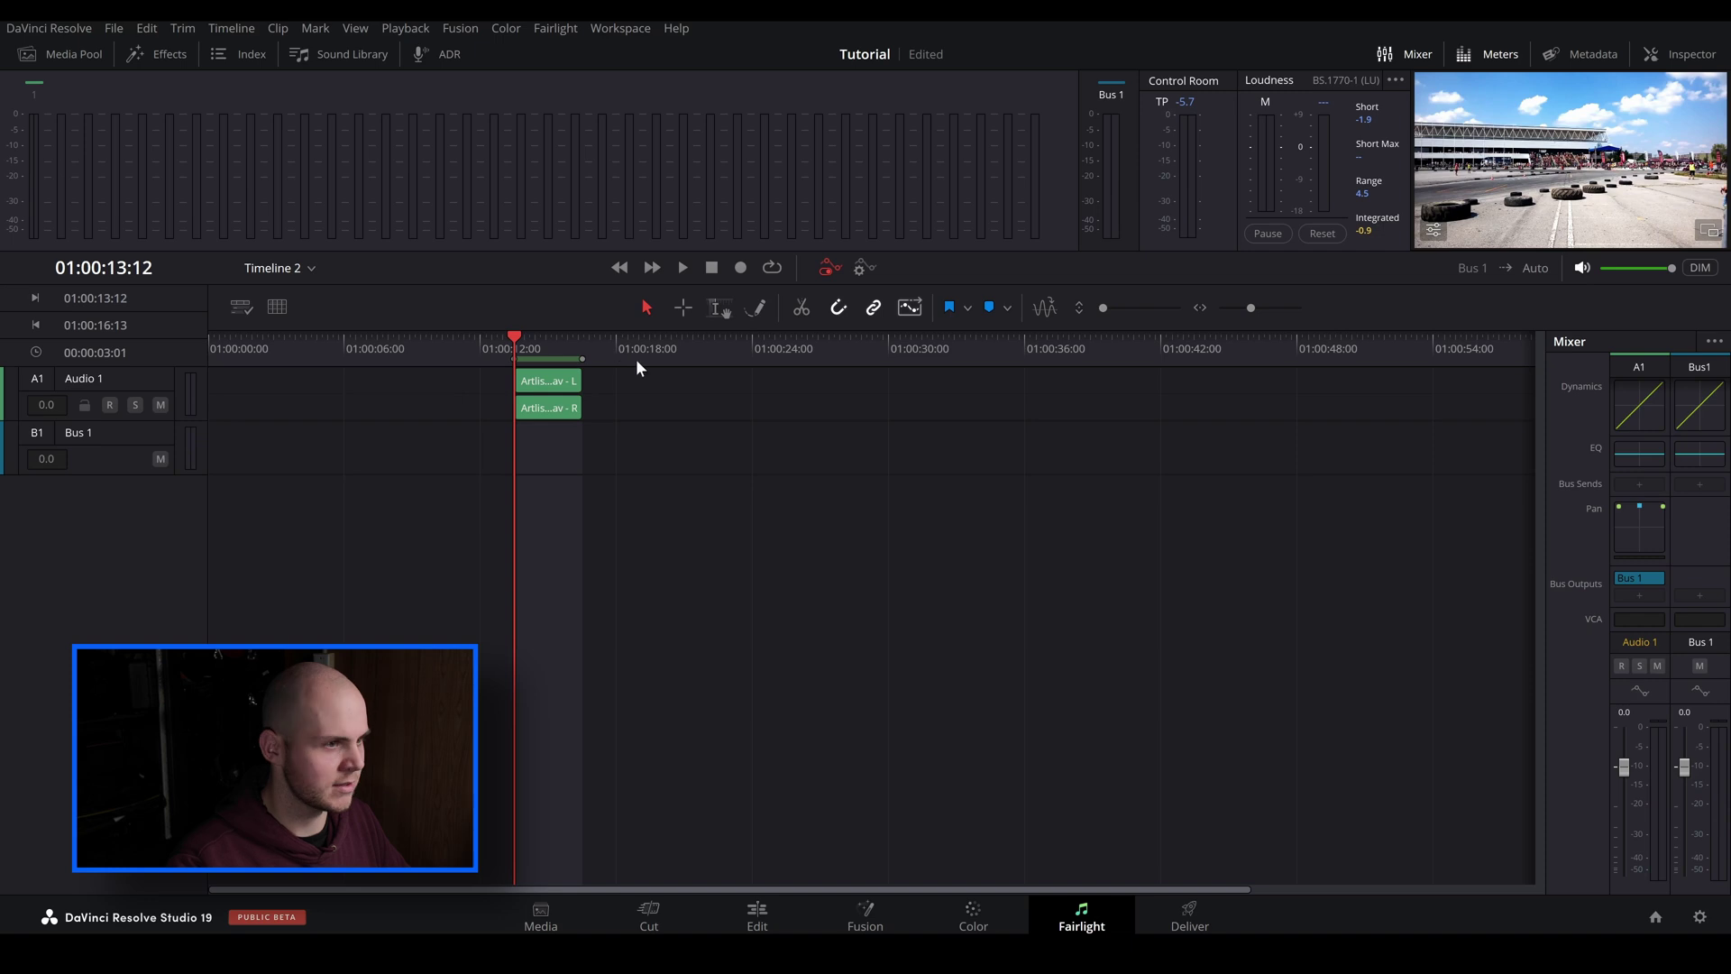
# Float the viewer into a larger window and enable Show Tracker Controls
pyautogui.click(1711, 232)
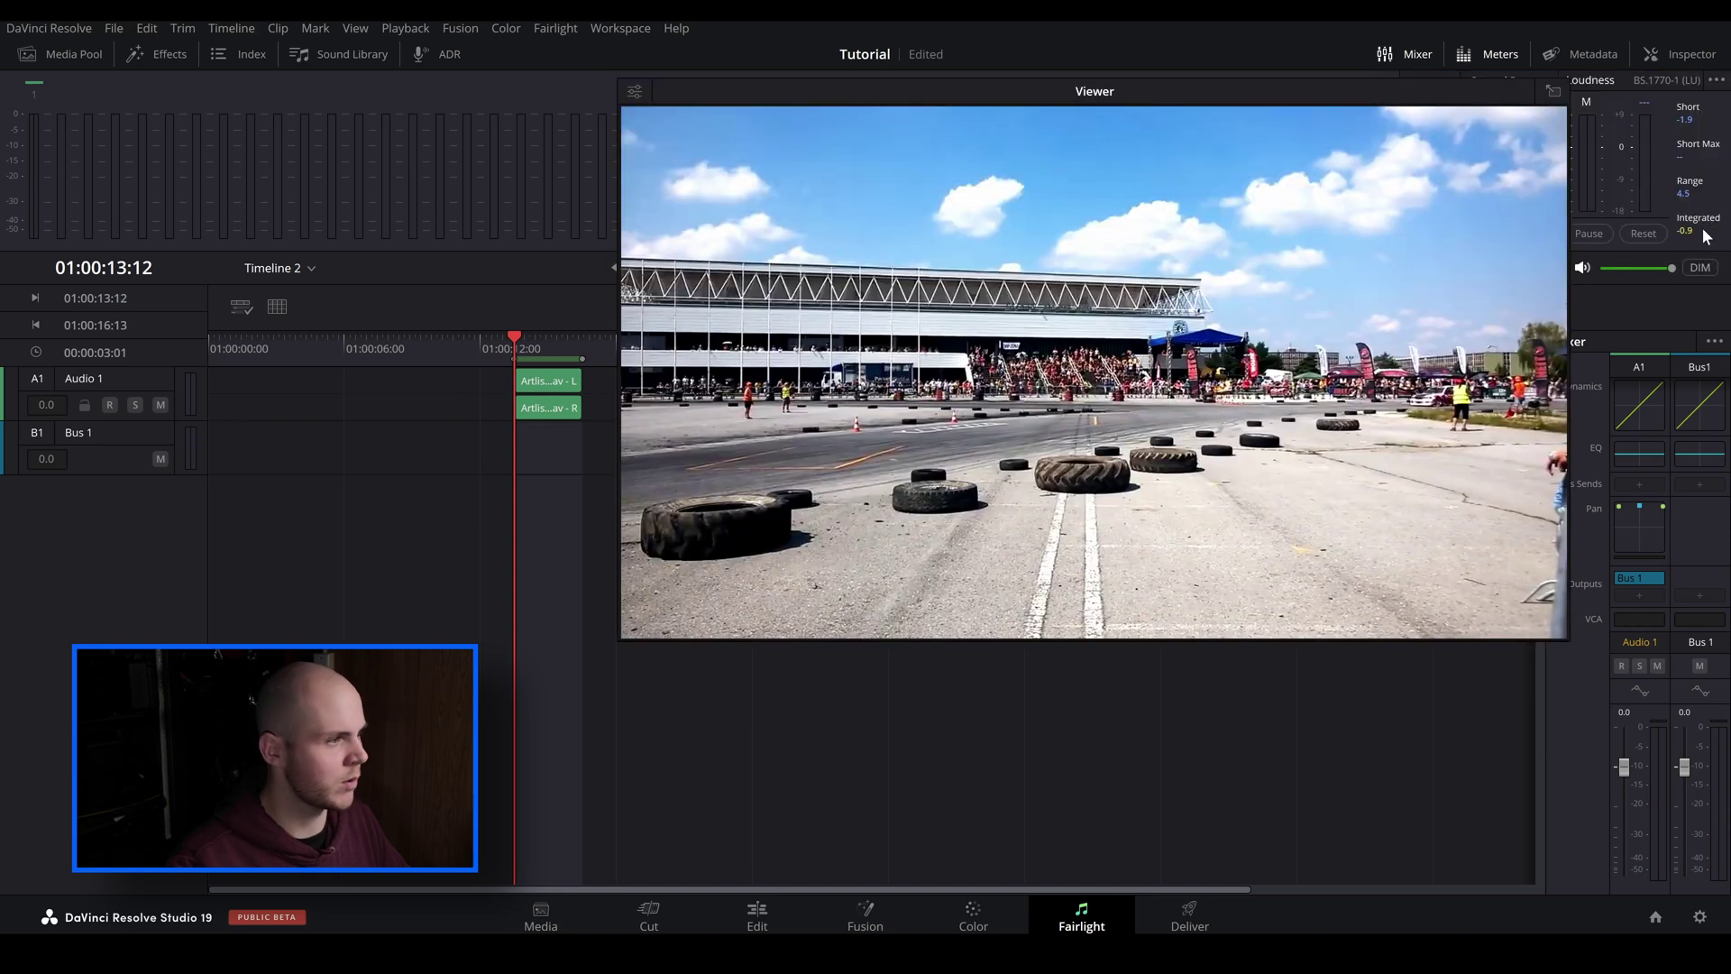
pyautogui.click(638, 92)
pyautogui.click(667, 116)
pyautogui.click(635, 90)
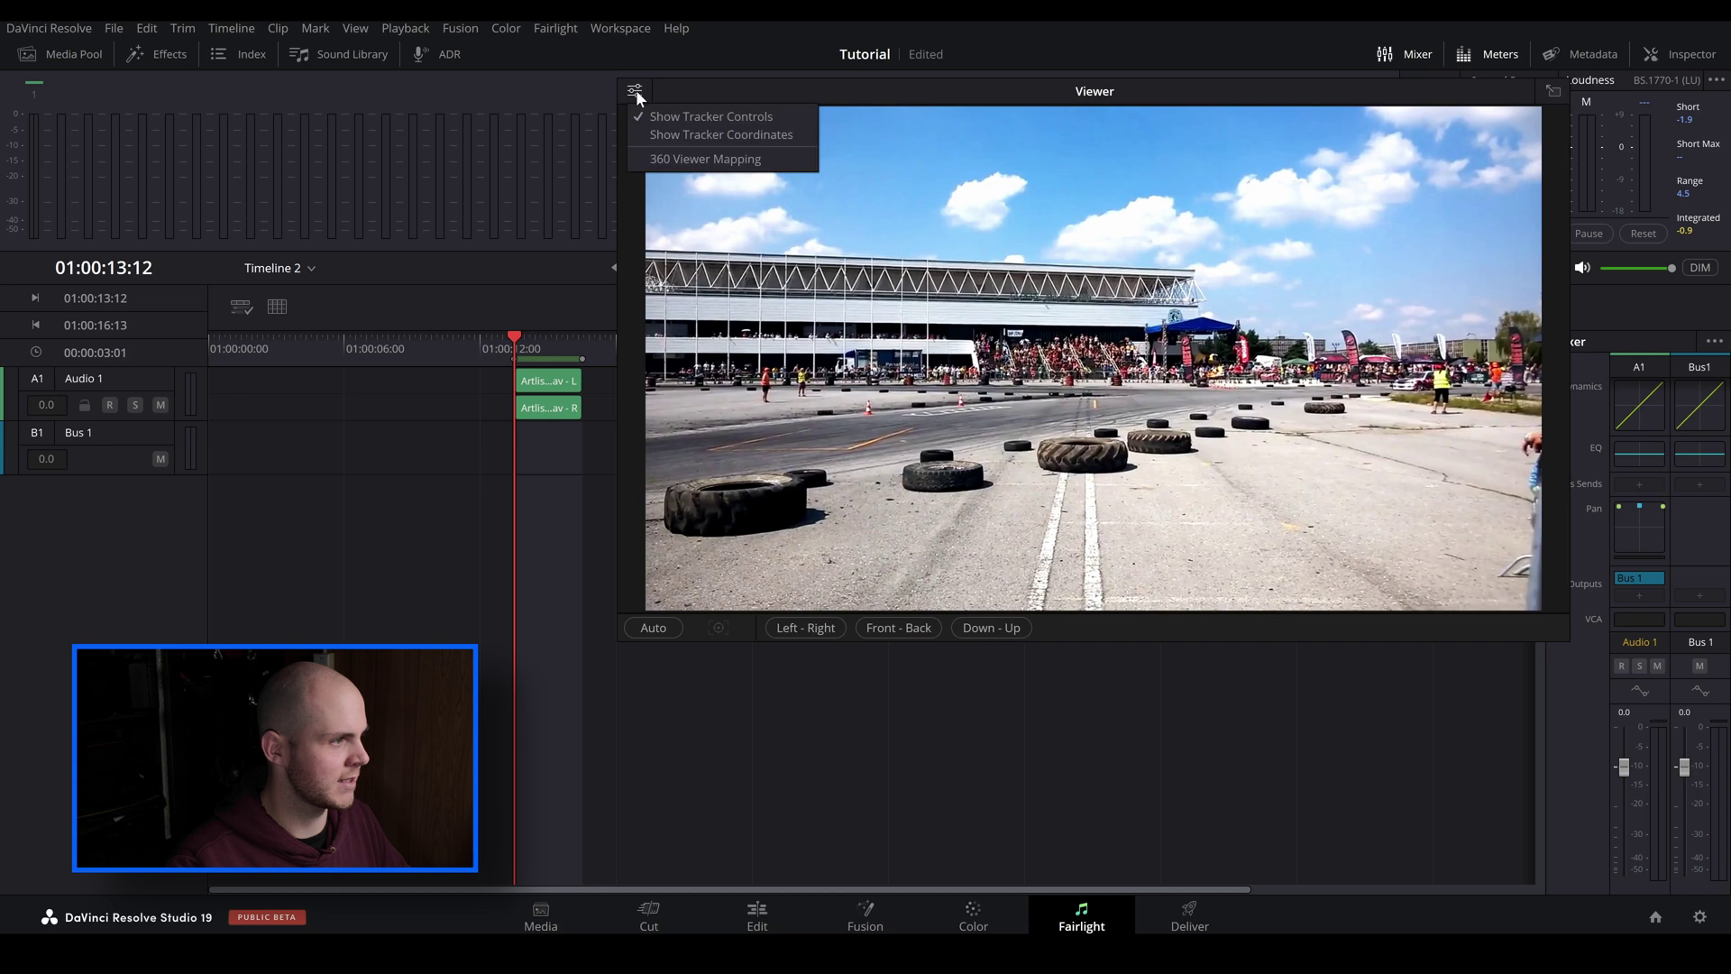
pyautogui.click(678, 137)
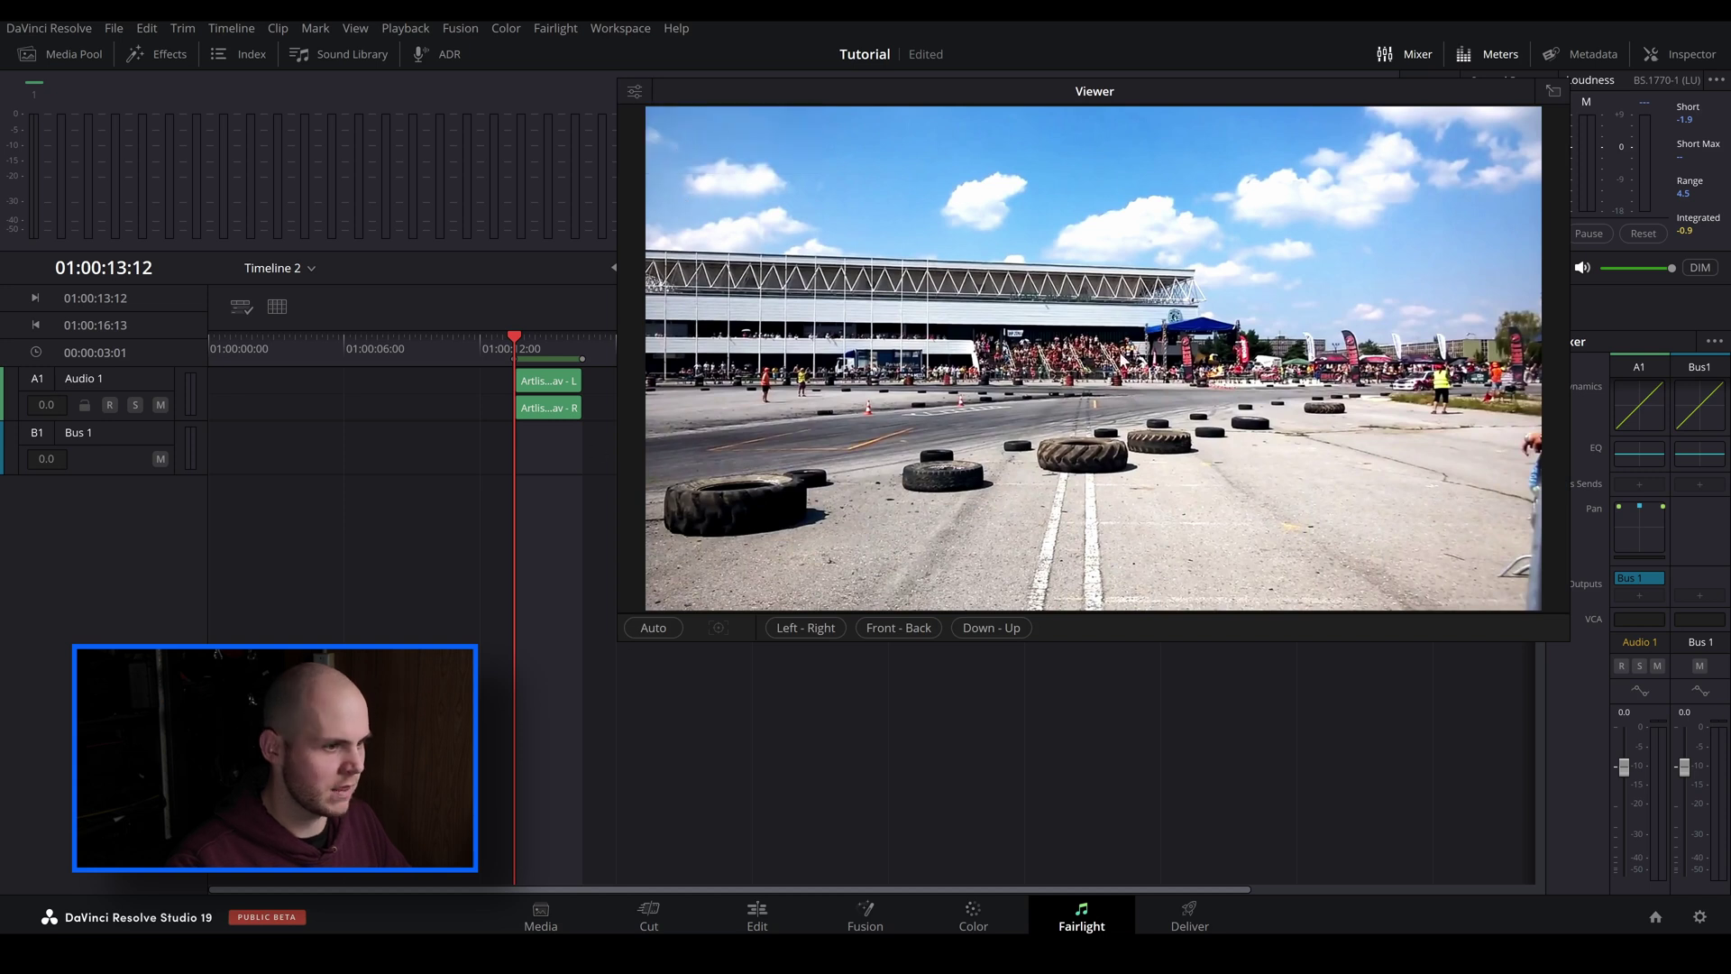
# Turn on Auto Left-Right pan tracking and place the Audio 1 pan point on the car
pyautogui.click(649, 630)
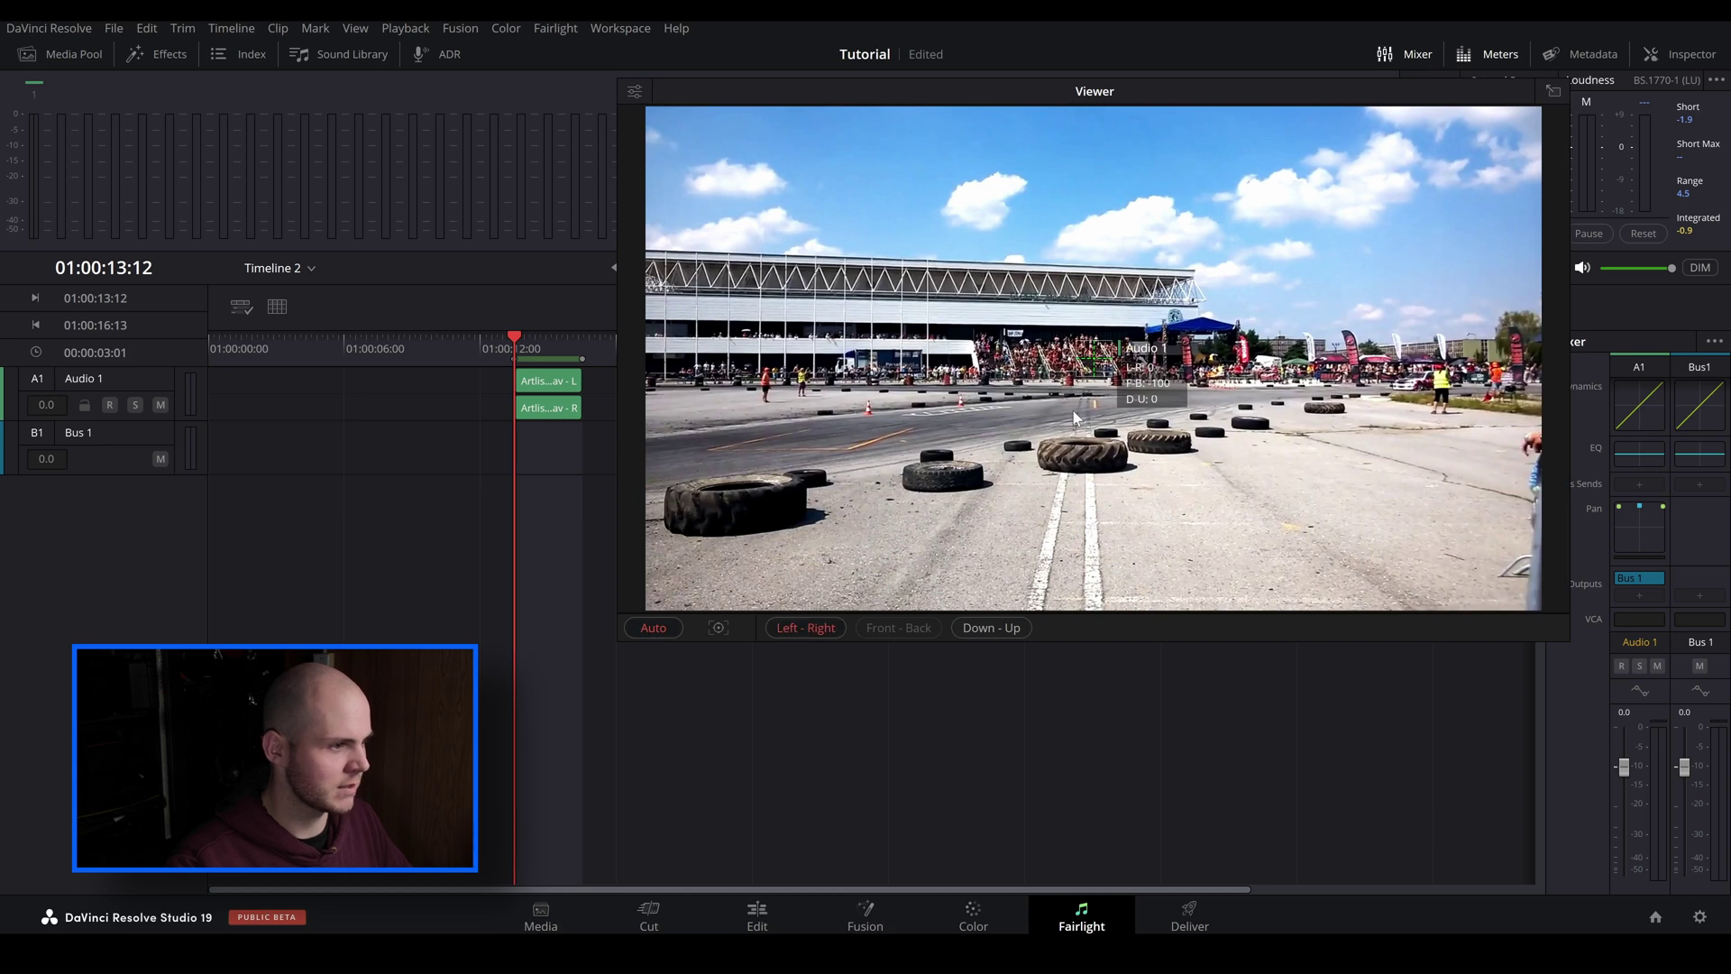
pyautogui.moveTo(1097, 361); pyautogui.dragTo(1415, 387)
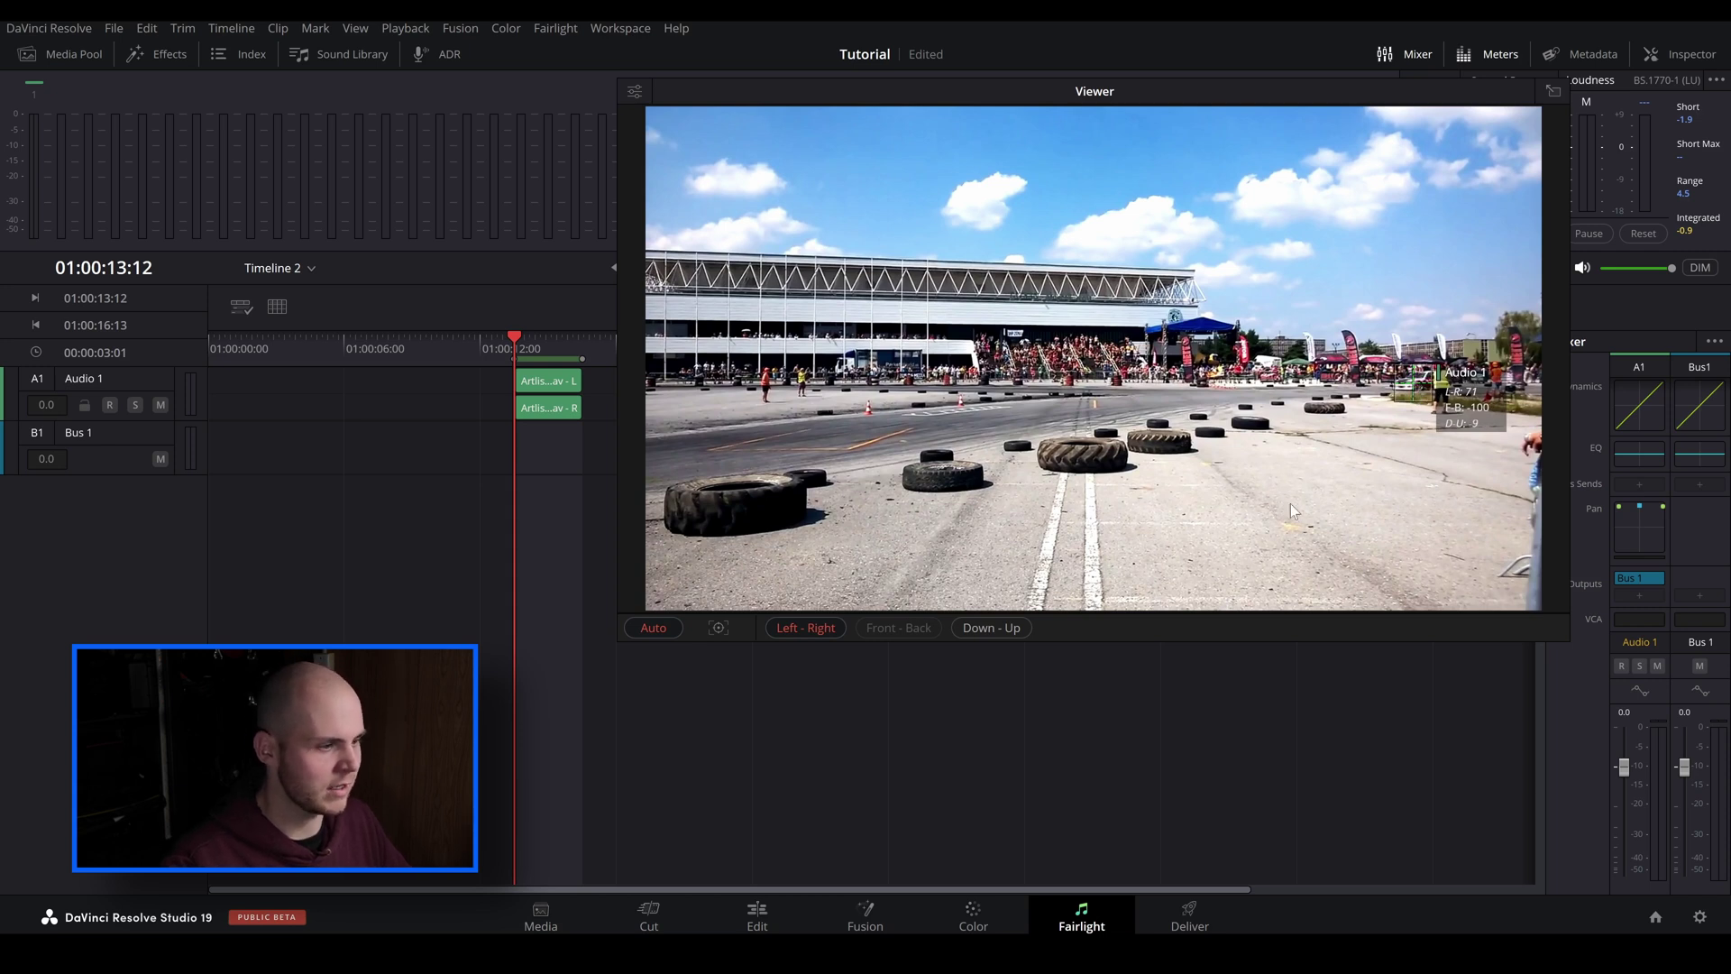
pyautogui.click(718, 628)
pyautogui.press('Return')
pyautogui.click(132, 384)
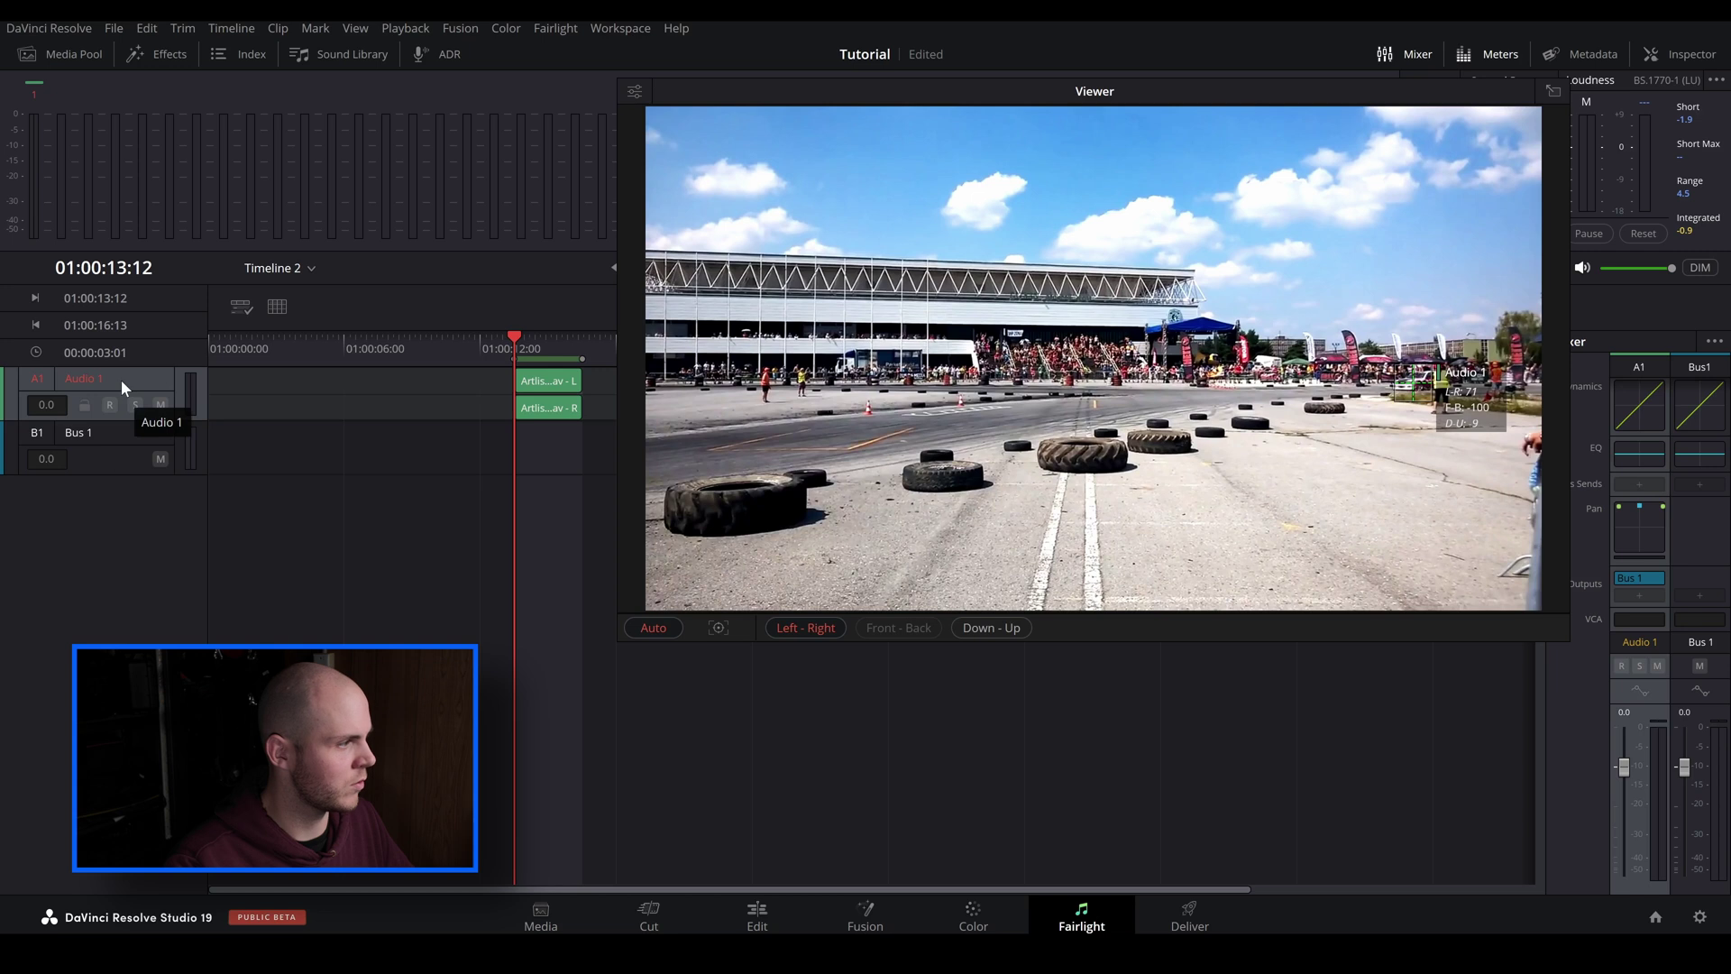
# Generate IntelliTrack pan data for the car and play from the in point to hear the auto-pan
pyautogui.click(718, 627)
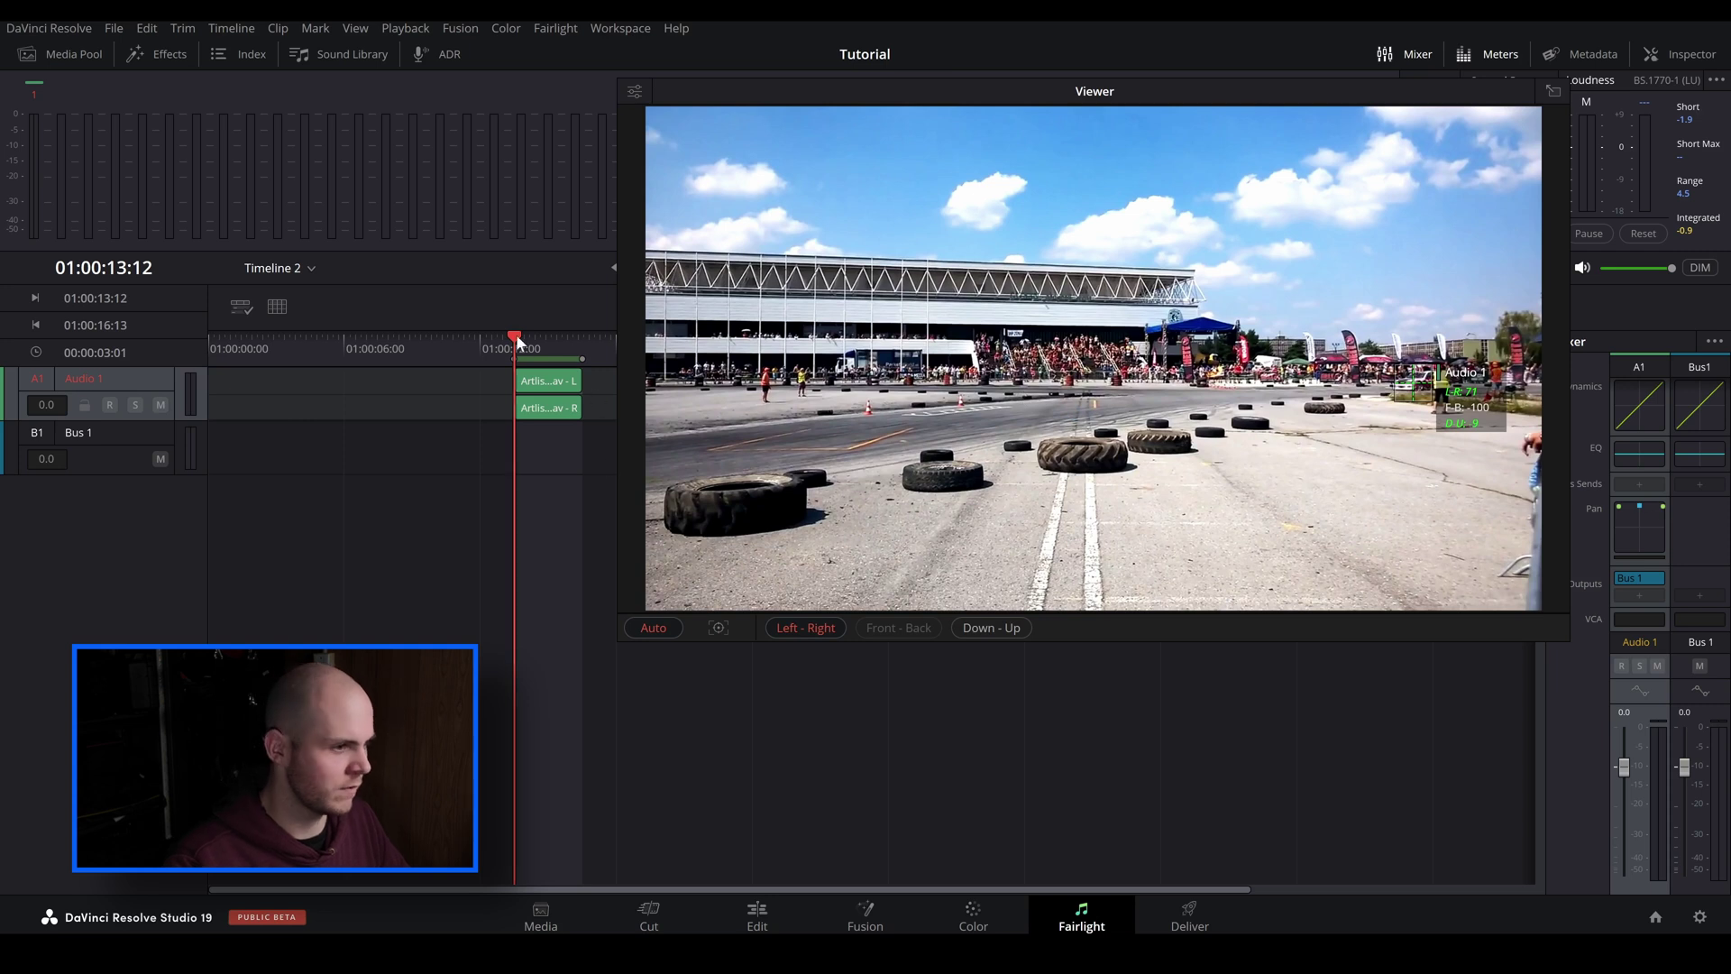
pyautogui.moveTo(516, 334); pyautogui.dragTo(546, 334)
pyautogui.press('space')
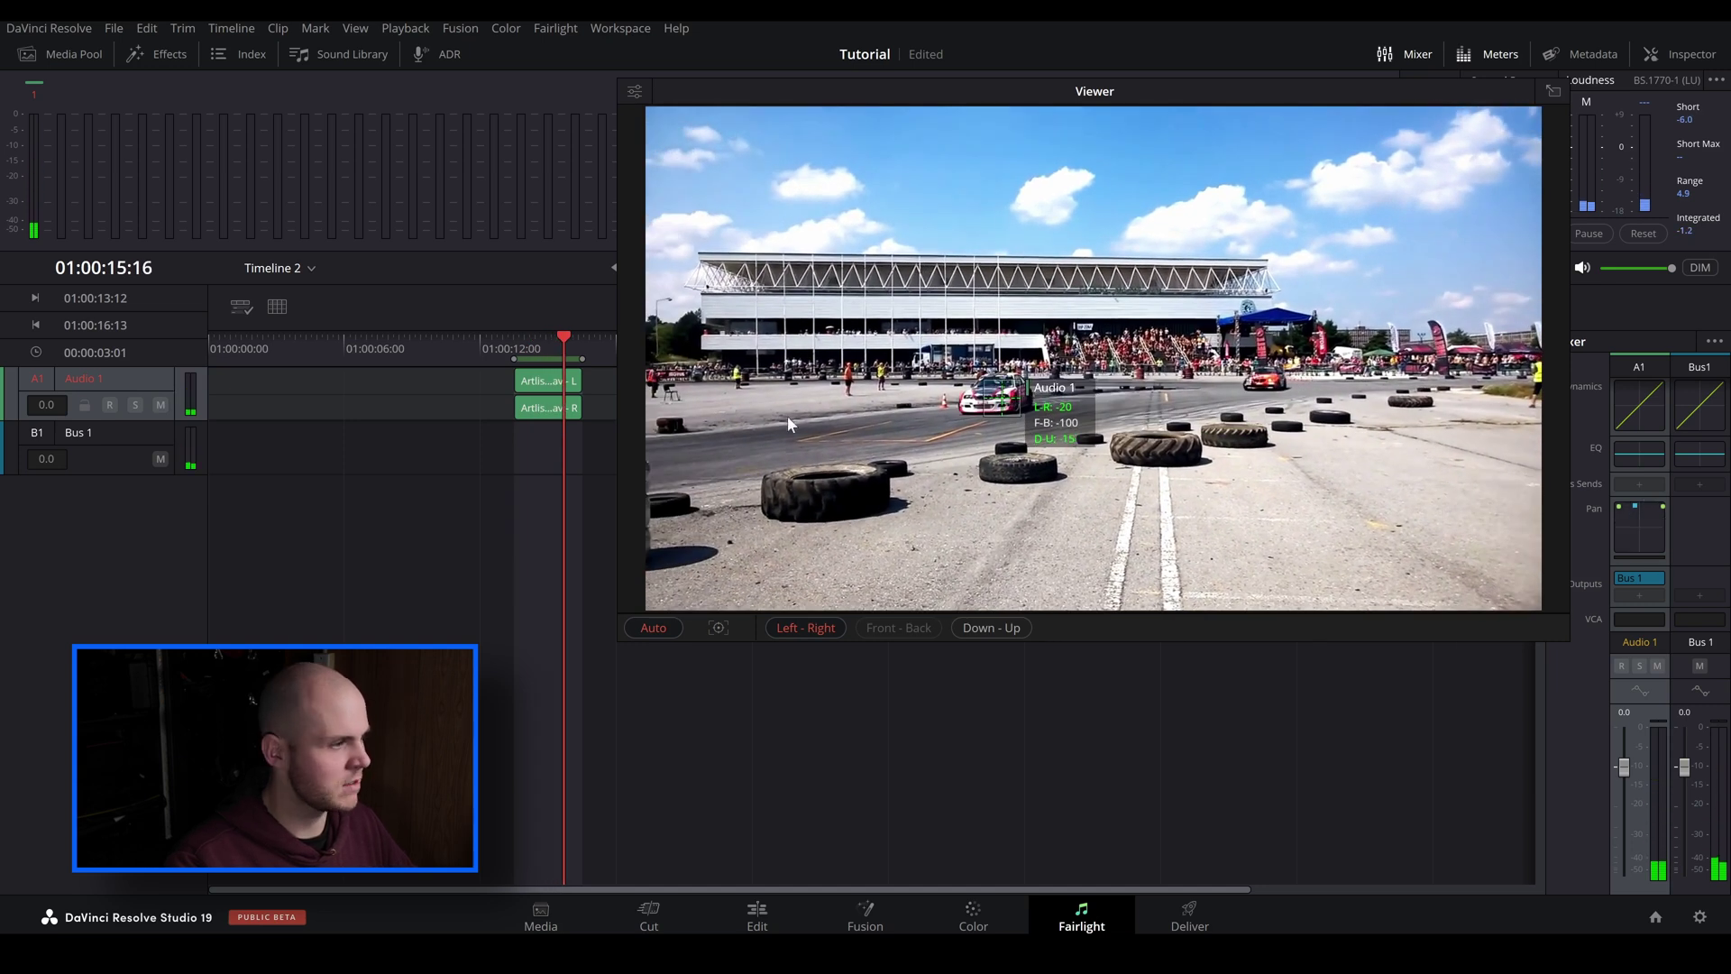
pyautogui.click(515, 348)
pyautogui.press('space')
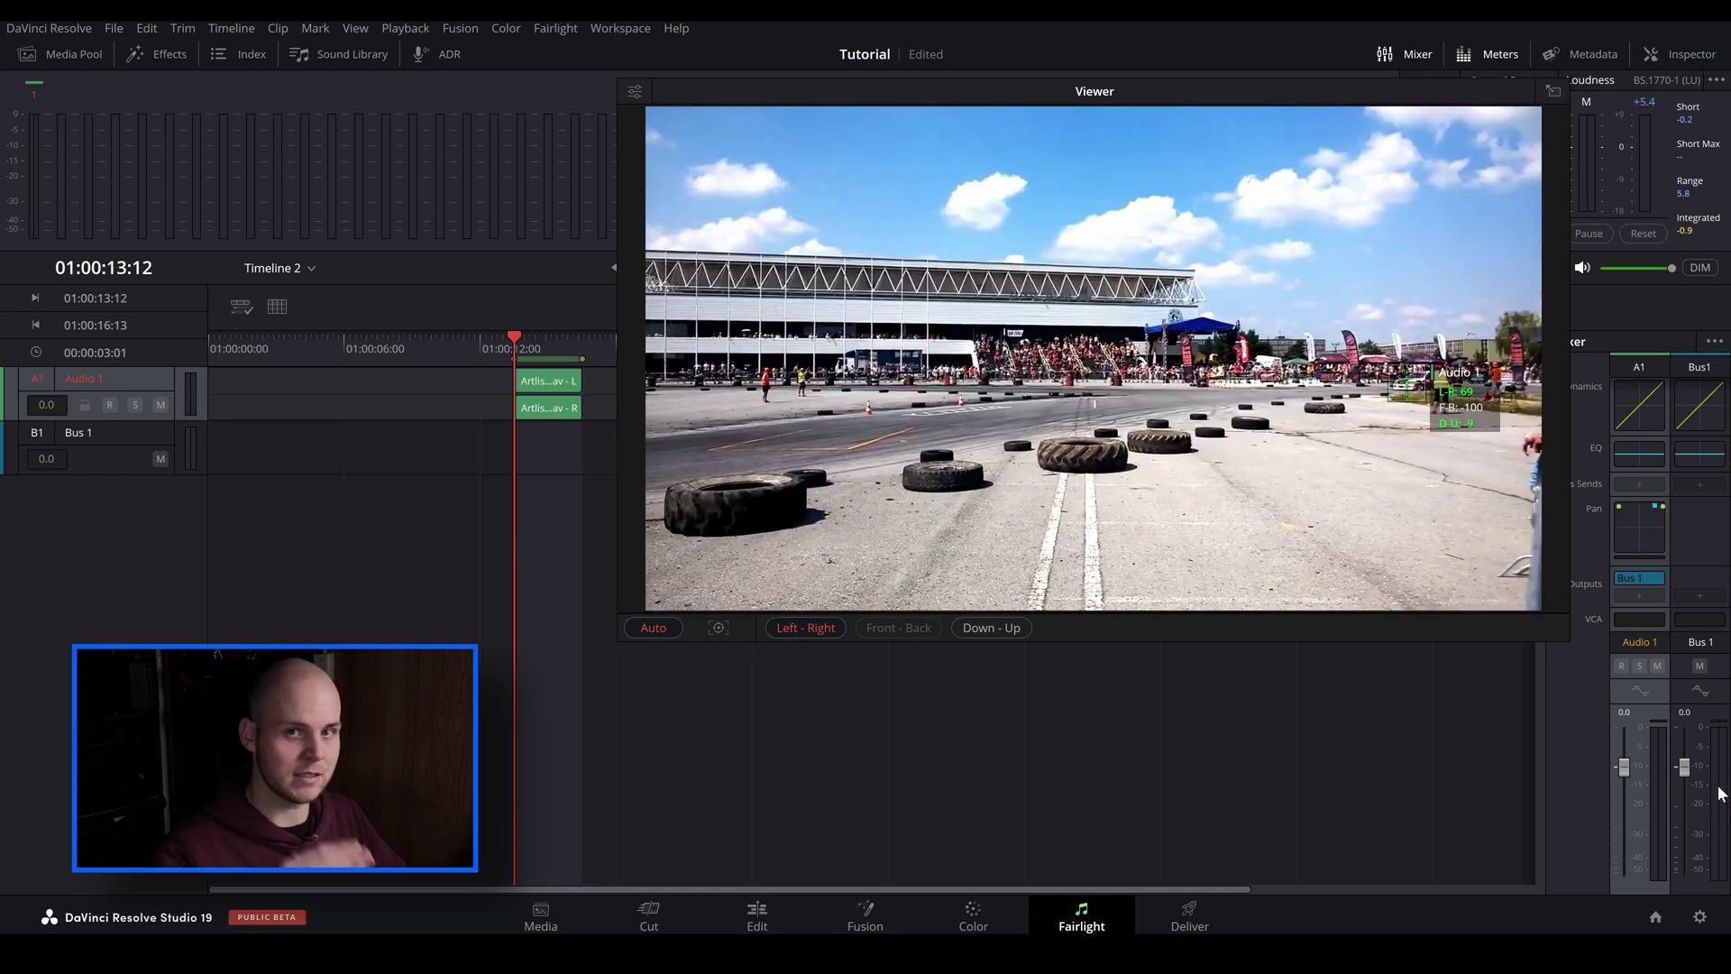
pyautogui.press('space')
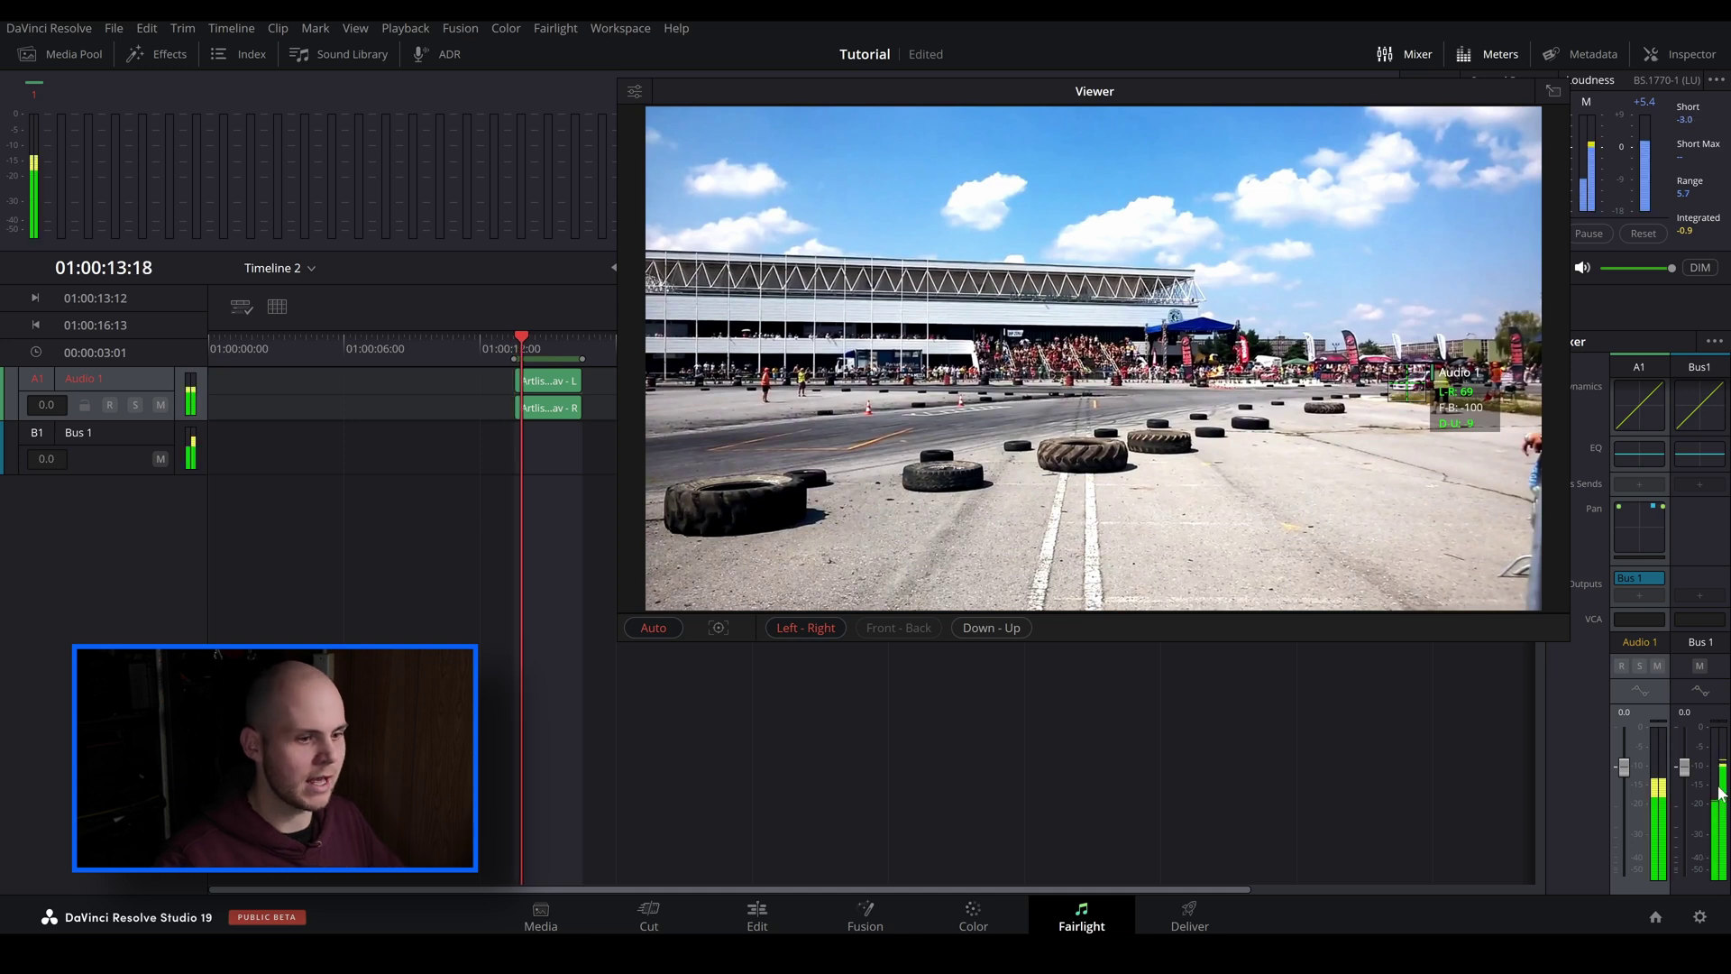
pyautogui.press('space')
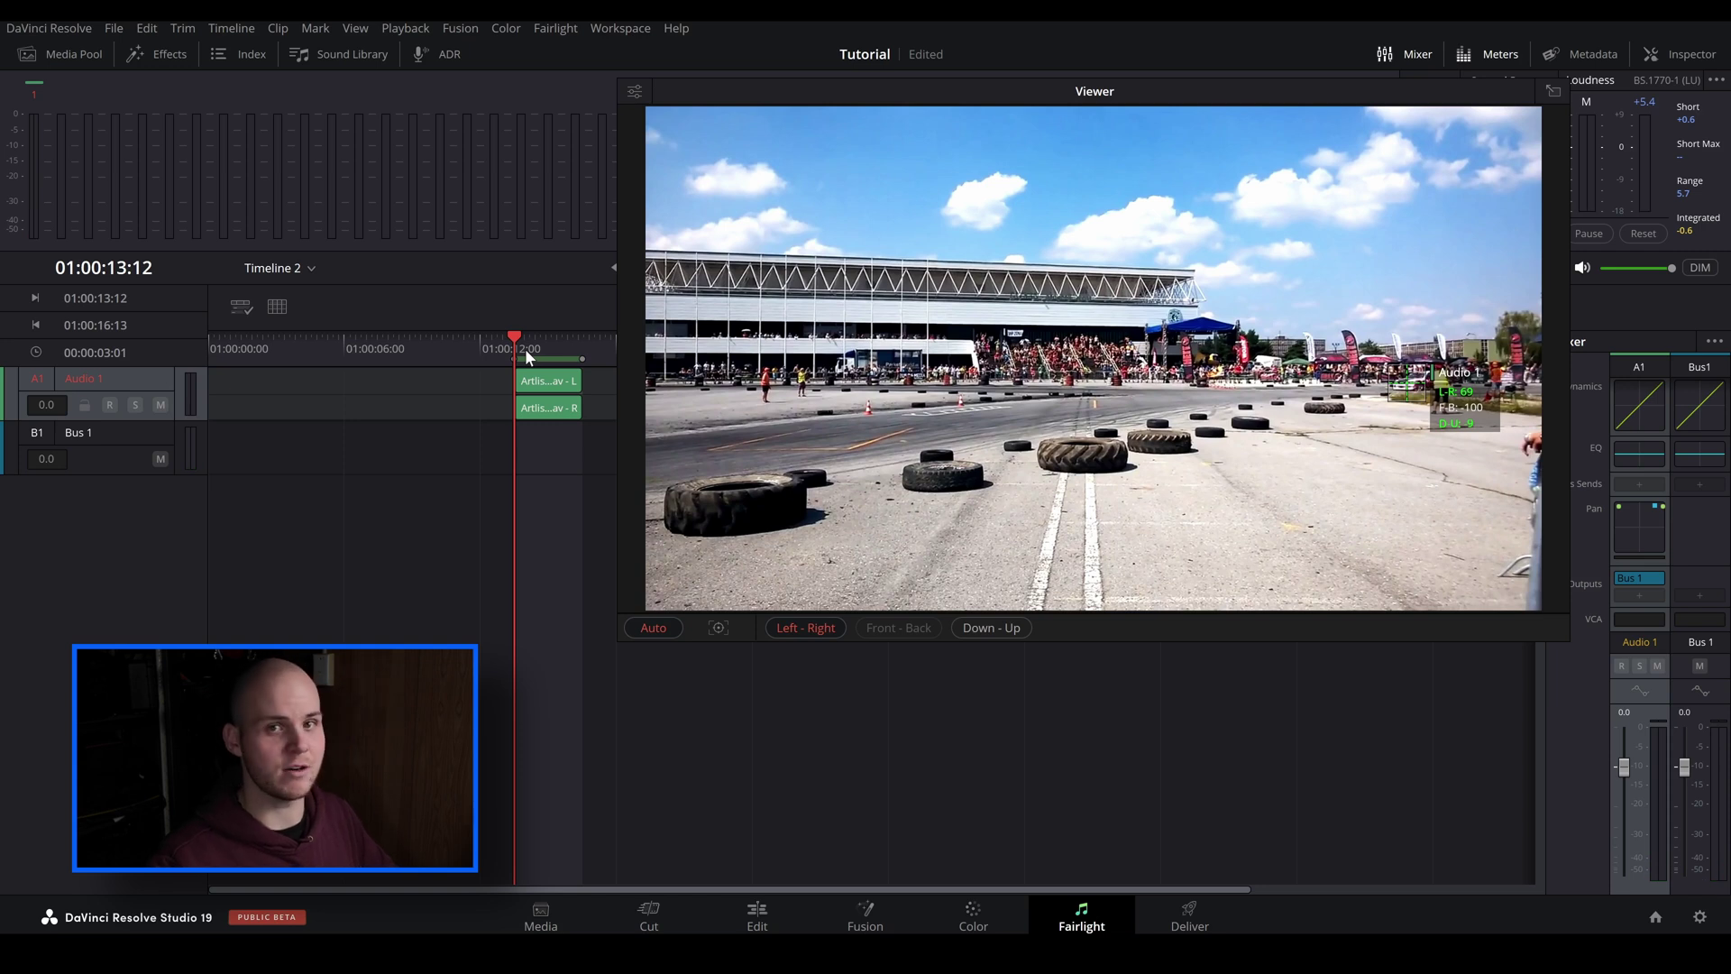
pyautogui.press('space')
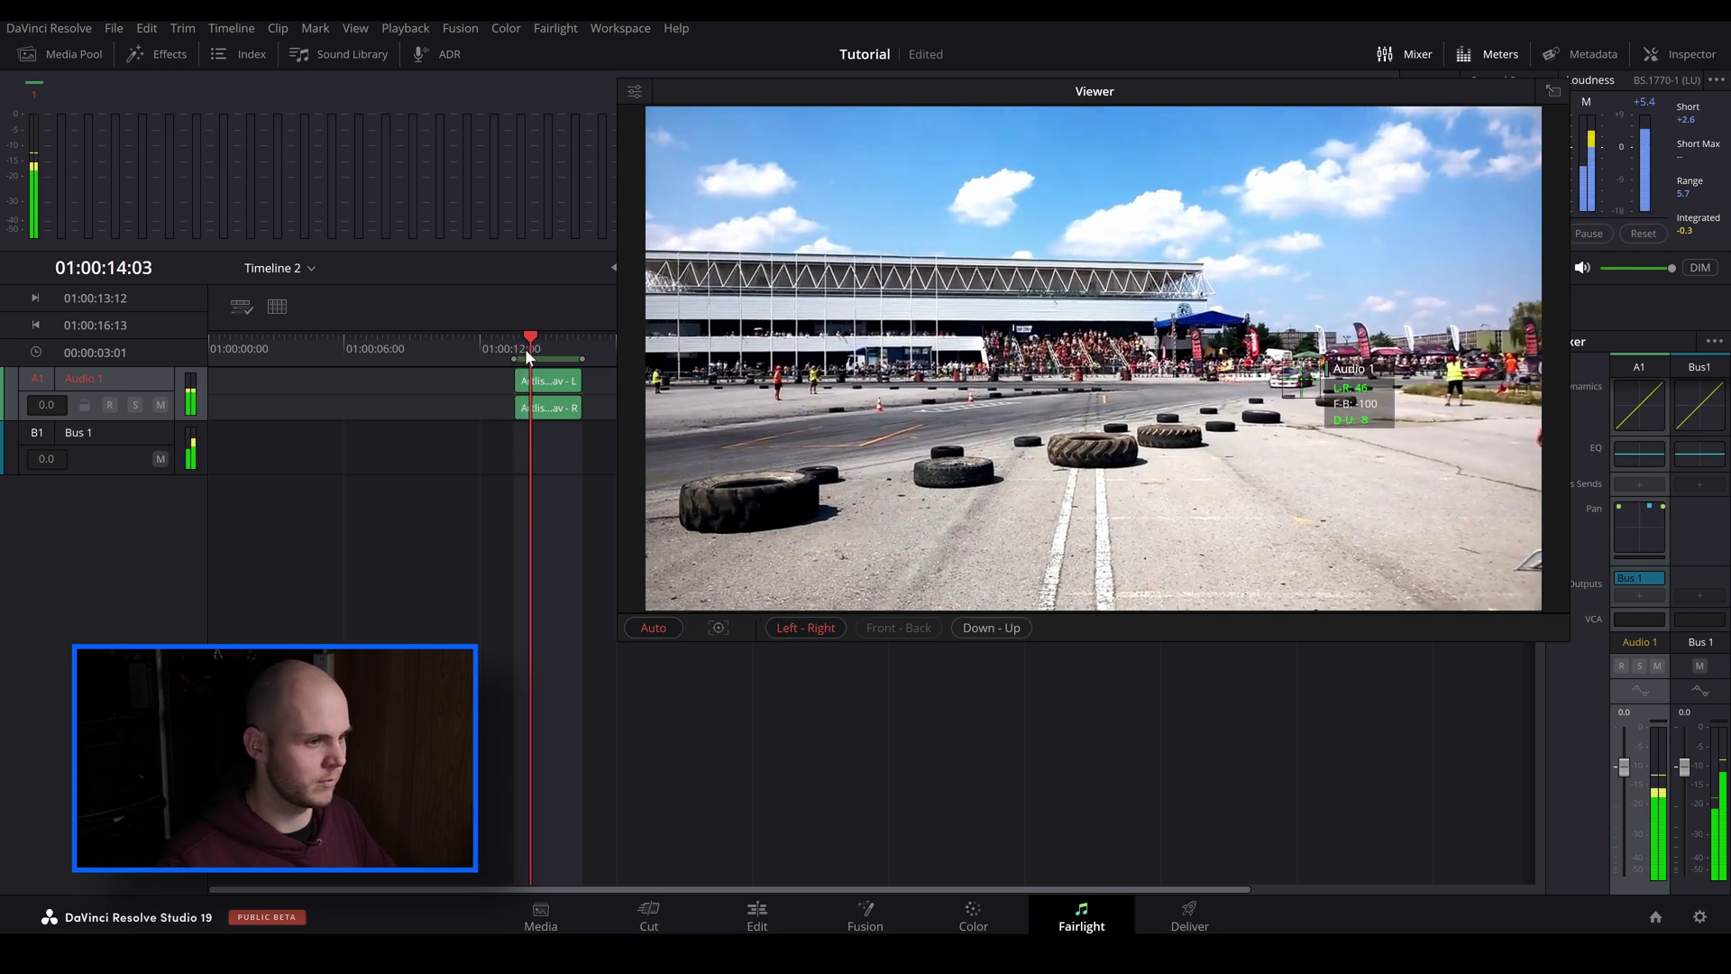